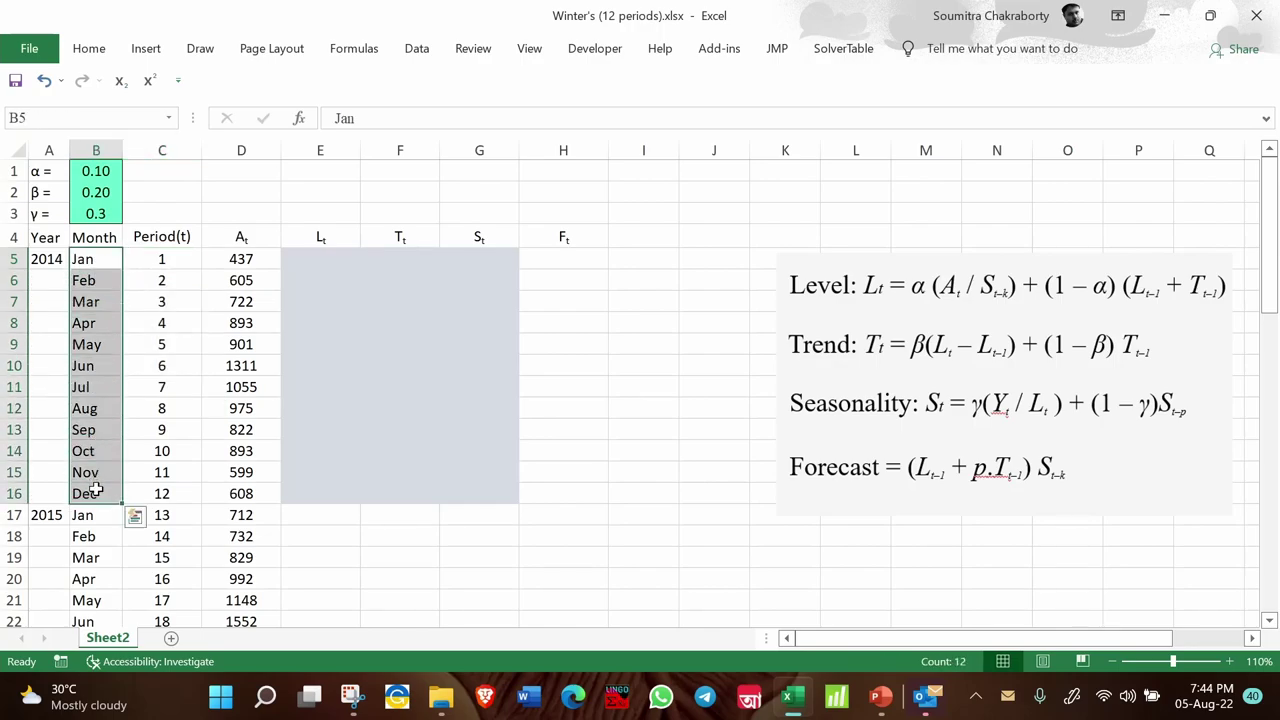
# Step: Examine the monthly data from 2014 through the 2018 forecast periods, the Winter's smoothing formulas and the empty January 2014 component cells
pyautogui.scroll(-7, 95, 490)
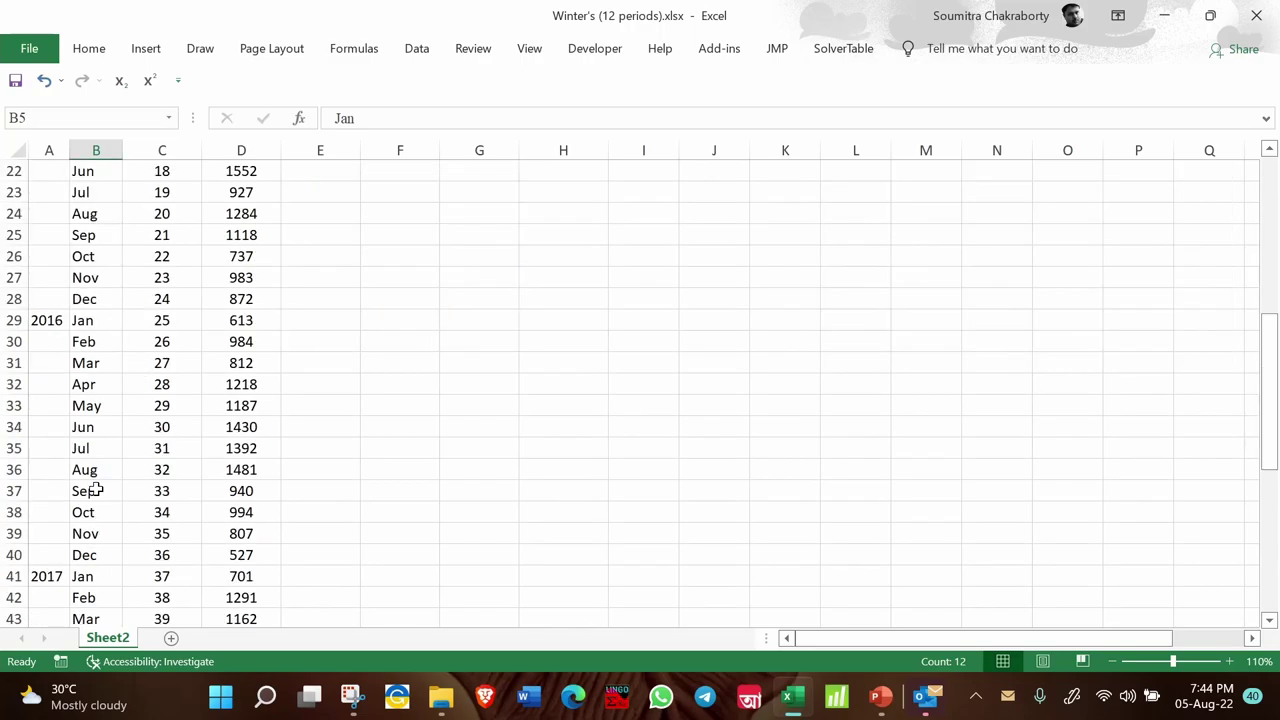
pyautogui.scroll(-5, 95, 490)
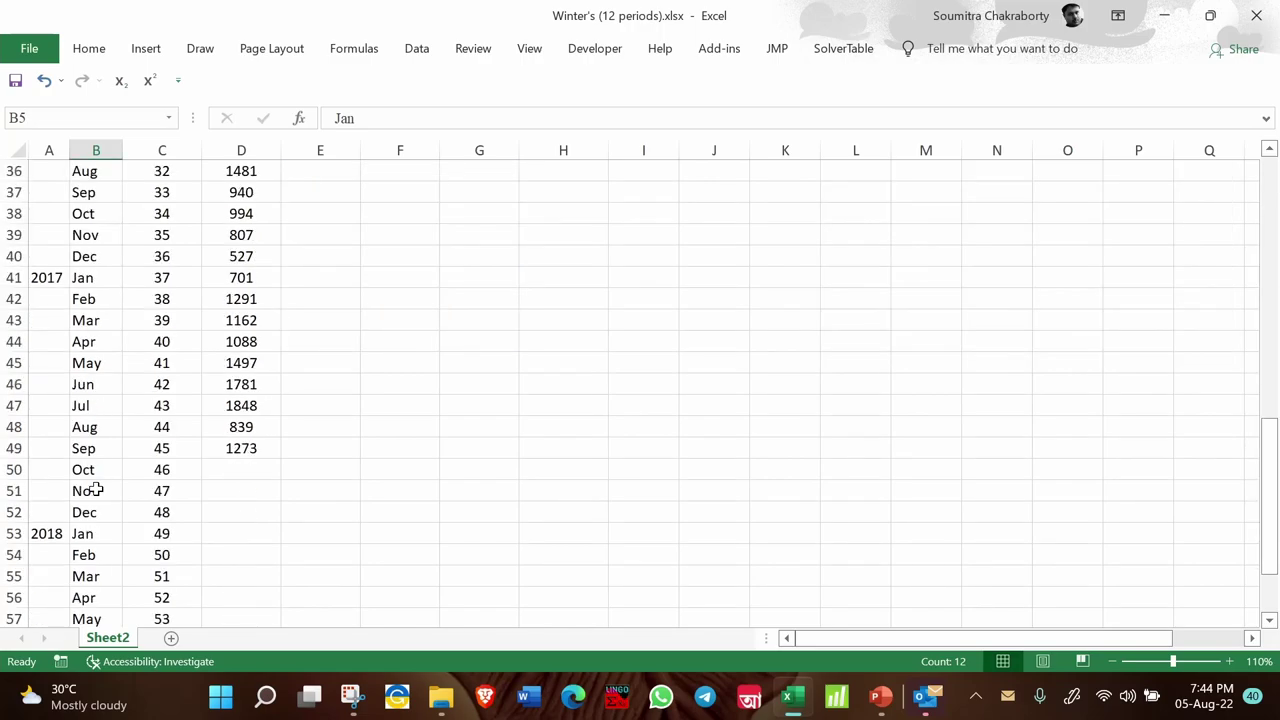
pyautogui.click(88, 452)
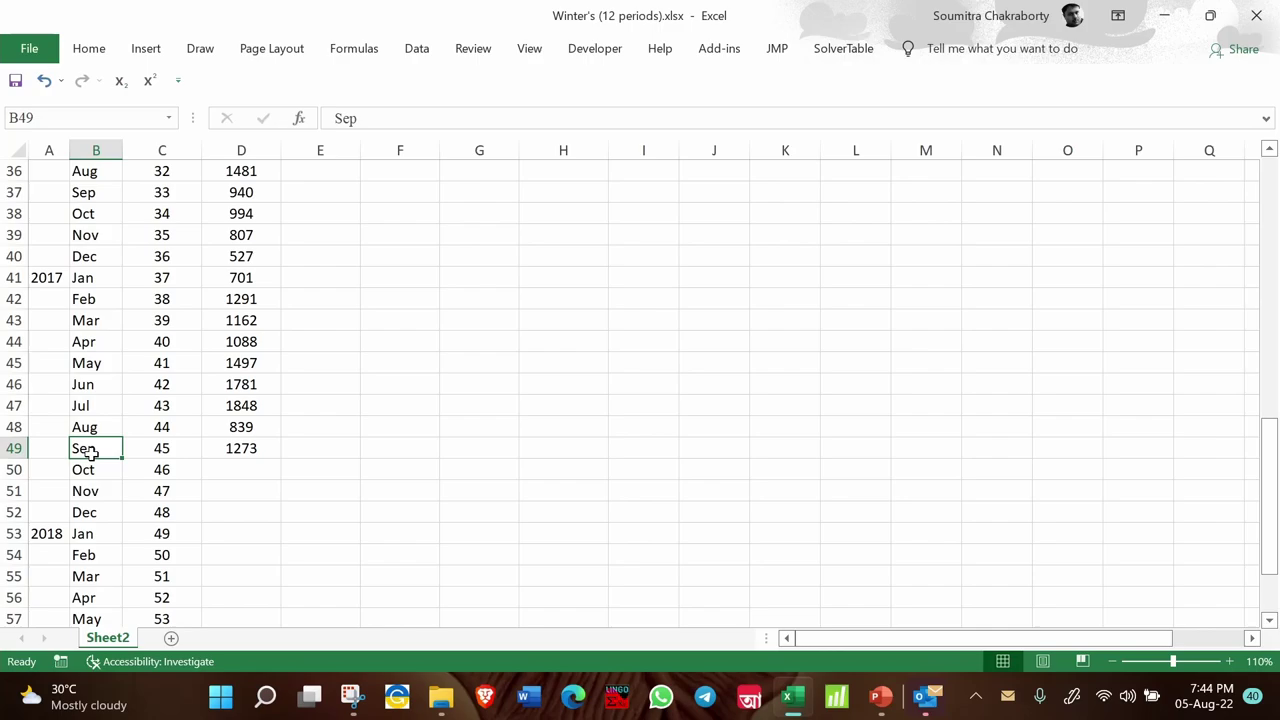
pyautogui.scroll(12, 90, 452)
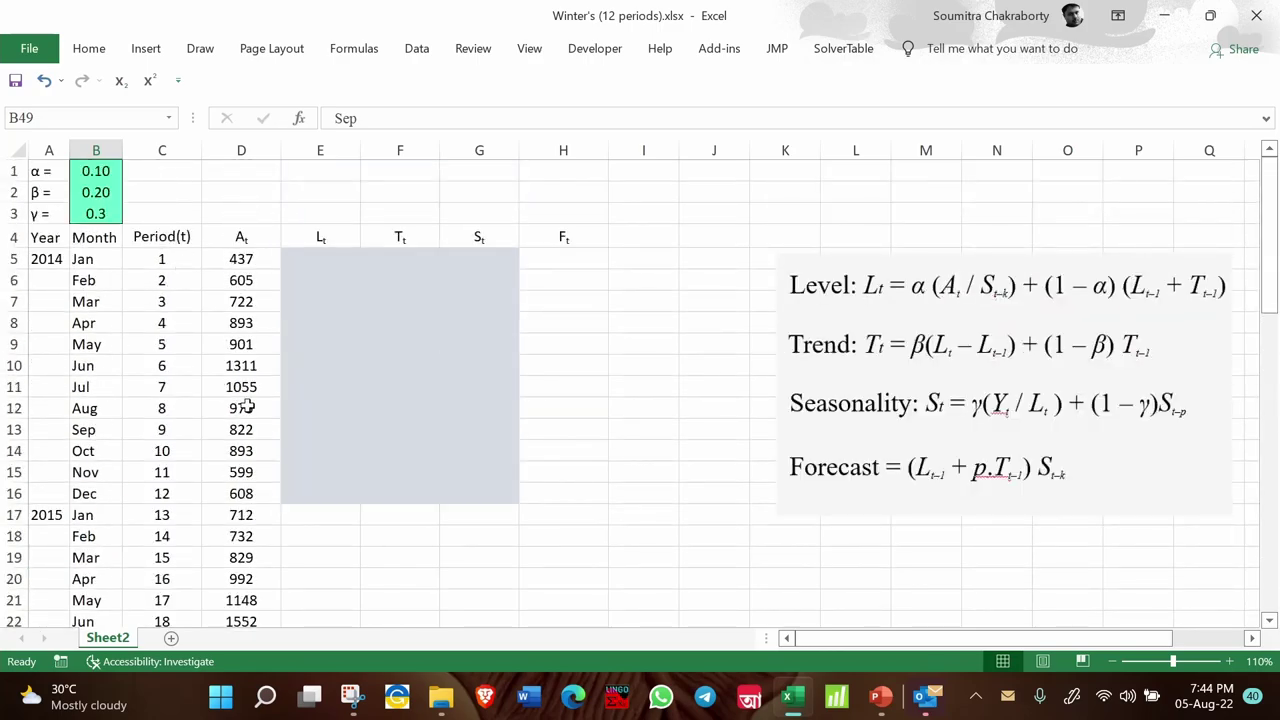
pyautogui.scroll(-14, 247, 407)
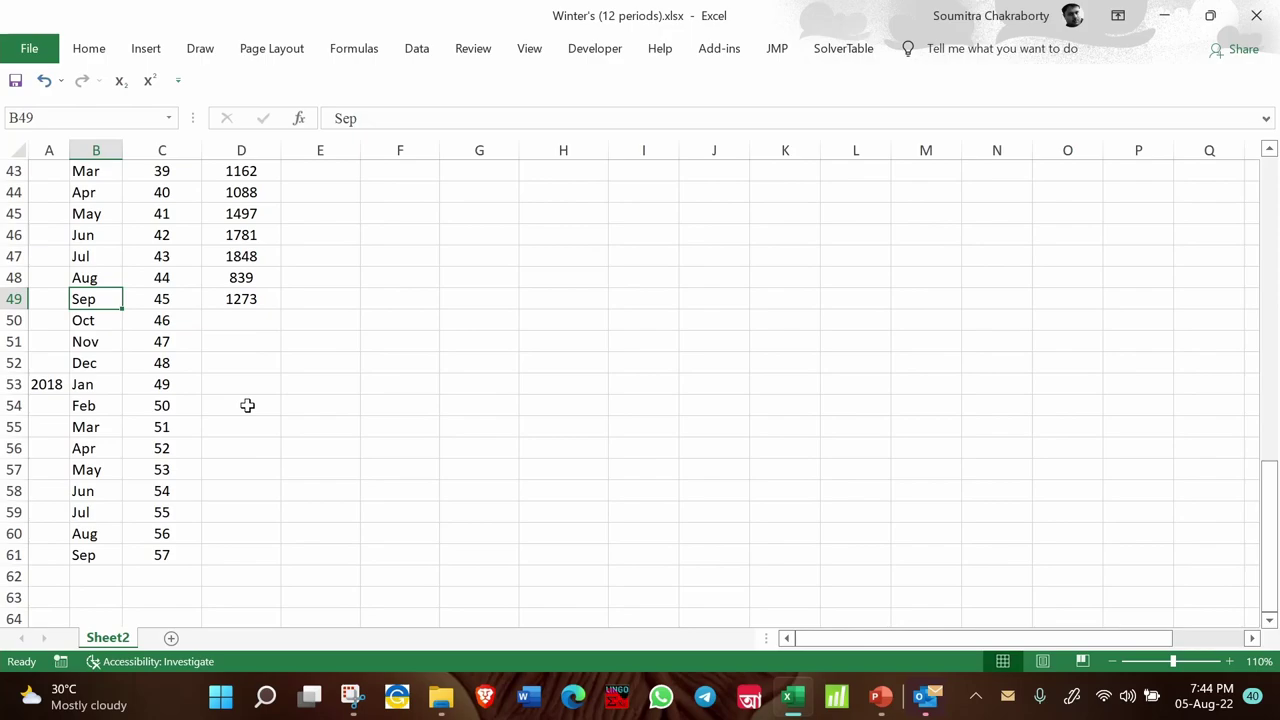
pyautogui.scroll(14, 247, 405)
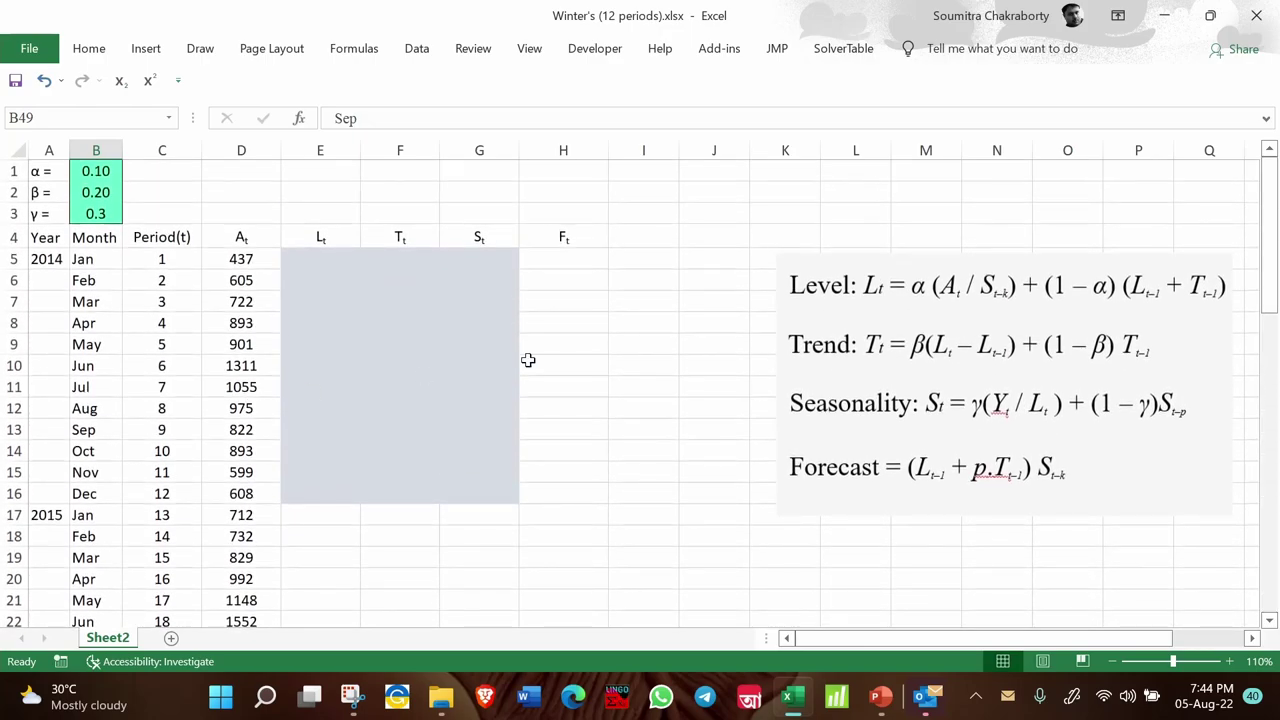
pyautogui.click(669, 338)
pyautogui.click(916, 340)
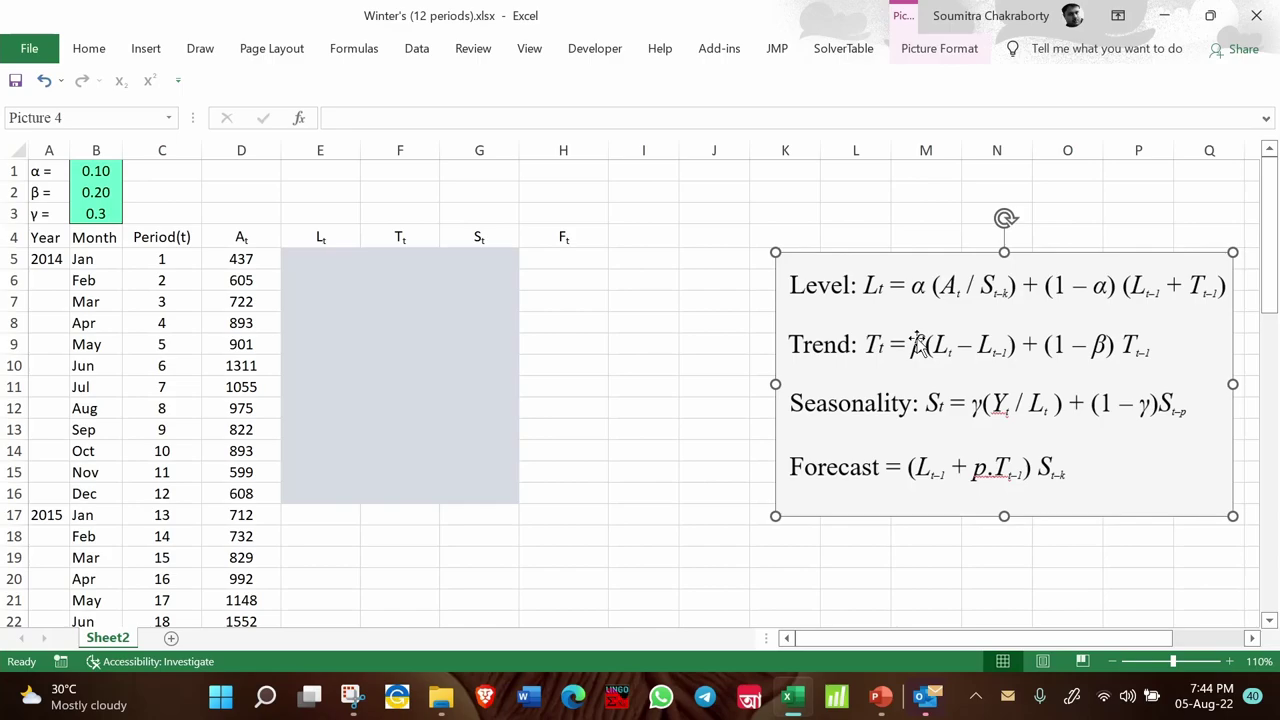
pyautogui.click(842, 189)
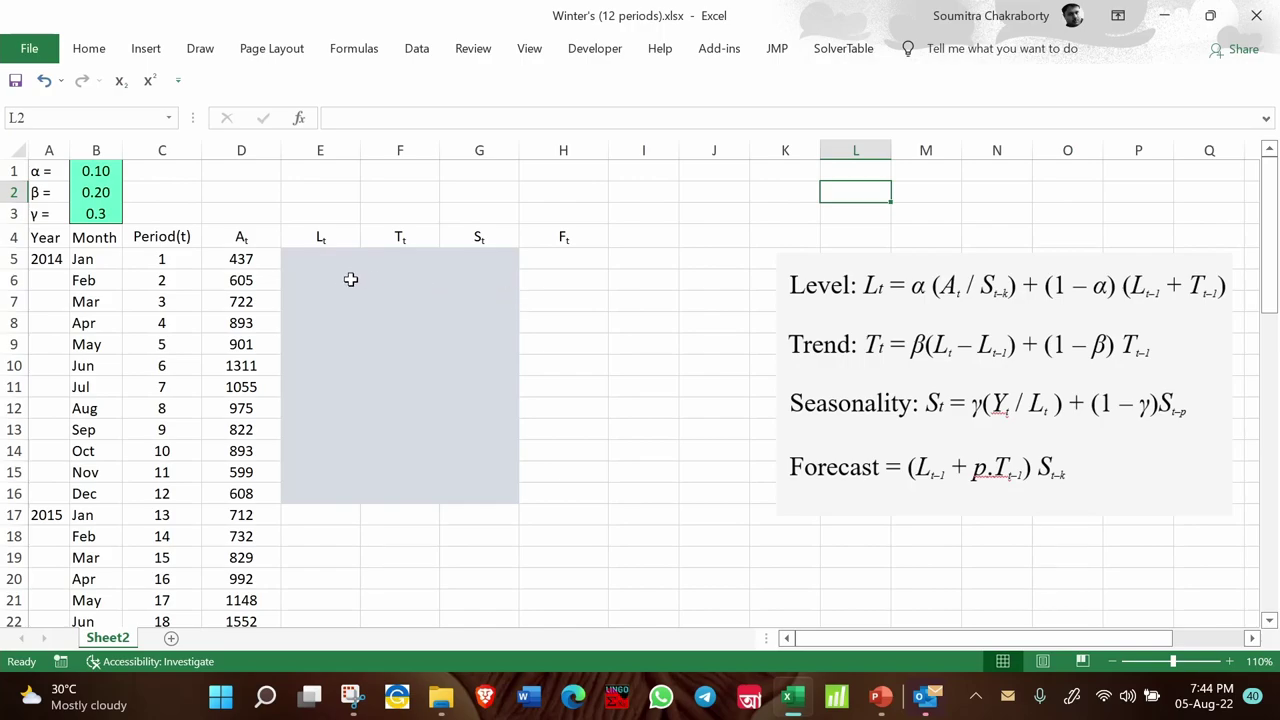
pyautogui.click(320, 261)
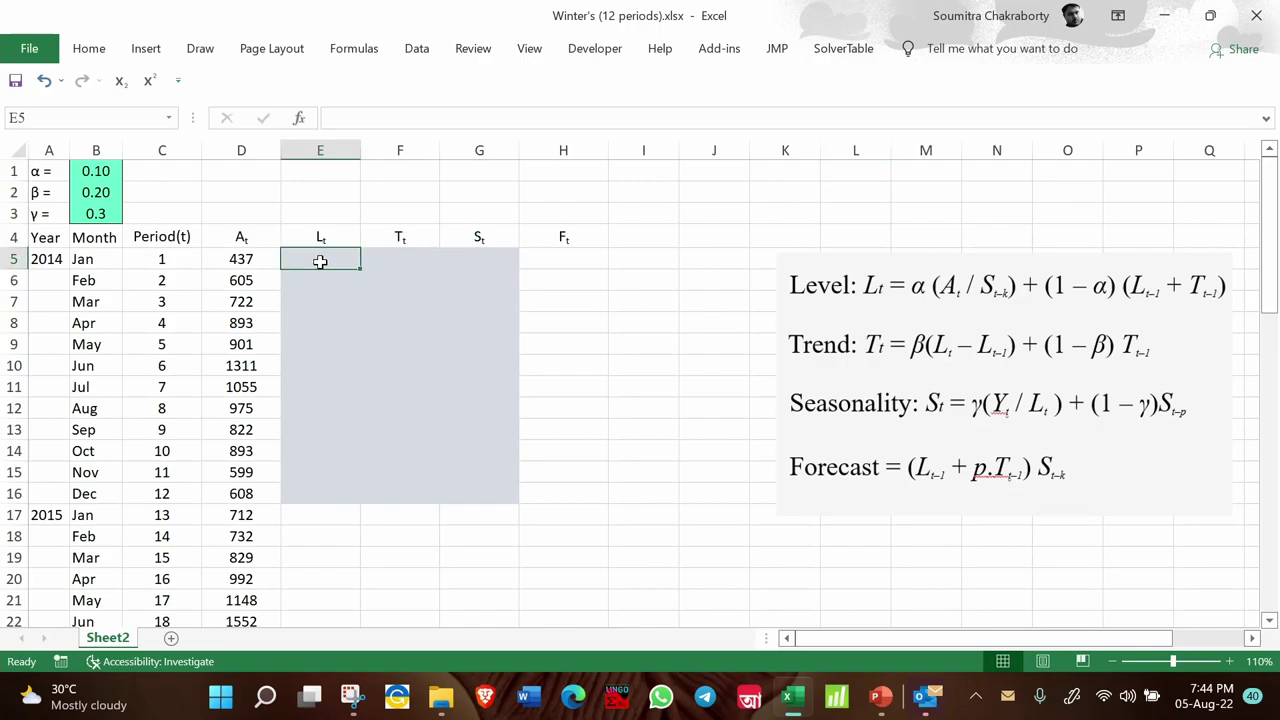
pyautogui.click(405, 258)
pyautogui.click(488, 262)
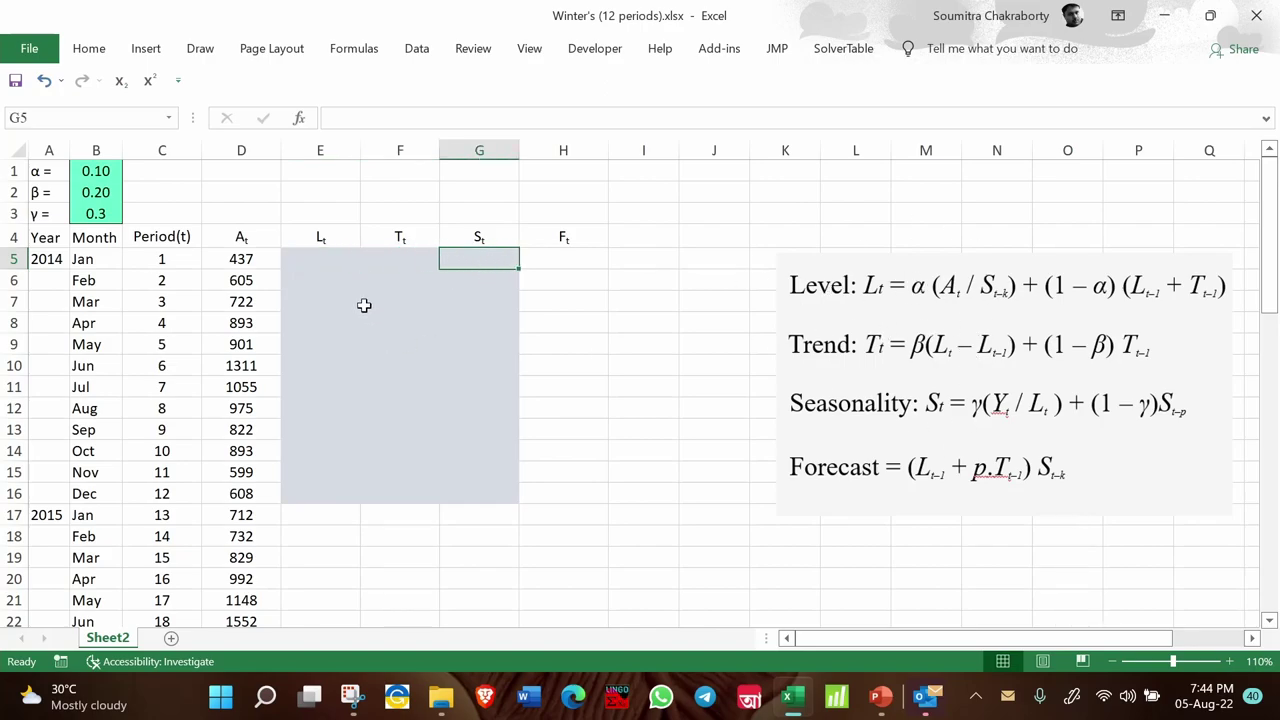
# Step: Set the January 2014 level in E5 equal to that month's actual value with =D5
pyautogui.click(341, 268)
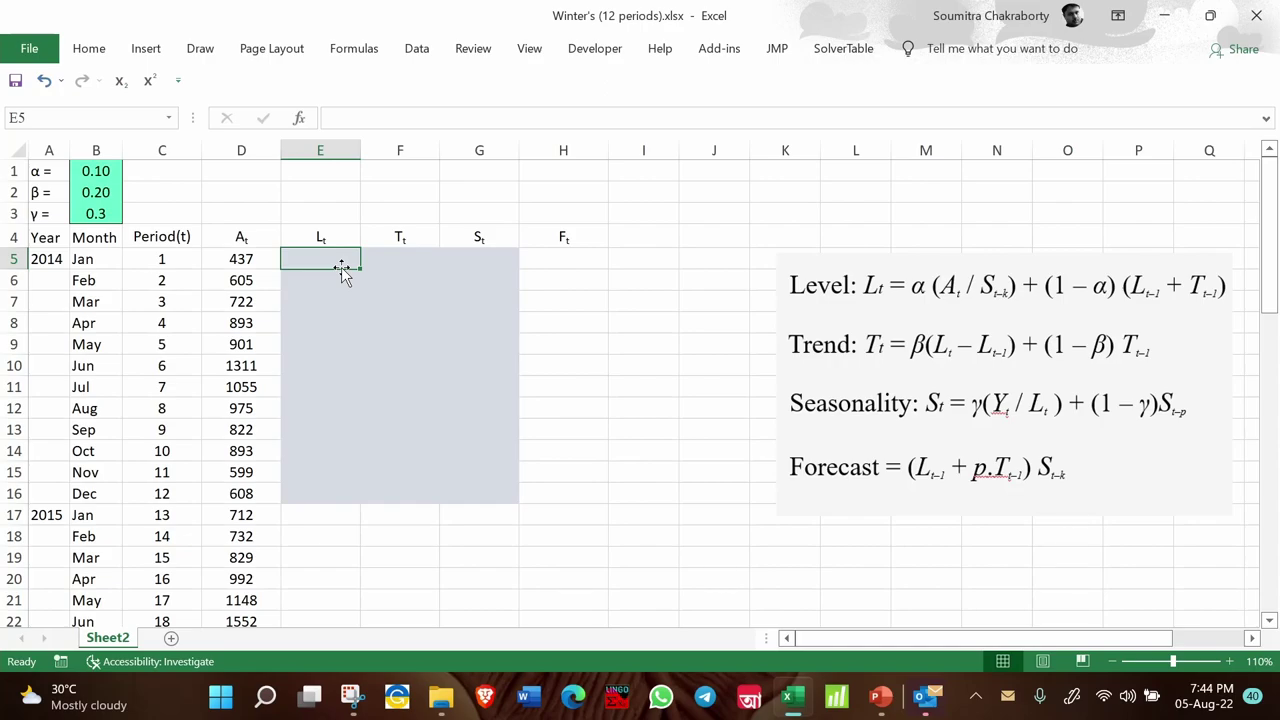
pyautogui.write('=')
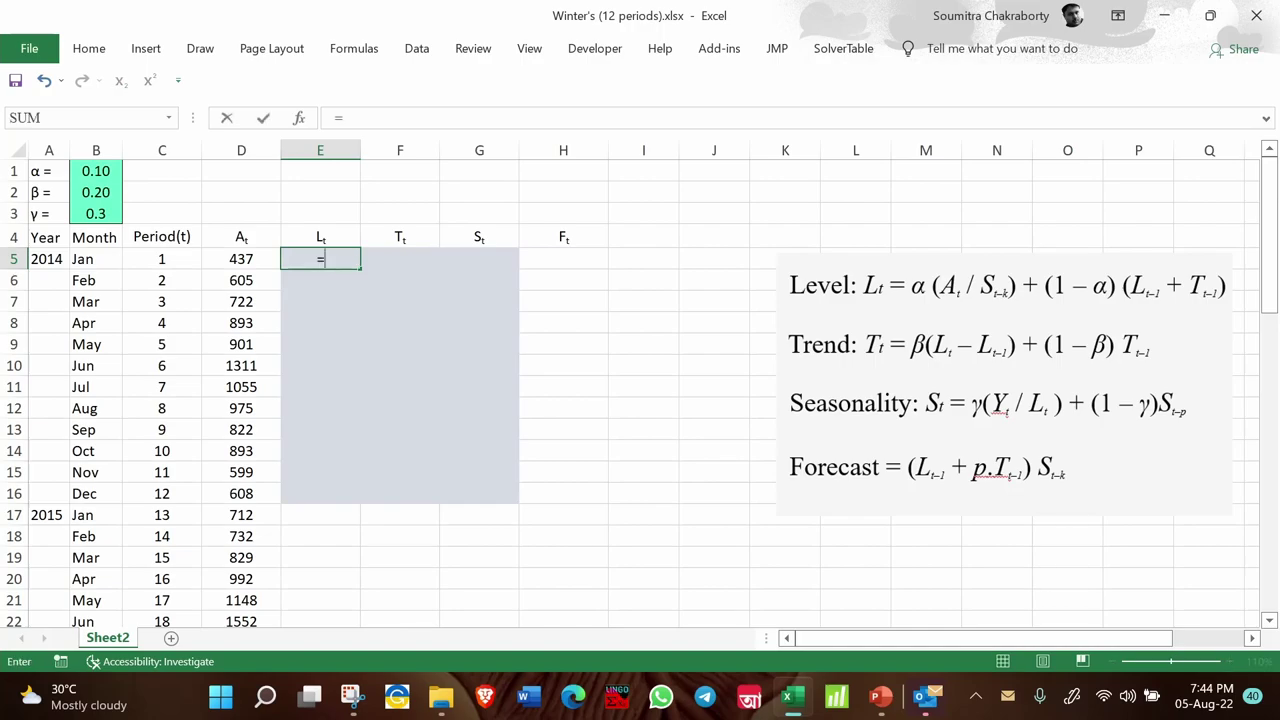
pyautogui.click(257, 258)
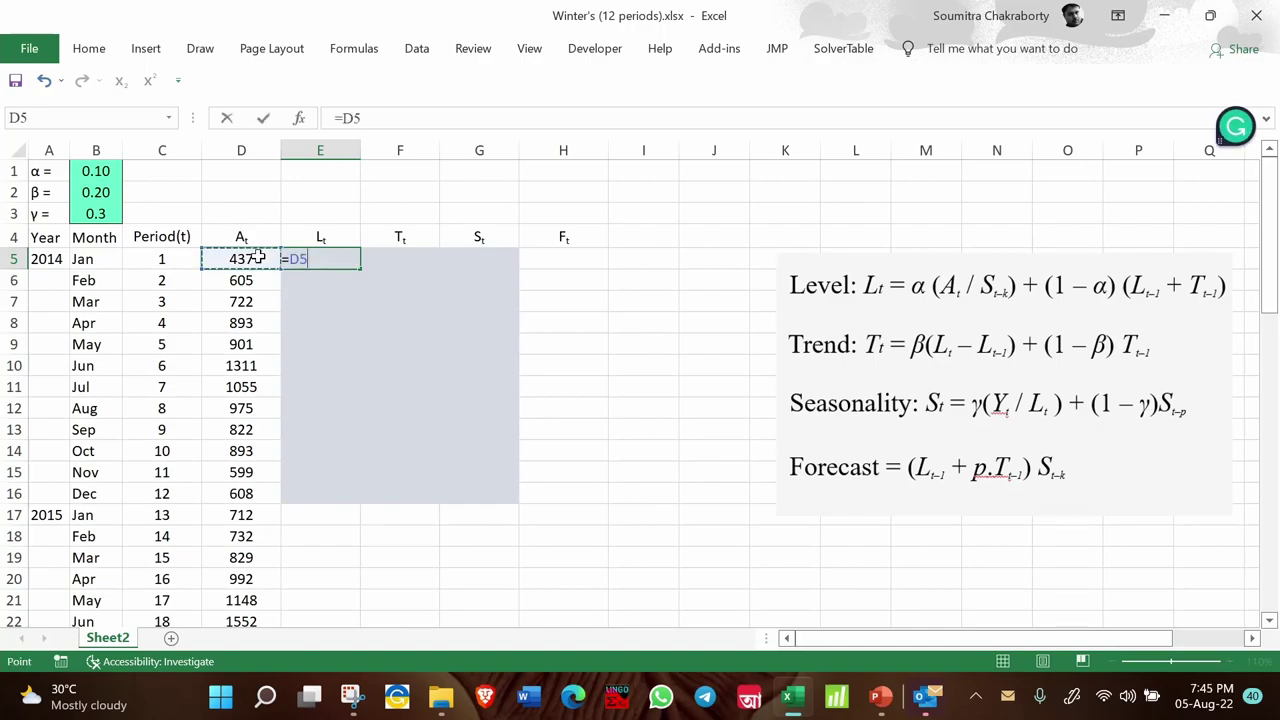
pyautogui.press('Return')
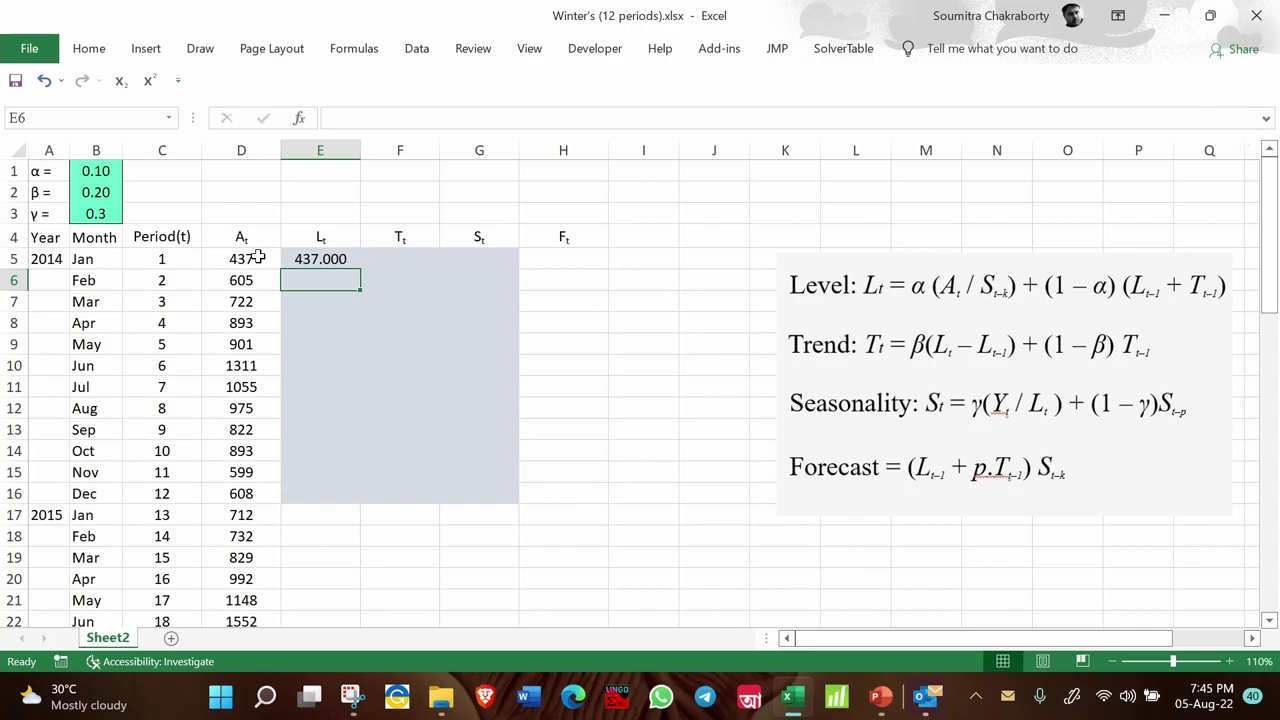
# Step: Initialize January 2014 with a trend of 0 in F5 and a seasonality of 1 in G5
pyautogui.click(394, 260)
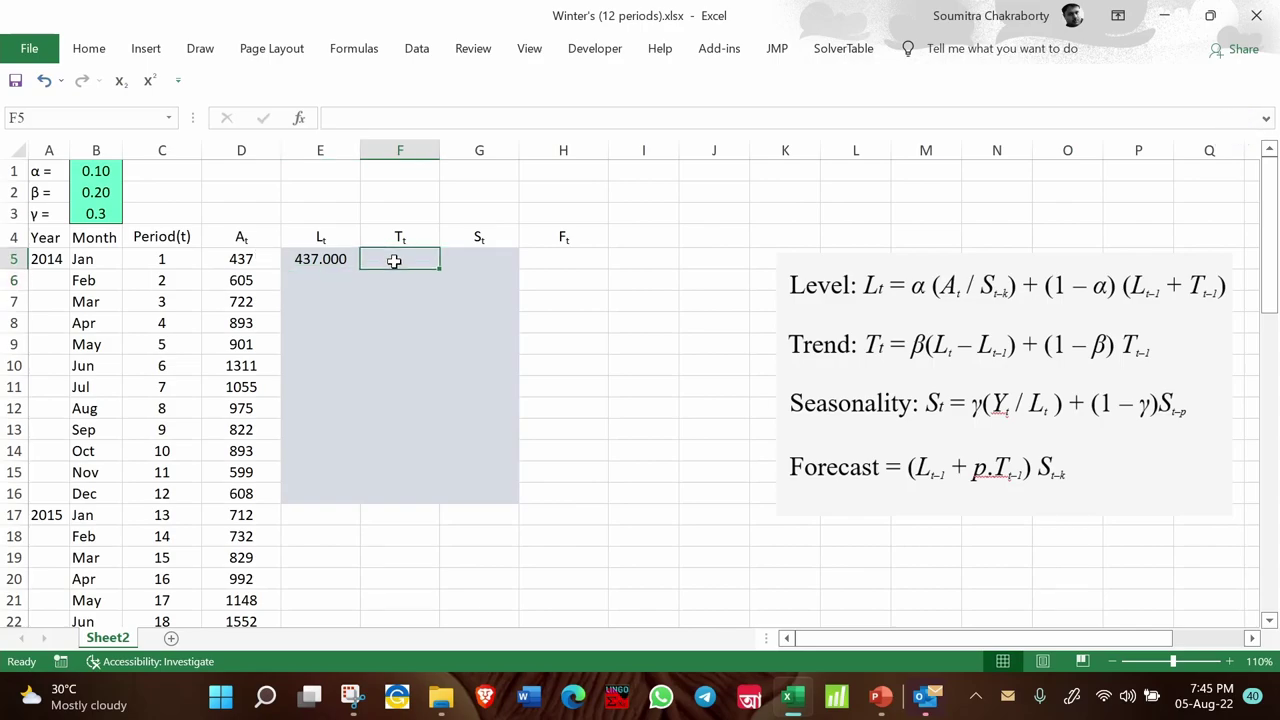
pyautogui.write('0')
pyautogui.press('Tab')
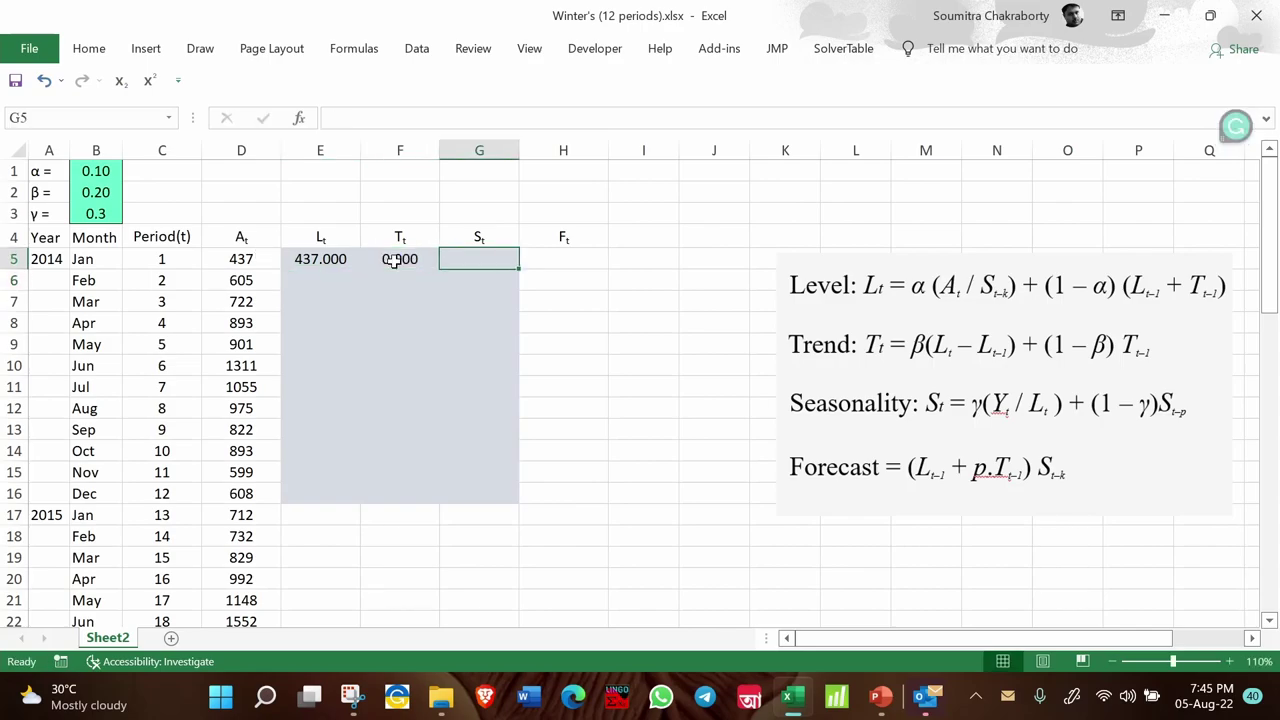
pyautogui.write('1')
pyautogui.press('Tab')
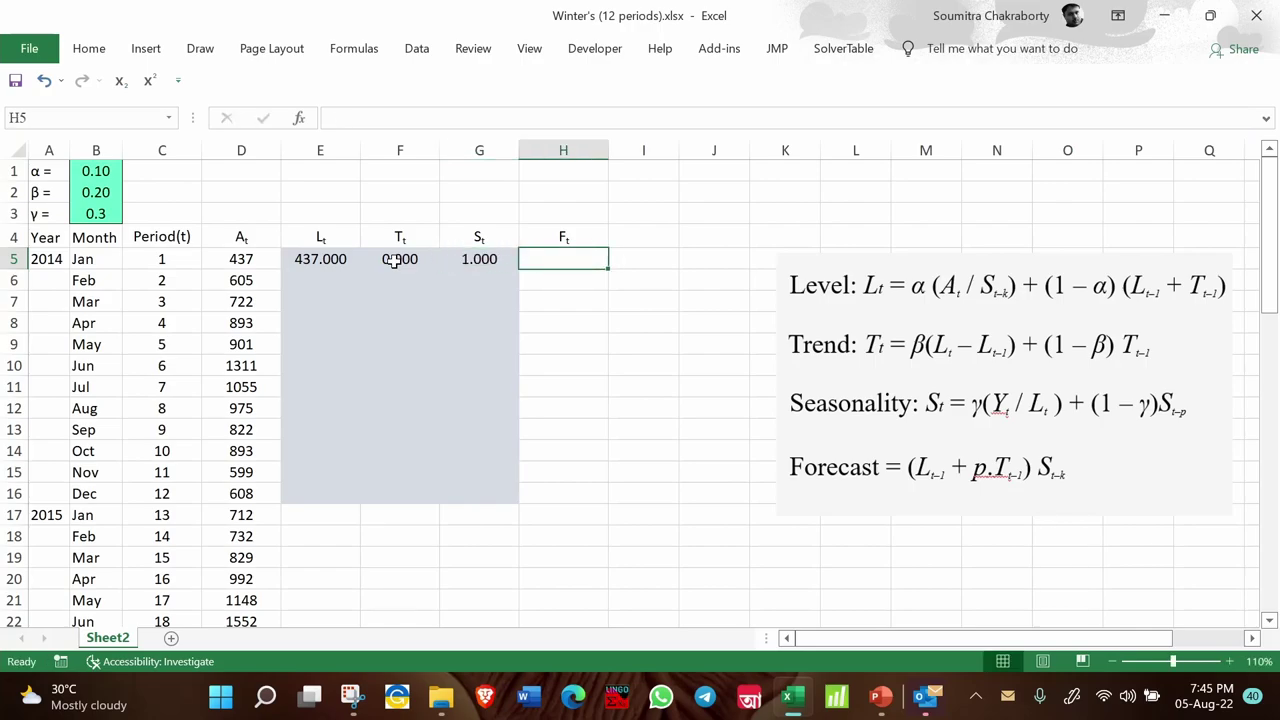
pyautogui.click(327, 256)
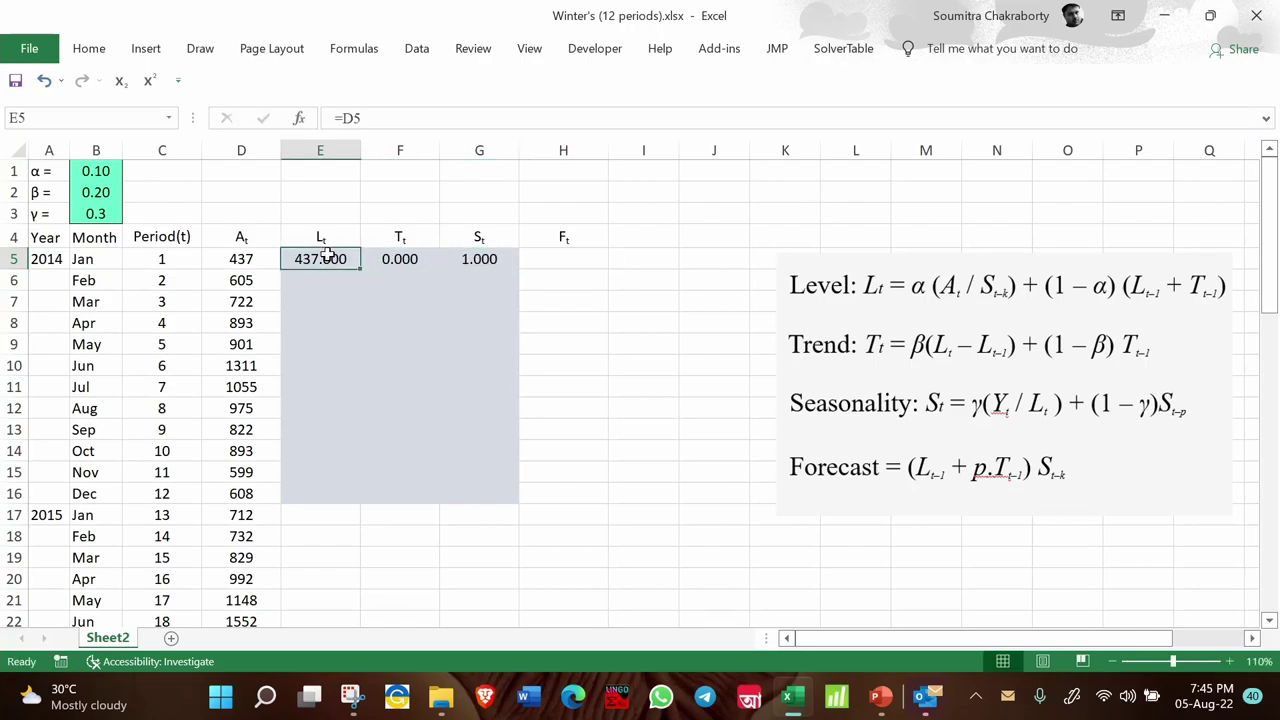
pyautogui.click(262, 259)
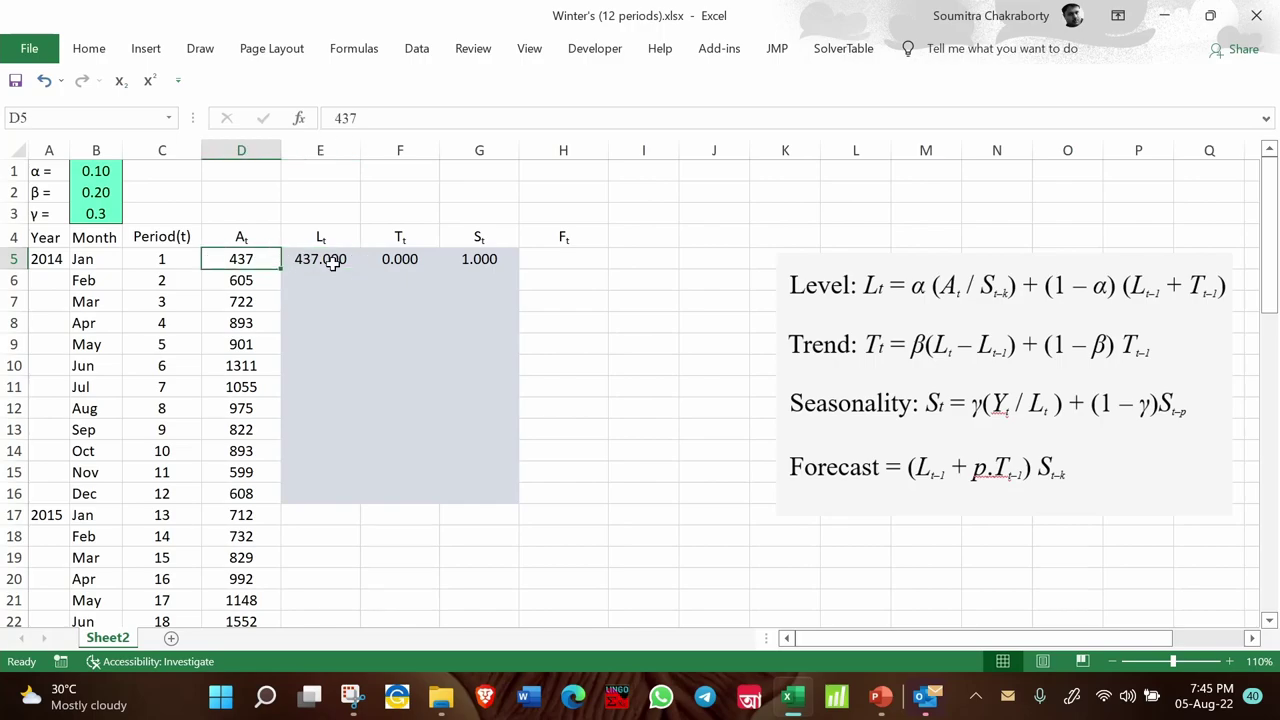
pyautogui.click(390, 262)
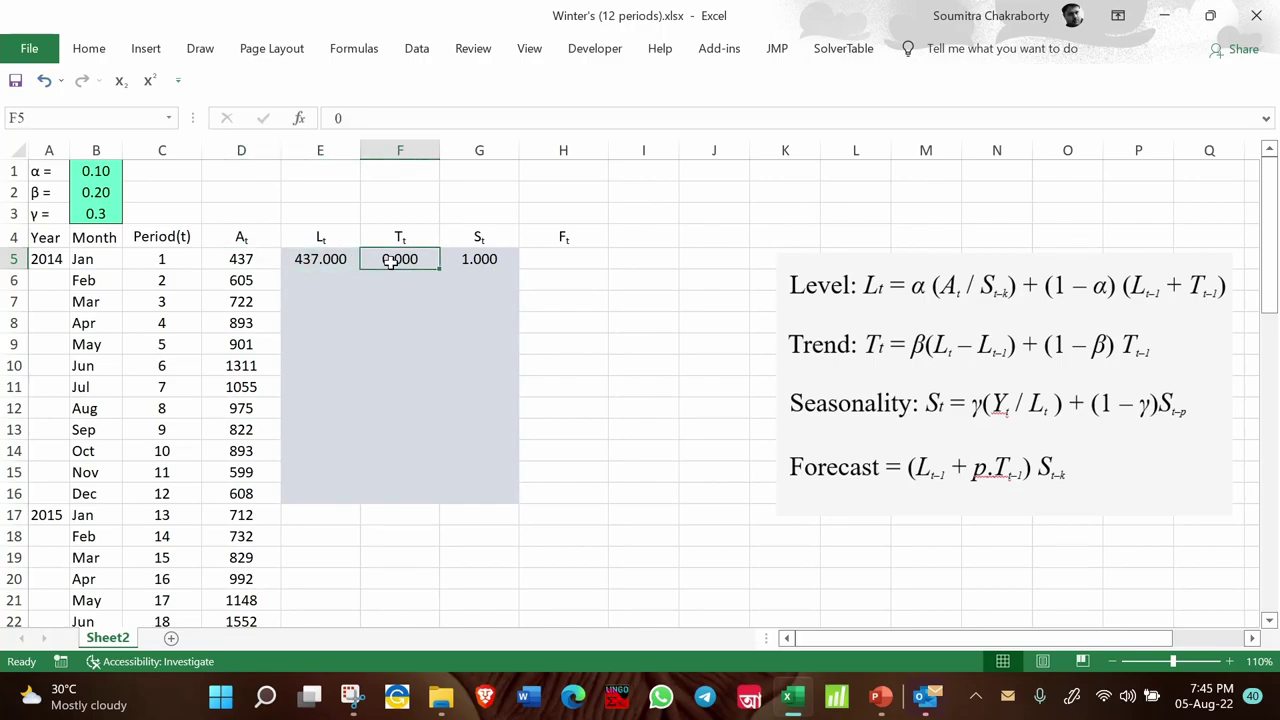
pyautogui.click(472, 262)
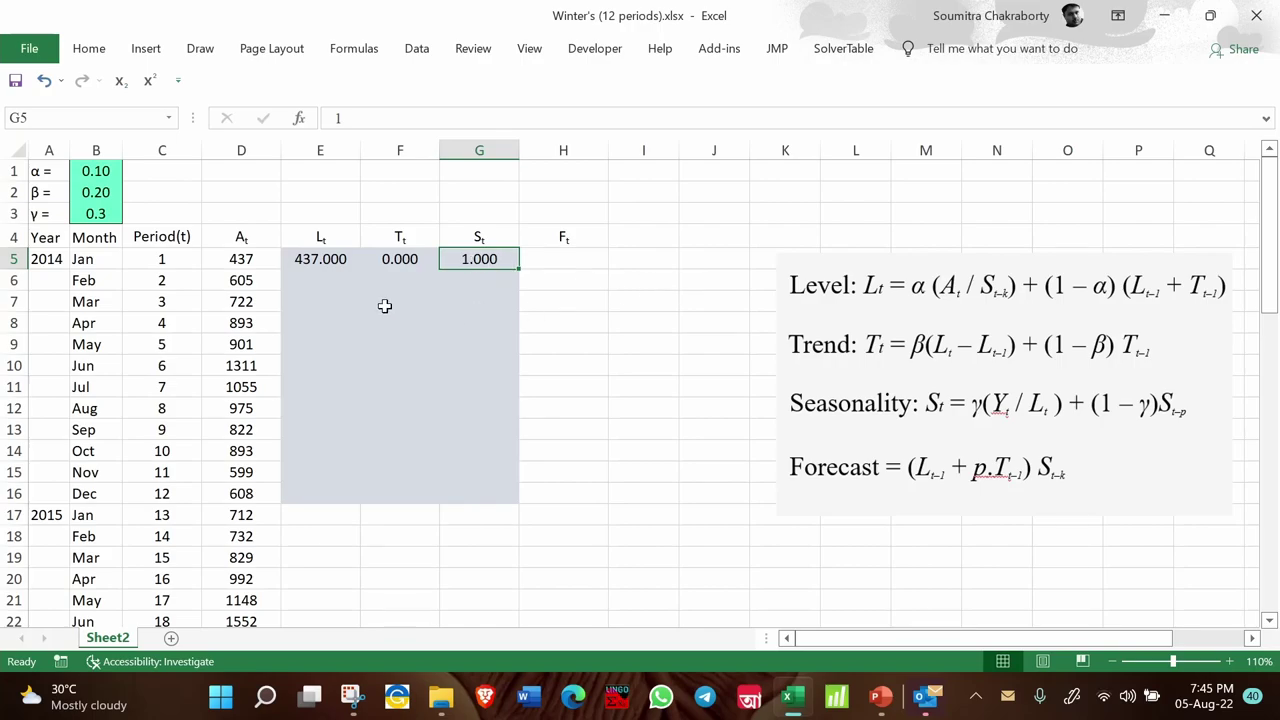
# Step: Begin the February 2014 level formula in E6 with =$B$1*D6/, keeping the reference to alpha absolute
pyautogui.click(306, 279)
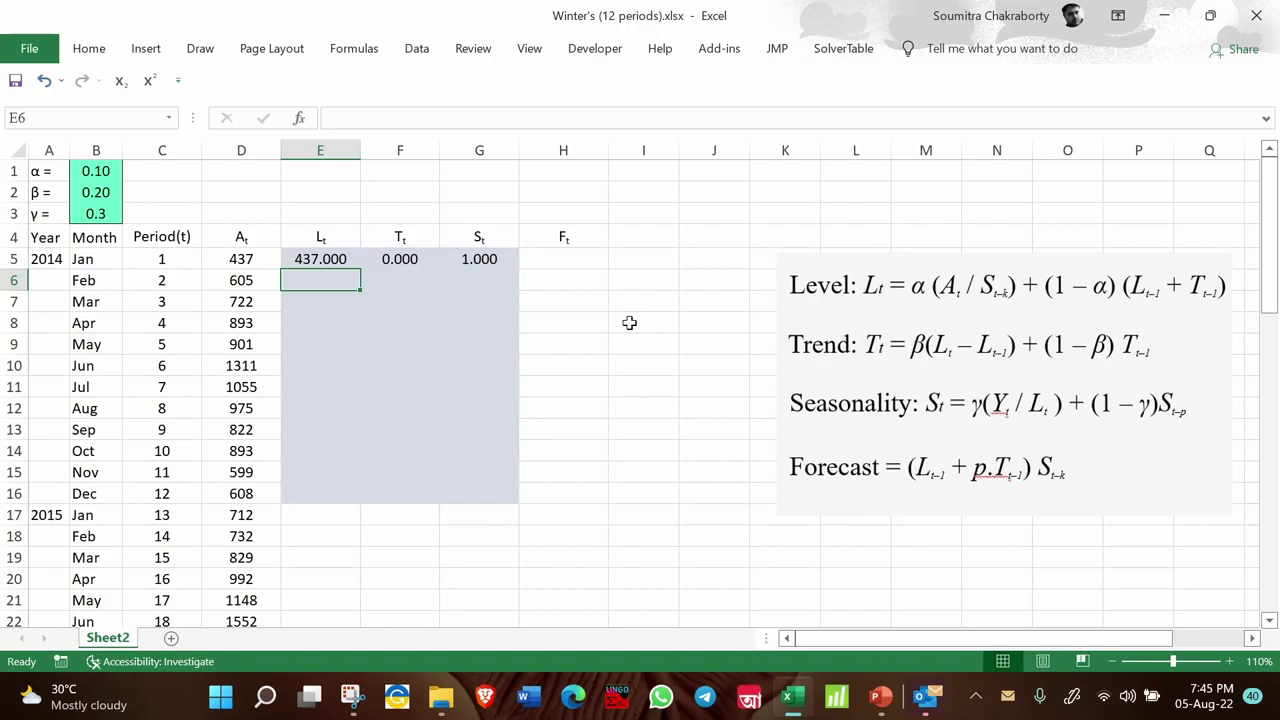
pyautogui.write('=')
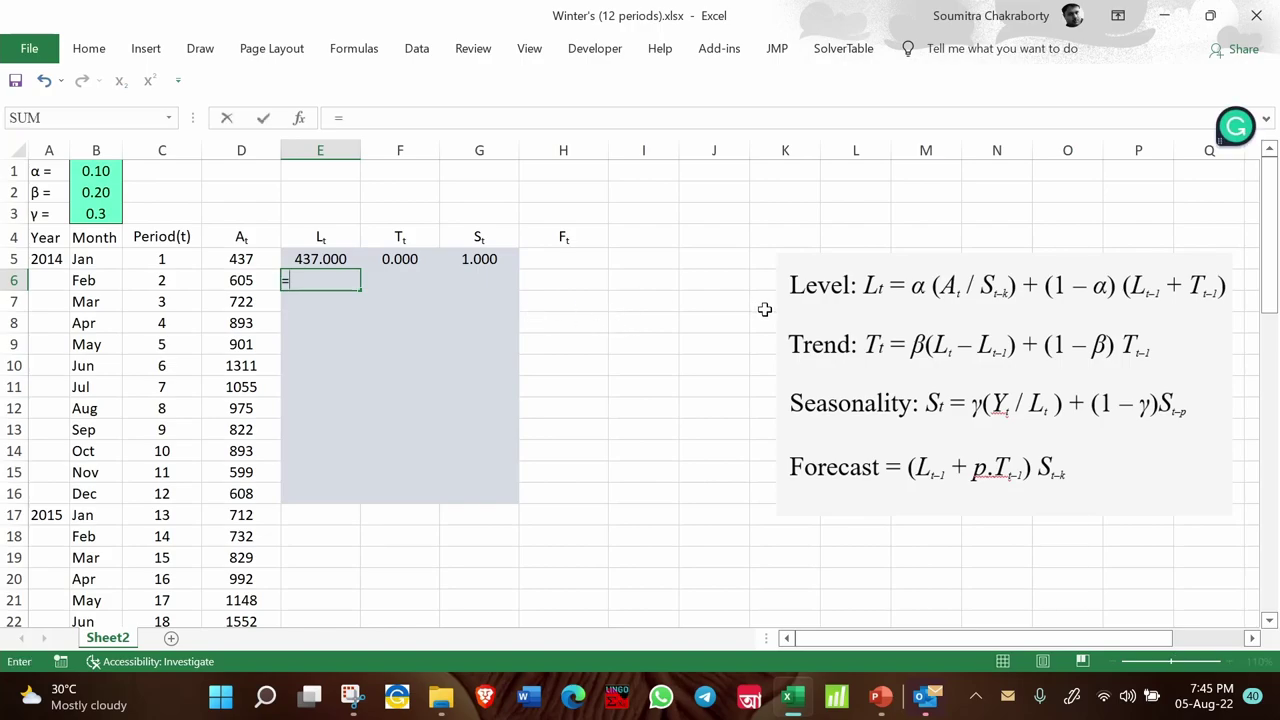
pyautogui.click(90, 172)
pyautogui.click(90, 172)
pyautogui.press('F4')
pyautogui.write('*')
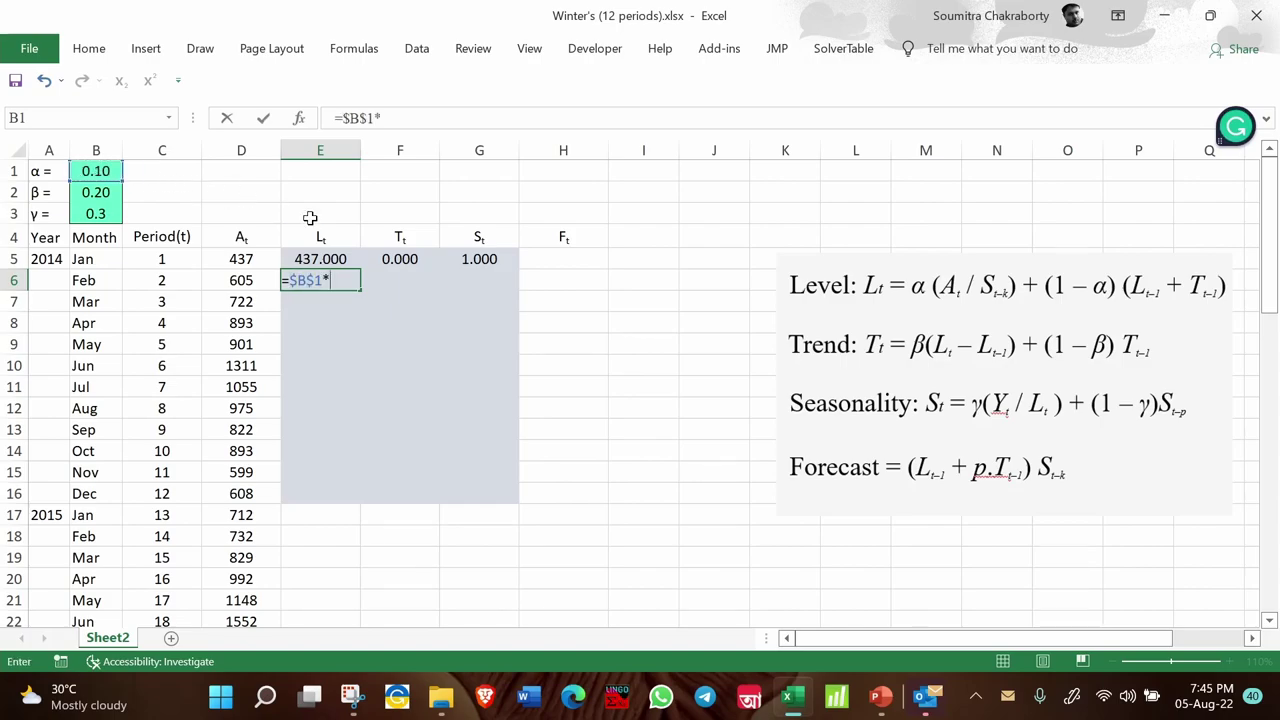
pyautogui.click(243, 279)
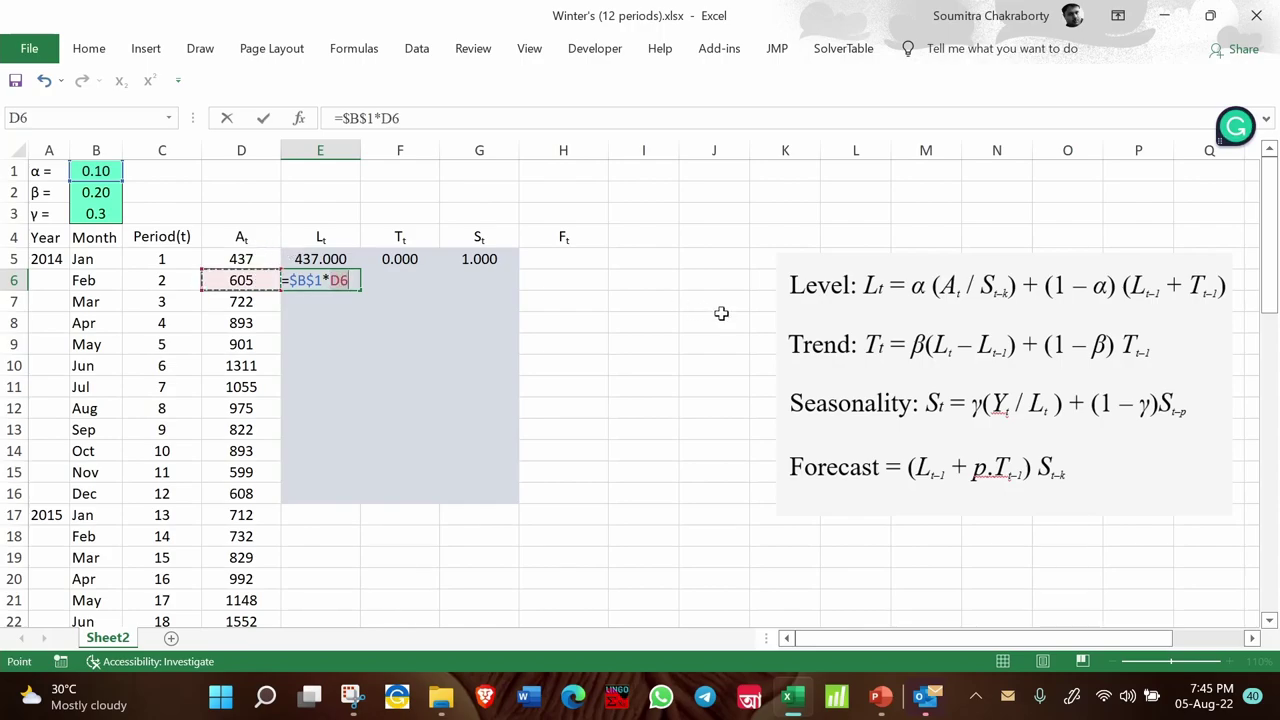
pyautogui.write('/')
# Step: Handwrite the notes S with subscript 2-12, a circled K=12 and a circled S with subscript -10 below the formula picture
pyautogui.moveTo(940, 545)
pyautogui.mouseDown()
pyautogui.moveTo(924, 540)
pyautogui.moveTo(906, 575)
pyautogui.moveTo(990, 581)
pyautogui.moveTo(1094, 560)
pyautogui.moveTo(1106, 538)
pyautogui.mouseUp()
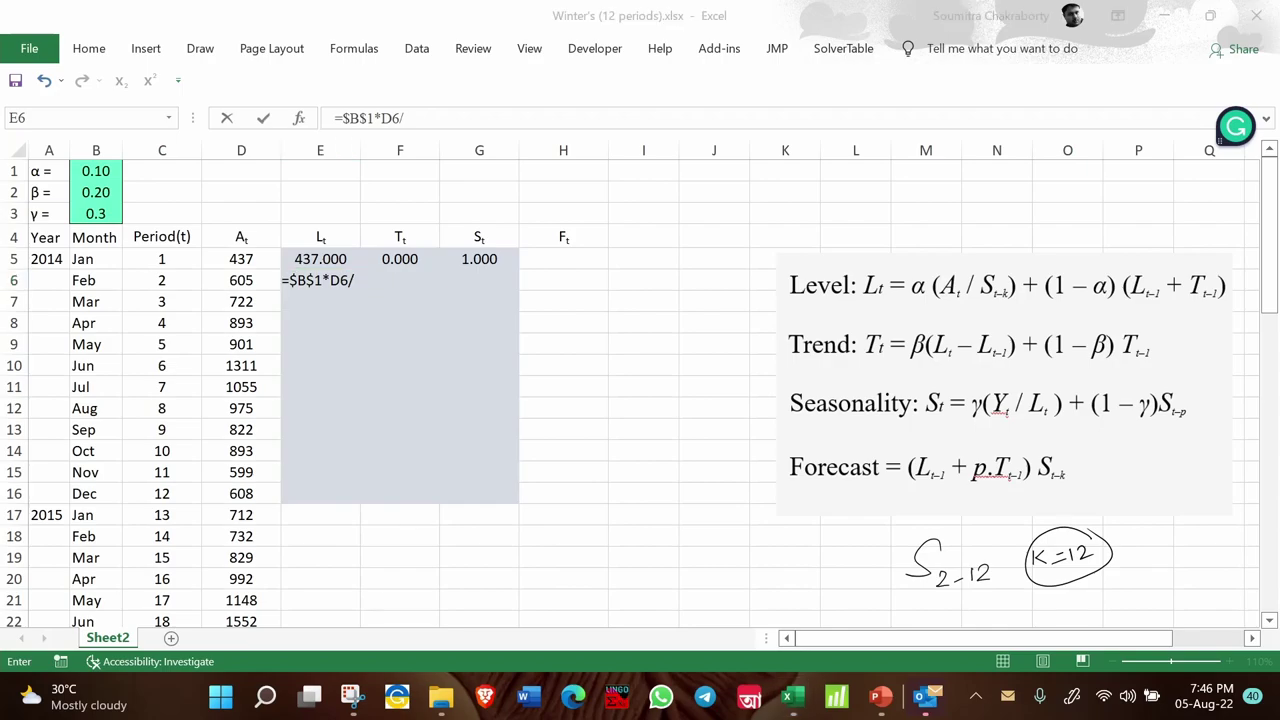
pyautogui.hotkey('alt', 'Tab')
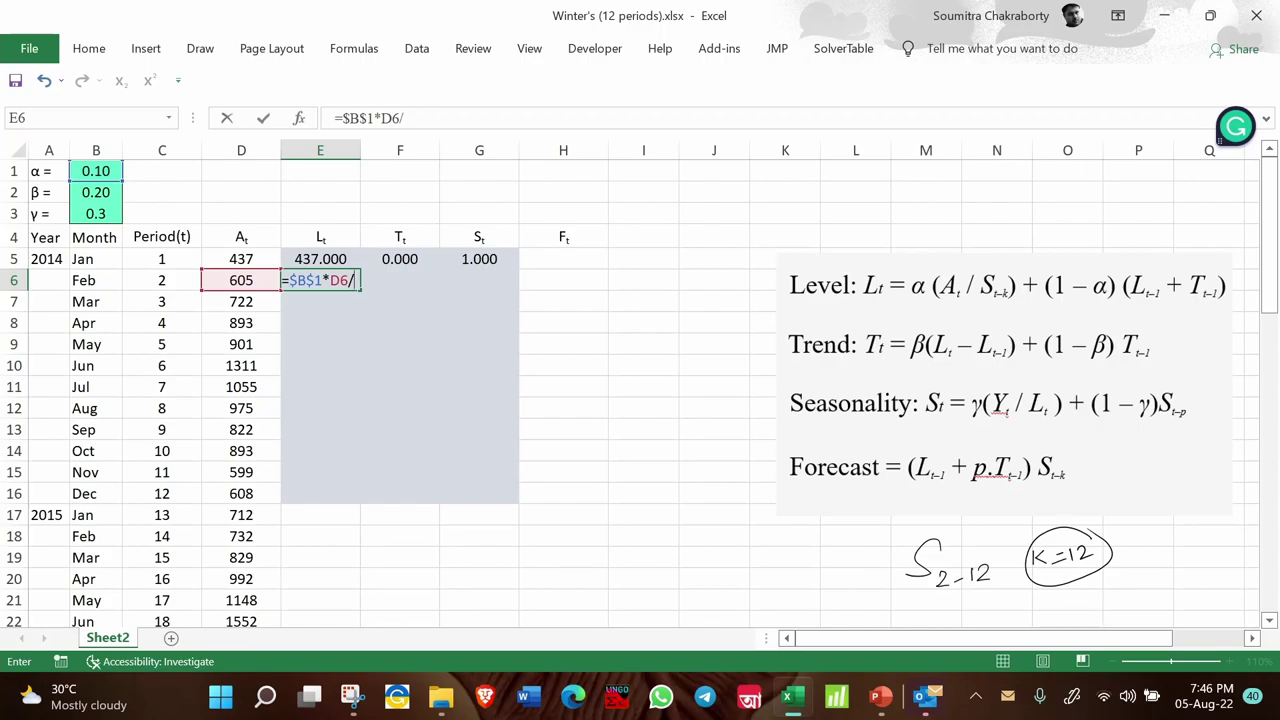
pyautogui.moveTo(952, 604)
pyautogui.mouseDown()
pyautogui.moveTo(968, 601)
pyautogui.moveTo(944, 615)
pyautogui.moveTo(986, 610)
pyautogui.moveTo(940, 592)
pyautogui.moveTo(950, 622)
pyautogui.moveTo(1004, 602)
pyautogui.moveTo(980, 587)
pyautogui.mouseUp()
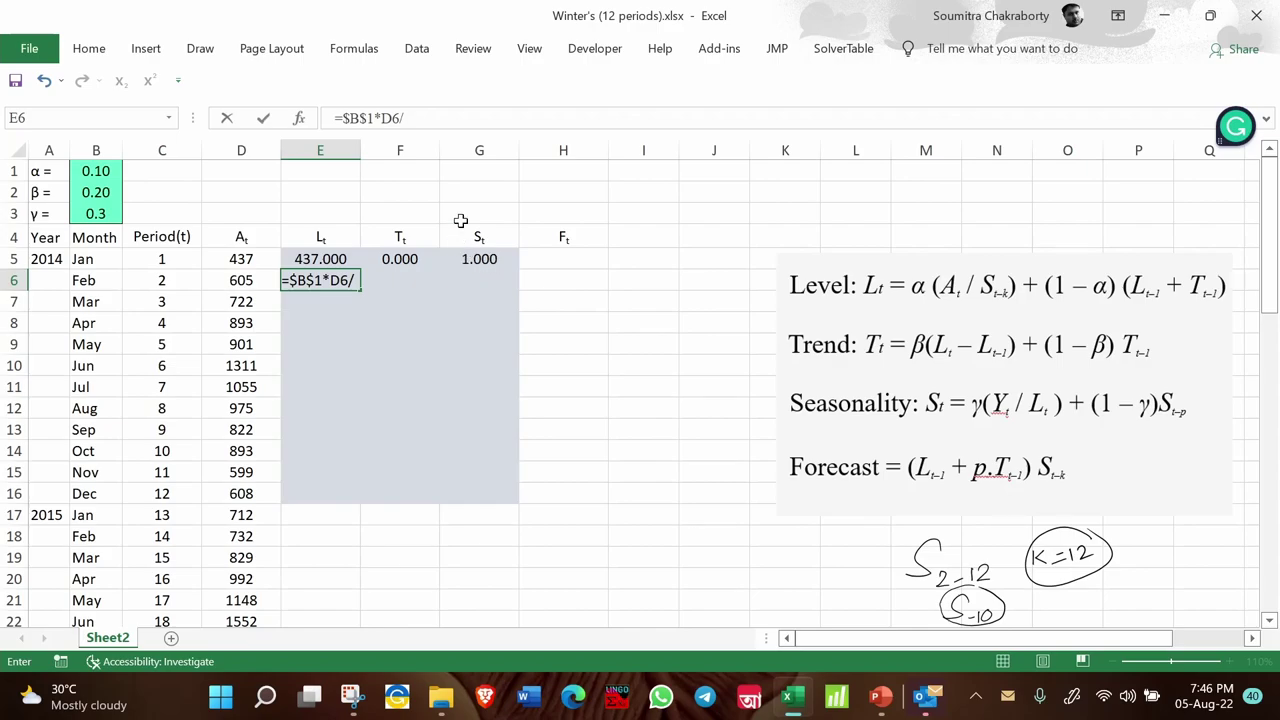
# Step: Continue the February 2014 level formula in E6 by dividing by the January seasonality as the absolute reference $G$5
pyautogui.click(403, 118)
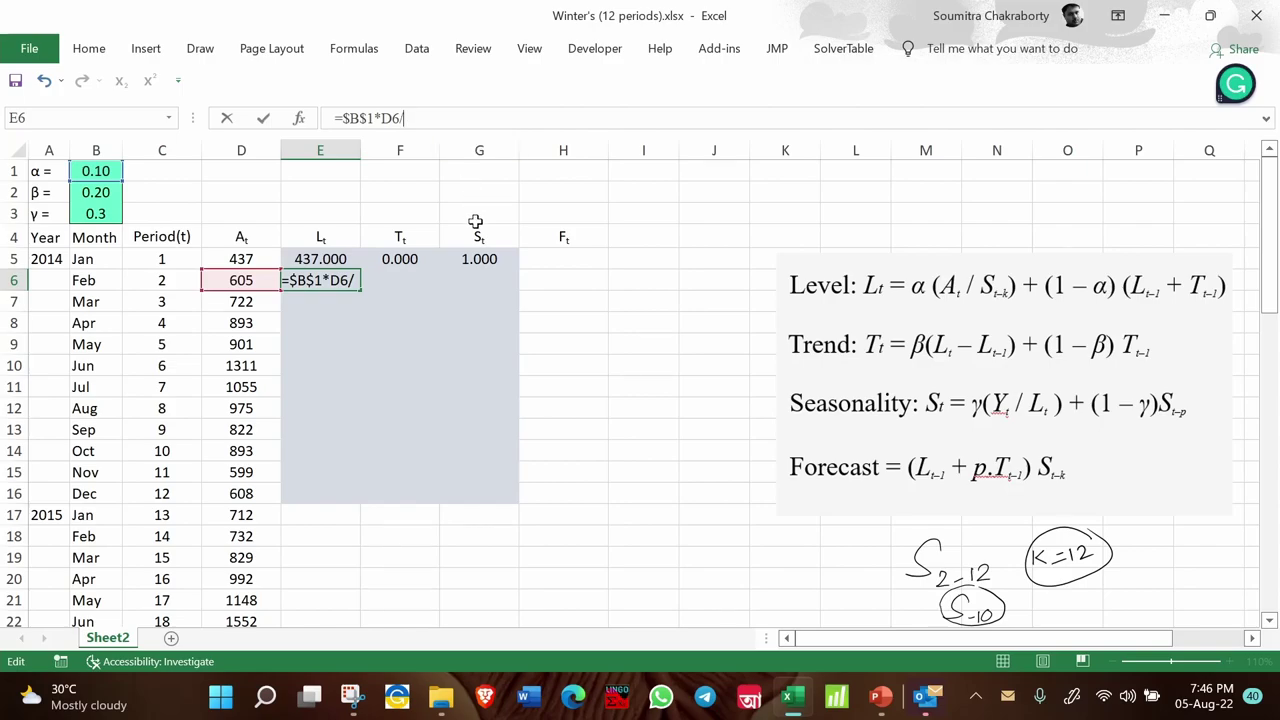
pyautogui.click(479, 259)
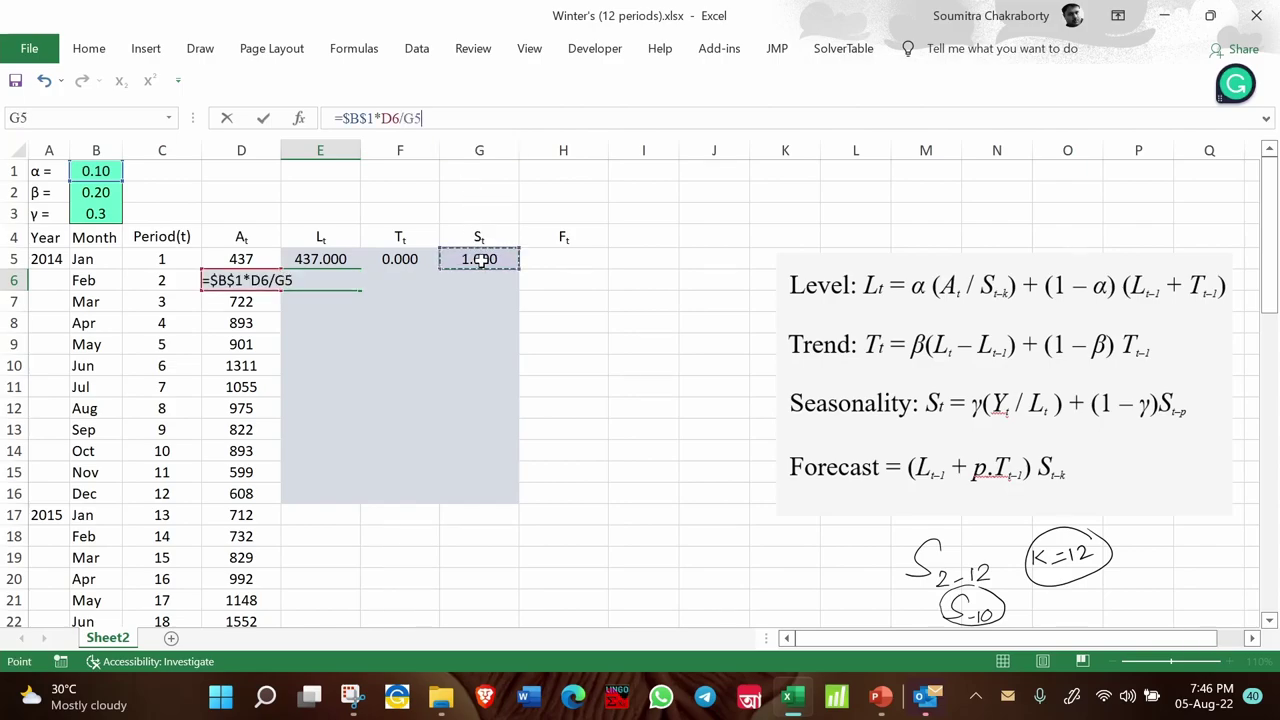
pyautogui.press('XF86MonBrightnessDown')
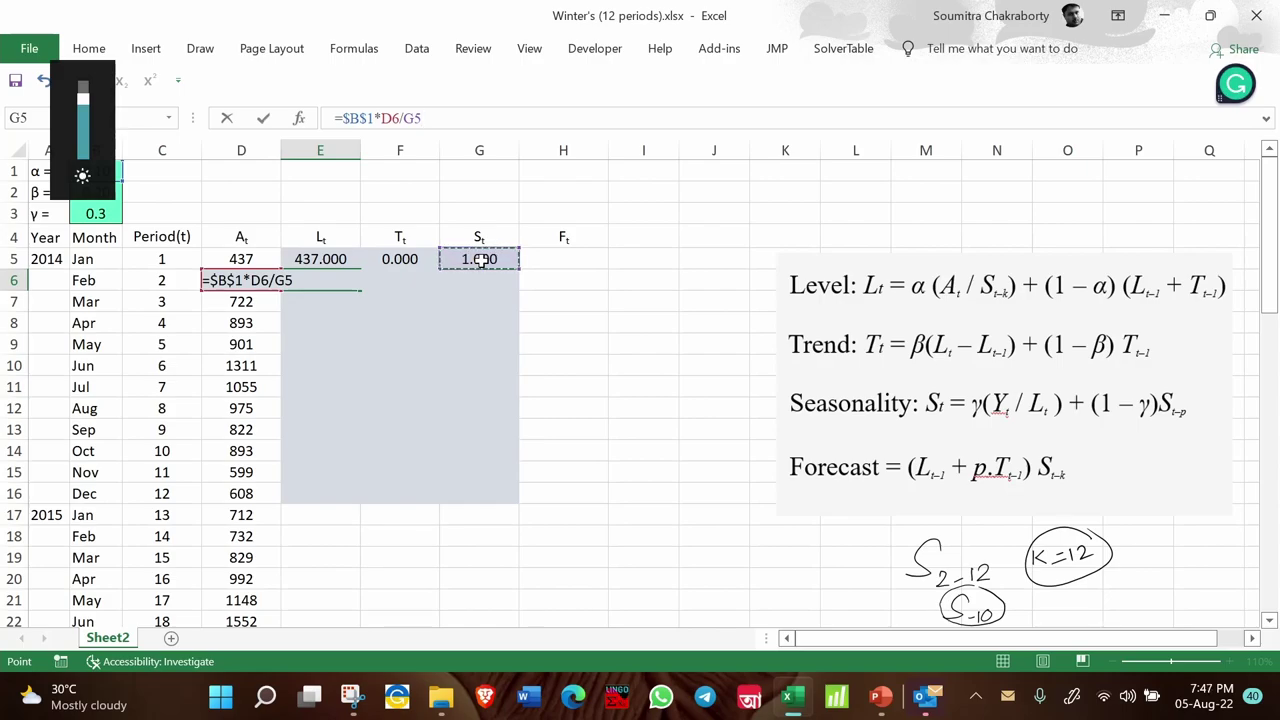
pyautogui.press('XF86MonBrightnessDown')
pyautogui.press('F4')
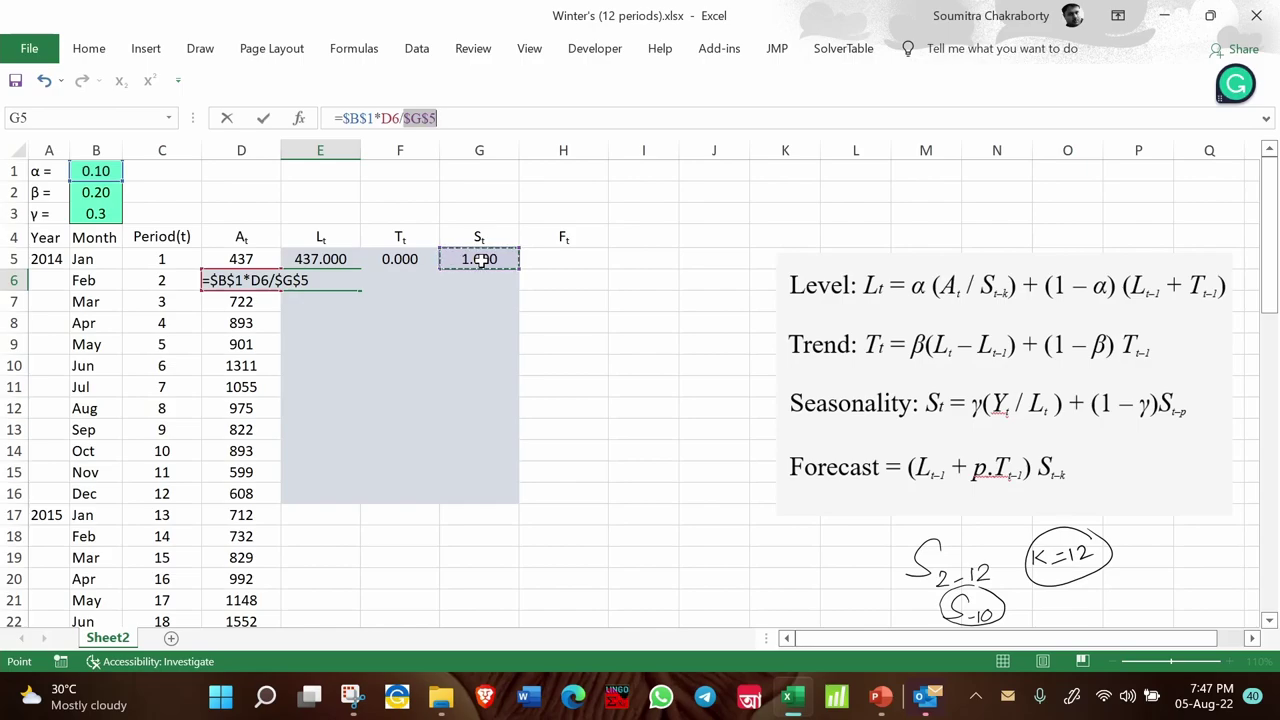
# Step: Complete the level formula in E6 with +(1-$B$1)*(E5+F5), keeping the reference to alpha absolute
pyautogui.write('+')
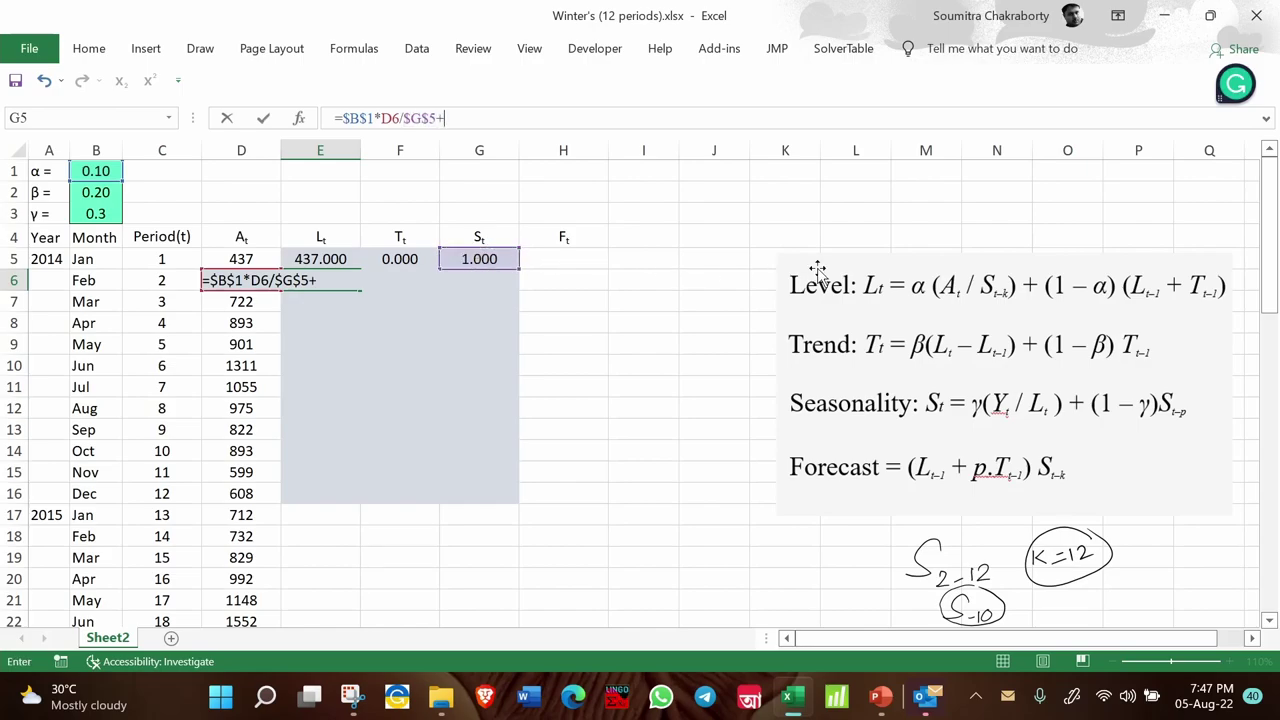
pyautogui.write('(1-')
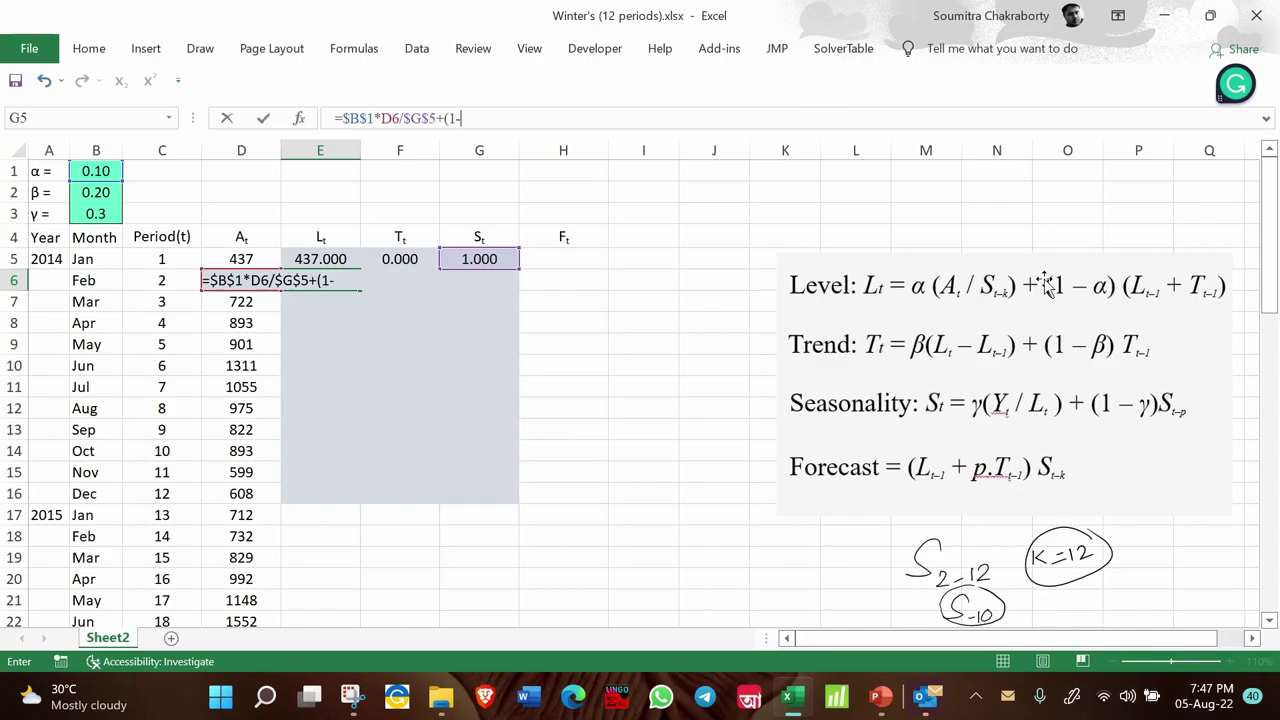
pyautogui.click(115, 170)
pyautogui.press('F4')
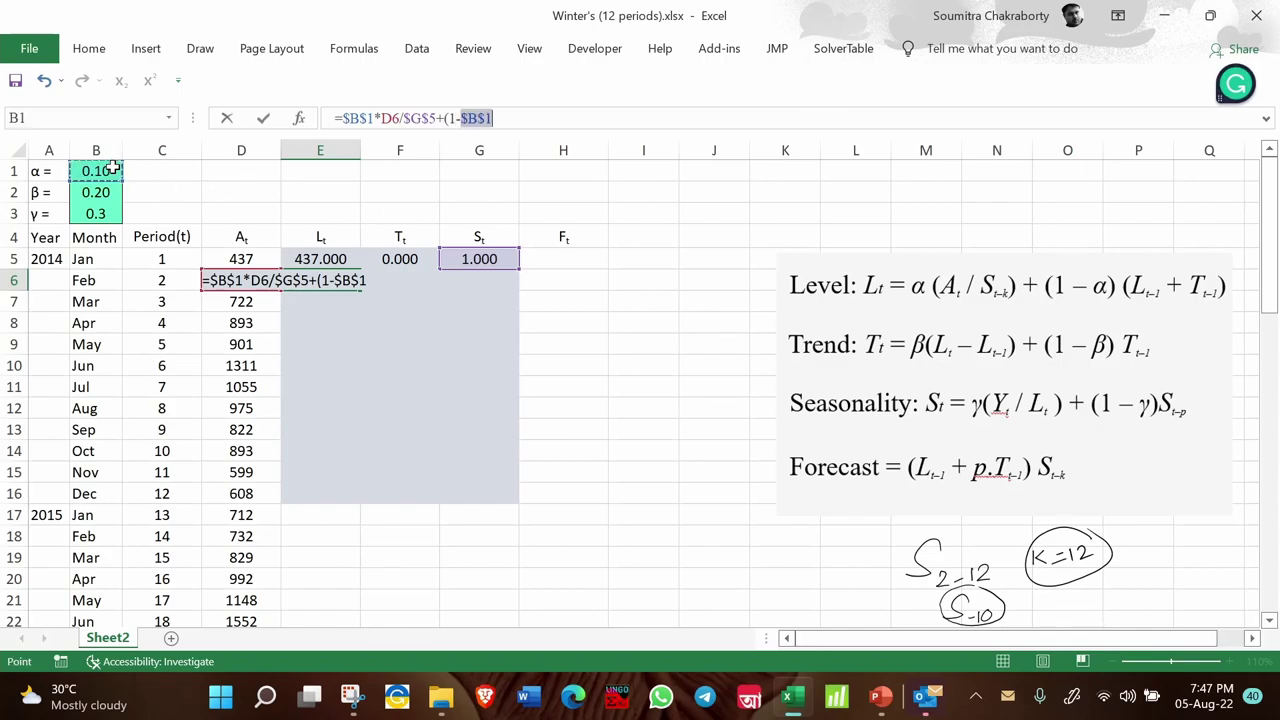
pyautogui.write(')*(')
pyautogui.click(307, 259)
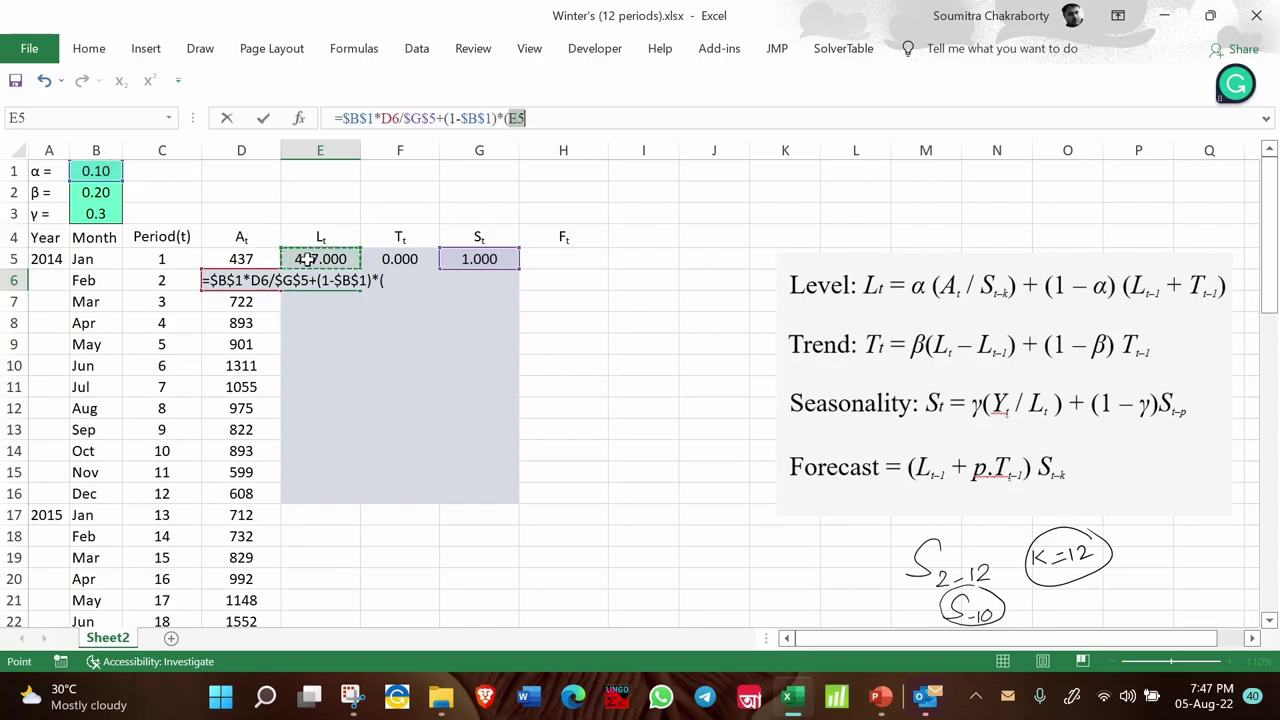
pyautogui.write('+')
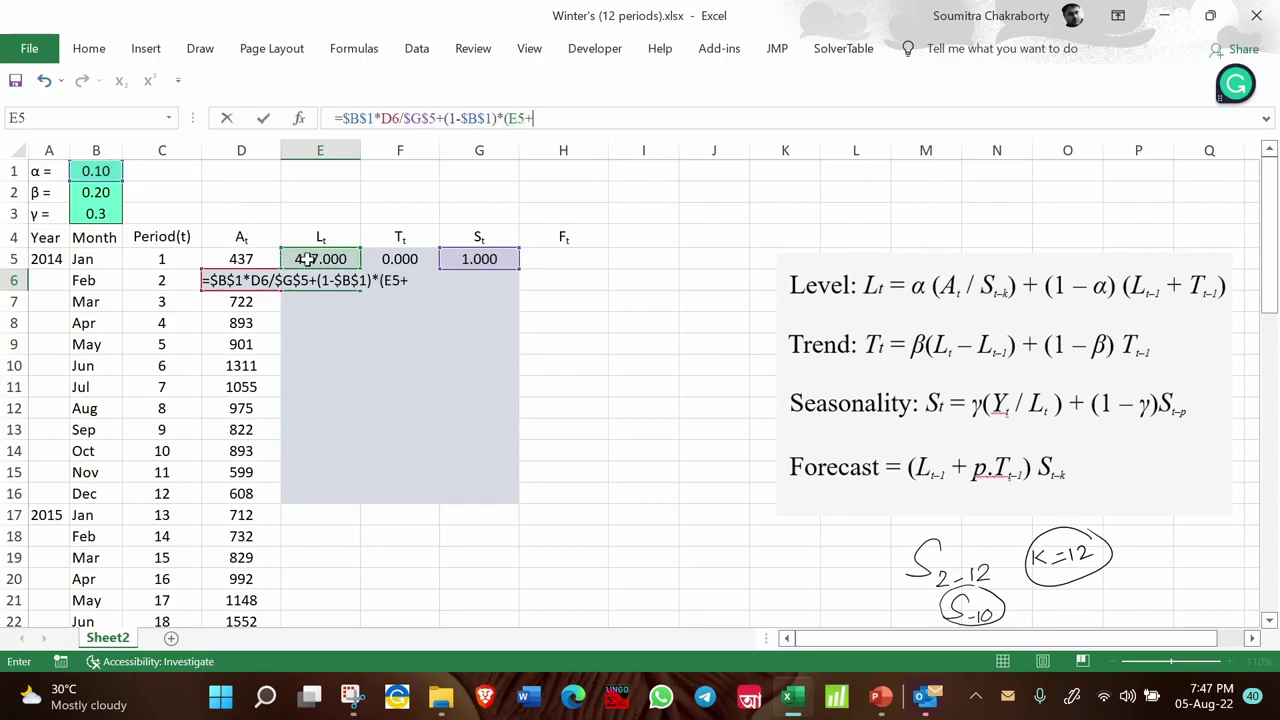
pyautogui.click(396, 256)
pyautogui.write(')')
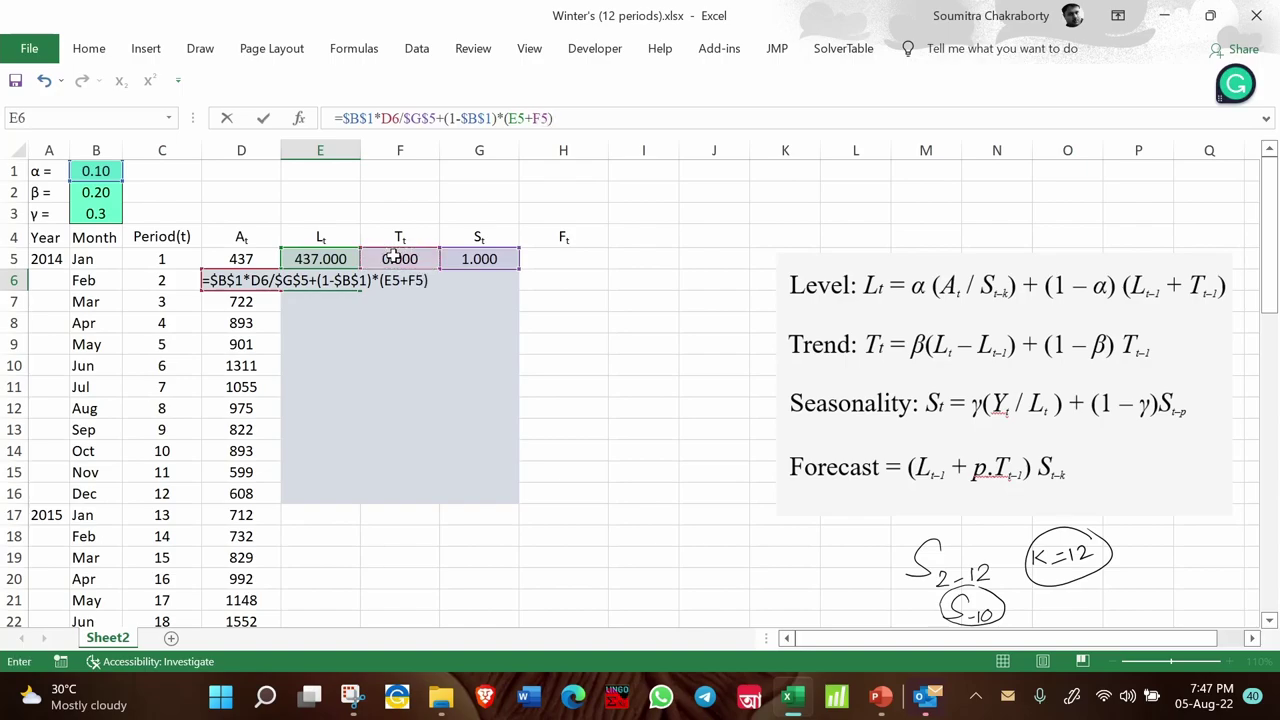
# Step: Box the (1 – α) term and circle α, A and S in the Level equation, note S1 with an arrow, and commit the E6 formula
pyautogui.moveTo(1042, 270)
pyautogui.mouseDown()
pyautogui.moveTo(1042, 310)
pyautogui.moveTo(1216, 266)
pyautogui.moveTo(1234, 306)
pyautogui.mouseUp()
pyautogui.moveTo(1044, 318); pyautogui.dragTo(1232, 310)
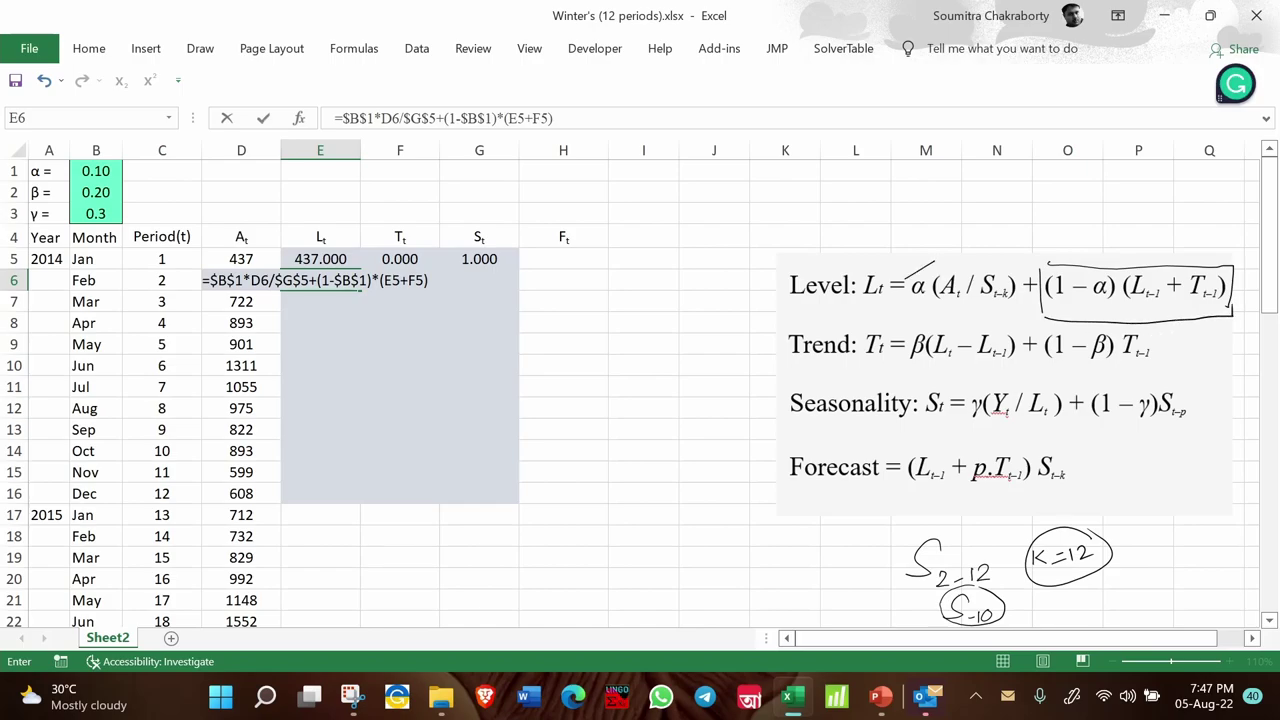
pyautogui.moveTo(944, 276)
pyautogui.mouseDown()
pyautogui.moveTo(936, 290)
pyautogui.moveTo(958, 274)
pyautogui.mouseUp()
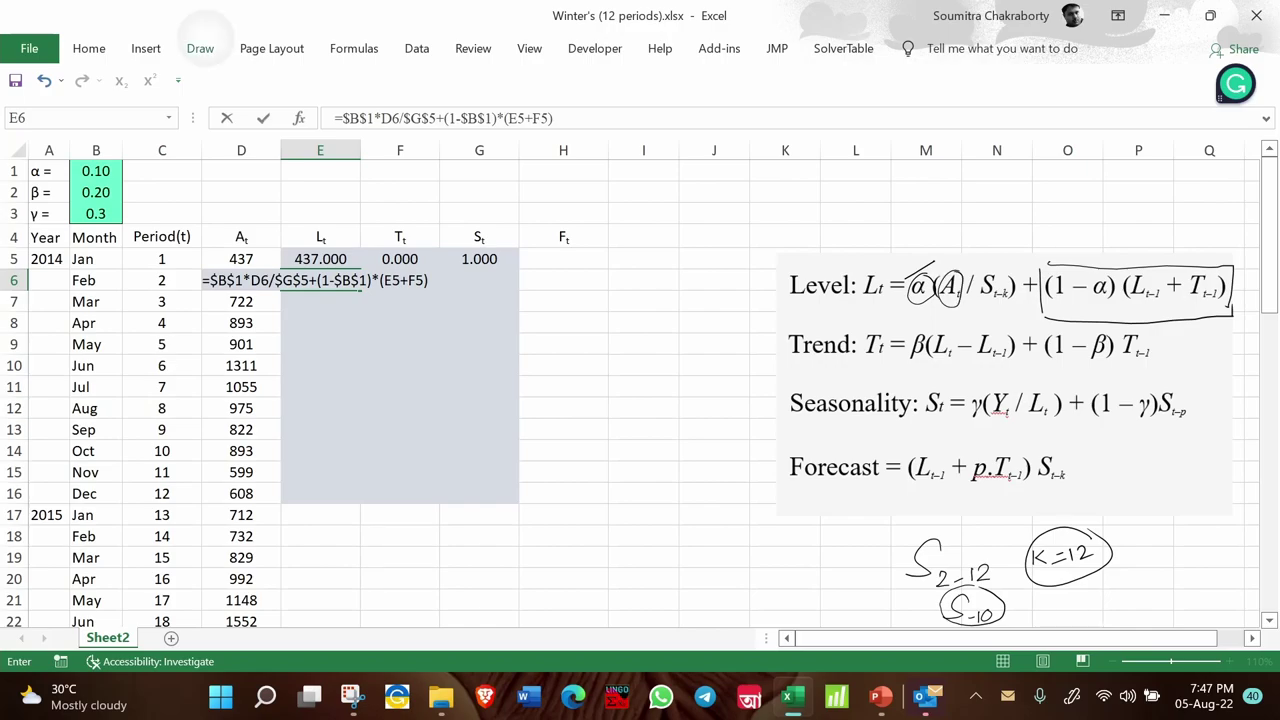
pyautogui.click(200, 48)
pyautogui.moveTo(990, 262); pyautogui.dragTo(985, 316)
pyautogui.moveTo(1010, 258)
pyautogui.mouseDown()
pyautogui.moveTo(972, 318)
pyautogui.moveTo(1005, 256)
pyautogui.moveTo(1010, 322)
pyautogui.moveTo(1012, 270)
pyautogui.mouseUp()
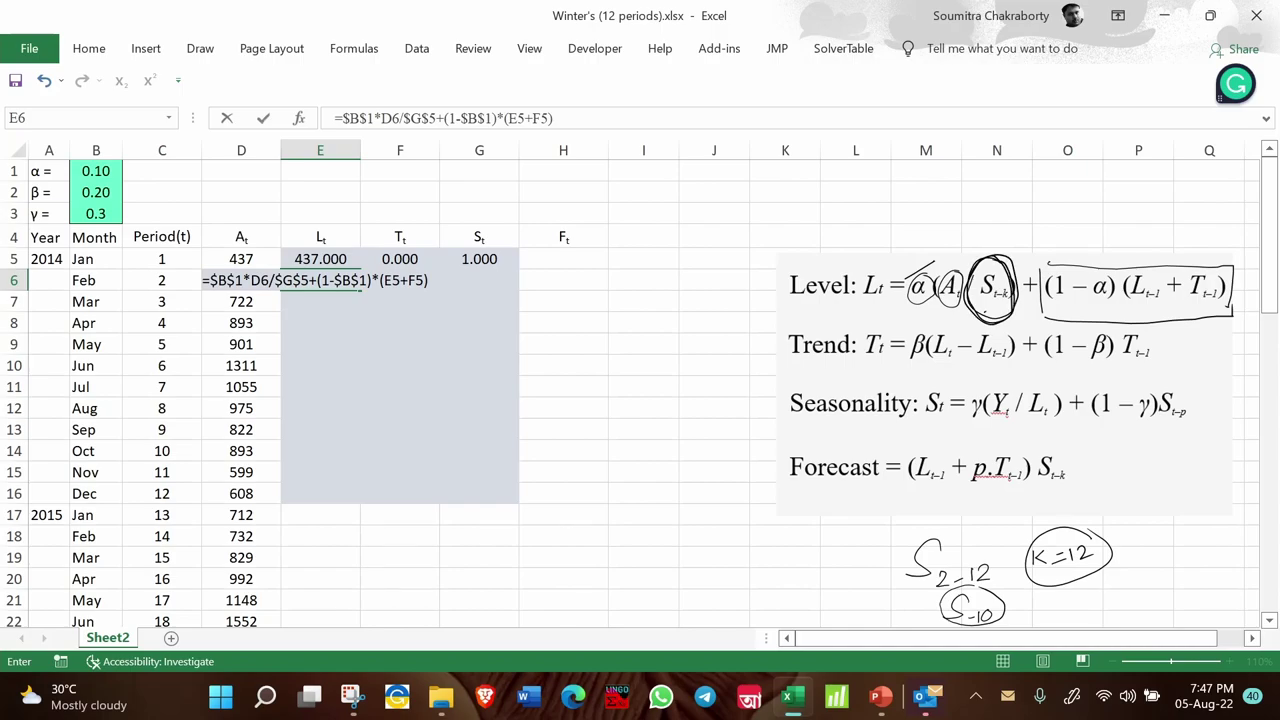
pyautogui.moveTo(1074, 190)
pyautogui.mouseDown()
pyautogui.moveTo(1054, 218)
pyautogui.moveTo(1089, 218)
pyautogui.mouseUp()
pyautogui.press('Return')
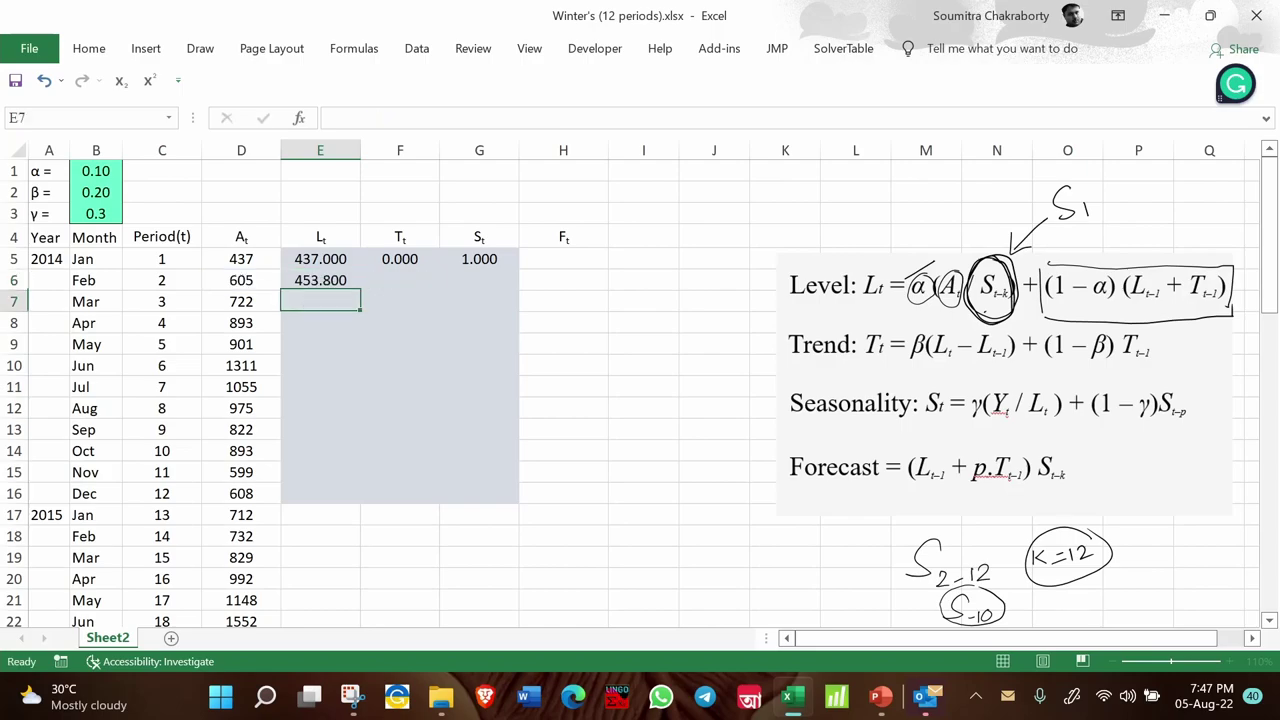
# Step: Begin the February 2014 trend formula in F6 with =$B$2*(E6-E5)+, keeping the reference to beta absolute
pyautogui.click(397, 281)
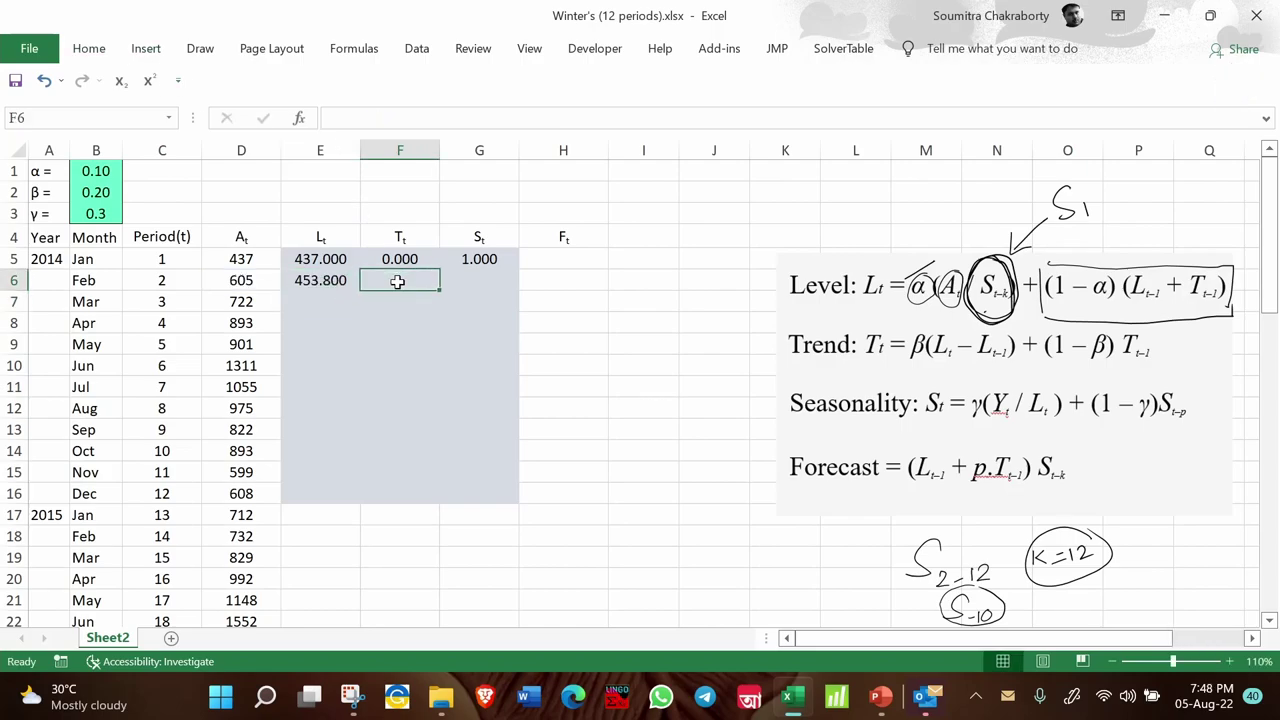
pyautogui.write('=')
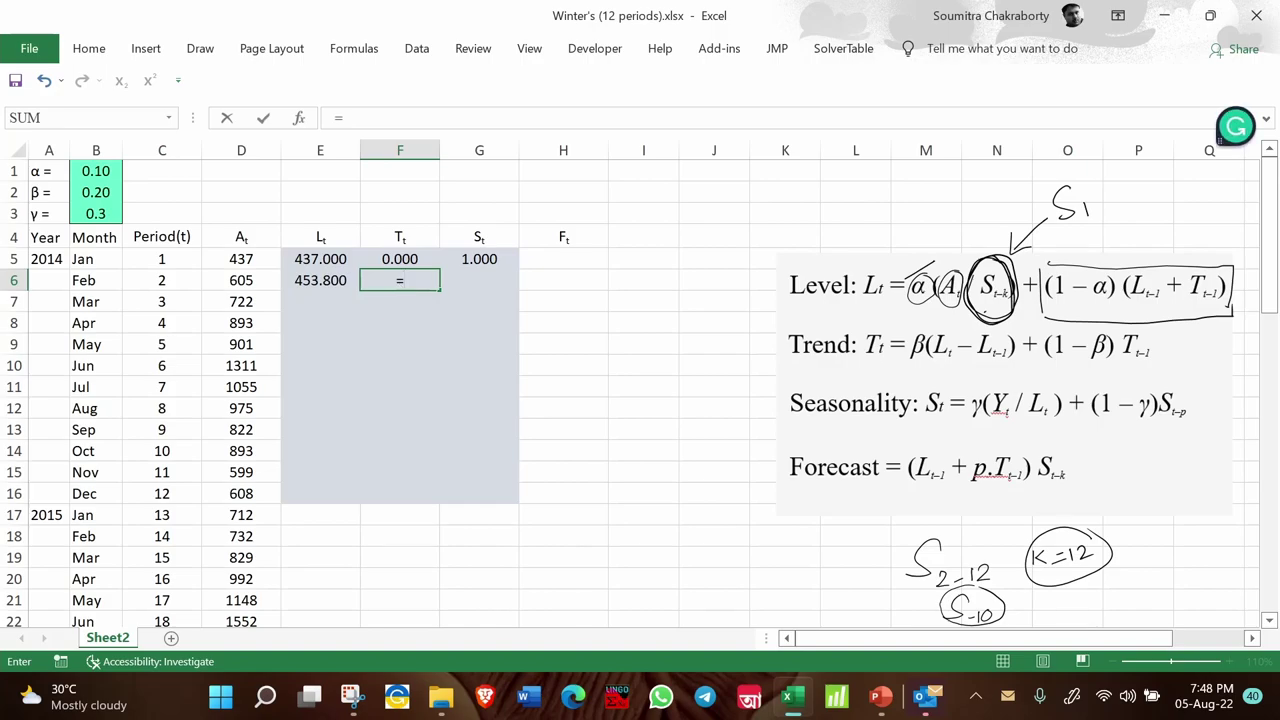
pyautogui.click(90, 192)
pyautogui.press('F4')
pyautogui.write('*(')
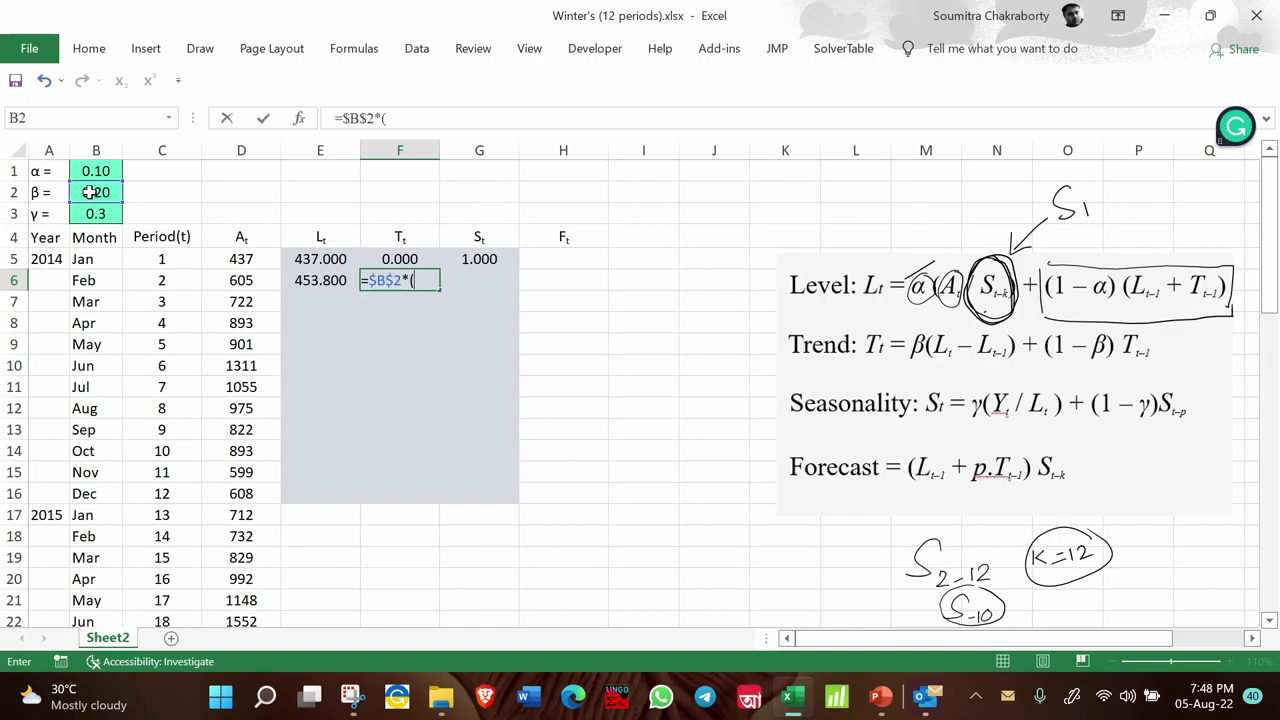
pyautogui.click(322, 280)
pyautogui.write('-')
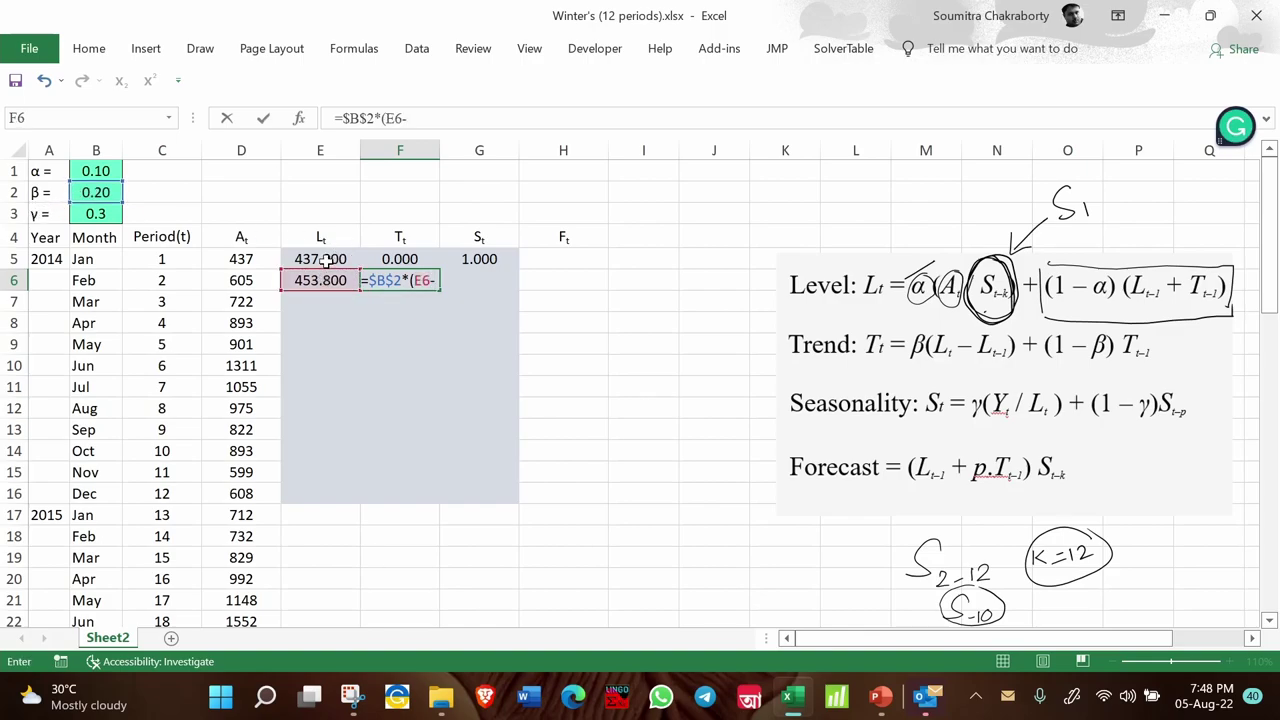
pyautogui.click(325, 260)
pyautogui.write(')+')
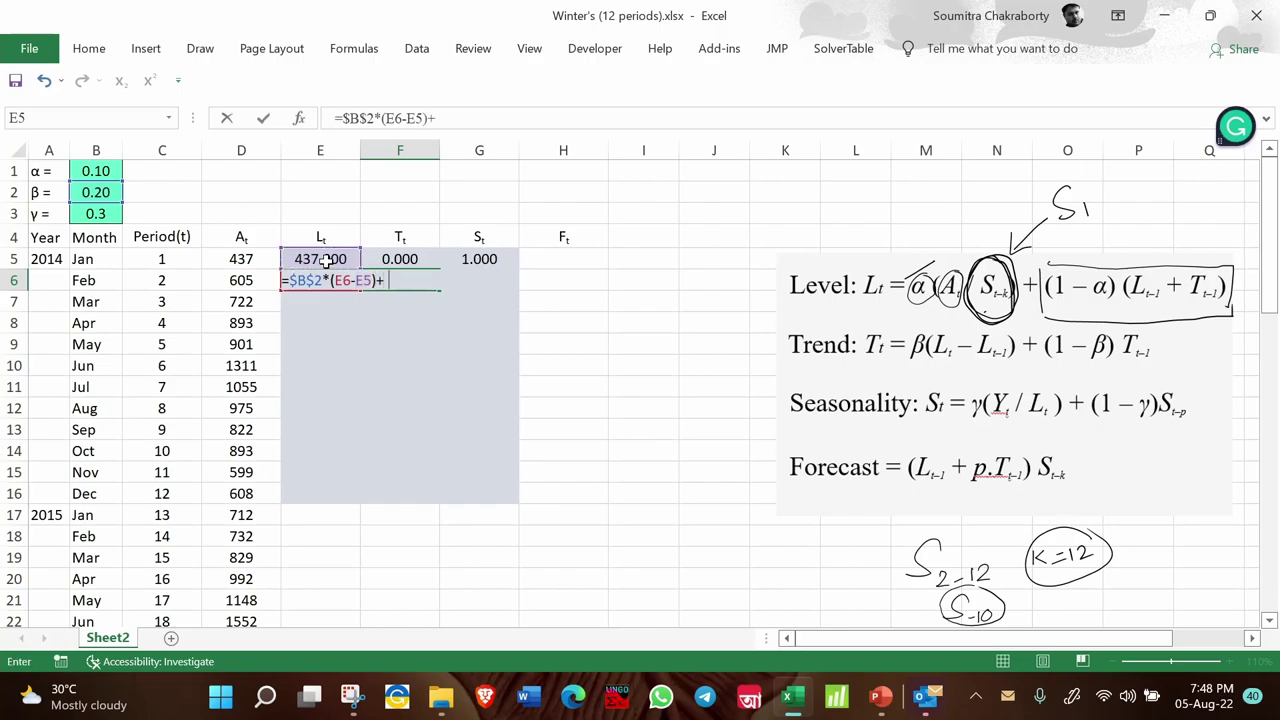
# Step: Complete the trend formula in F6 with (1-$B$2)*F5 and draw a small arrow beside the Trend equation
pyautogui.write('(1-')
pyautogui.click(87, 192)
pyautogui.press('F4')
pyautogui.write(')')
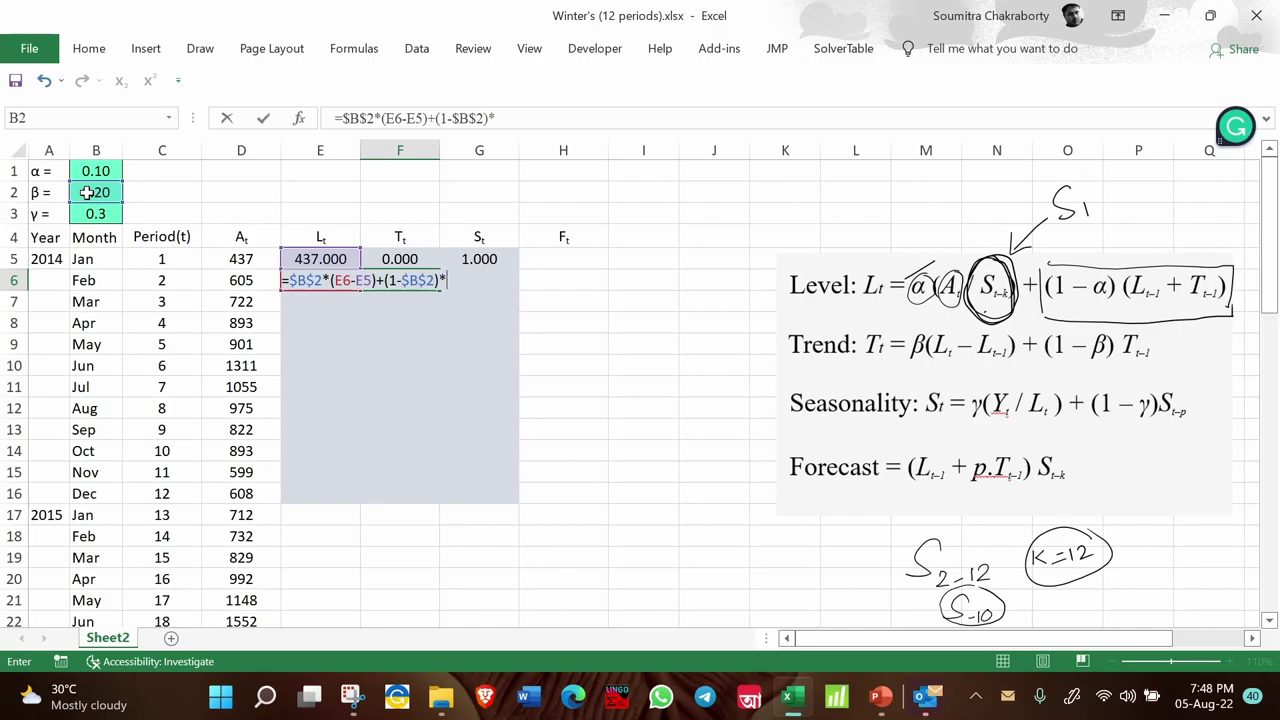
pyautogui.write('*')
pyautogui.click(397, 260)
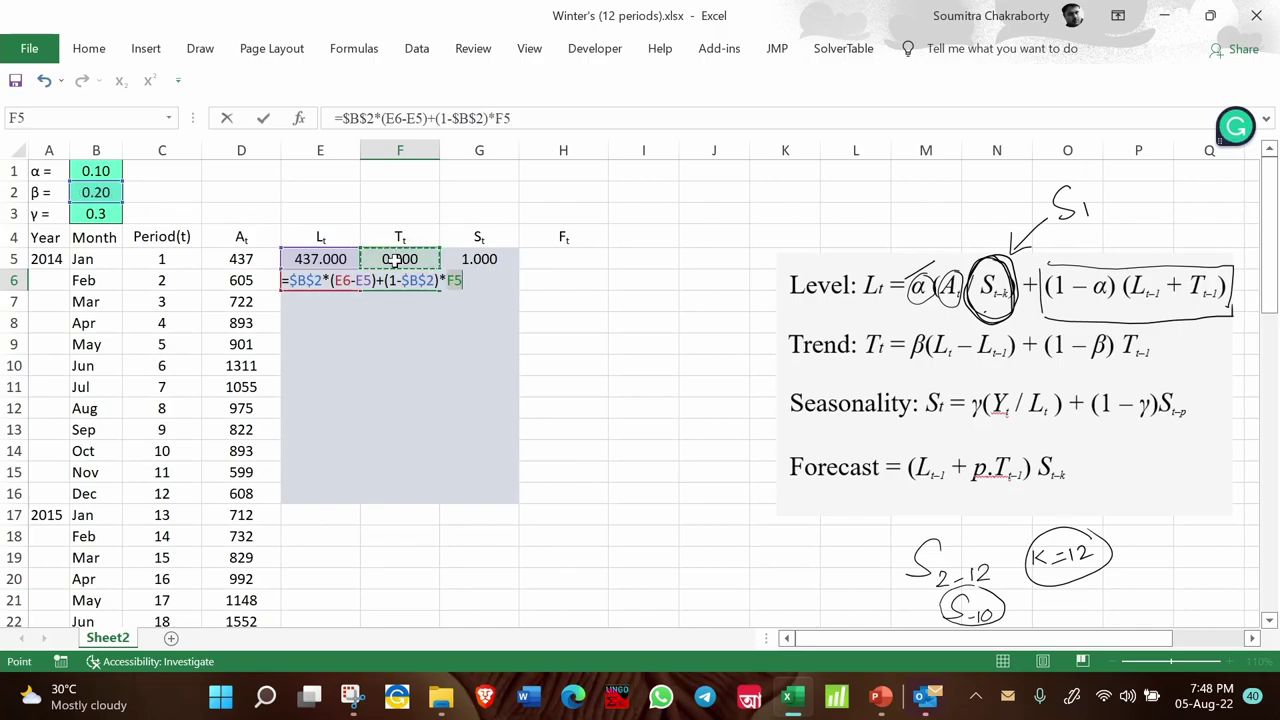
pyautogui.moveTo(1166, 344)
pyautogui.mouseDown()
pyautogui.moveTo(1185, 342)
pyautogui.moveTo(1167, 343)
pyautogui.mouseUp()
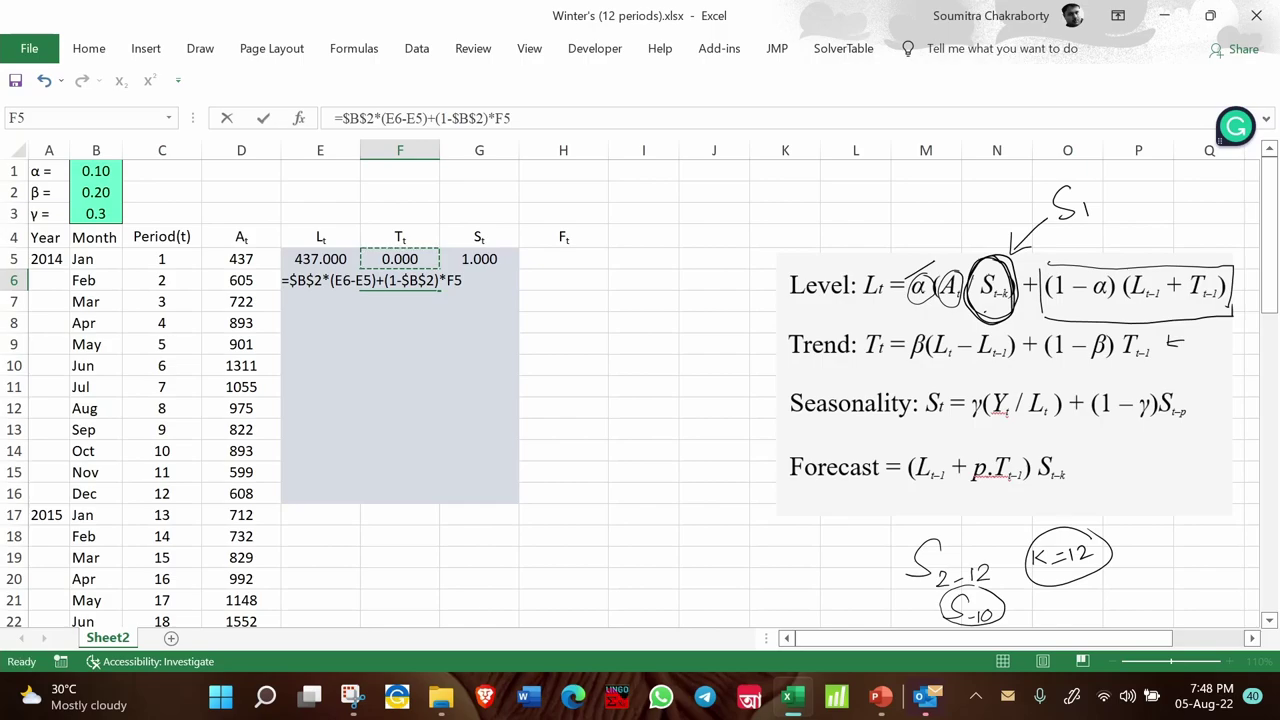
pyautogui.press('Return')
# Step: Start the February 2014 seasonality formula in G6 with =$B$3* and circle Y with subscript t in the Seasonality equation
pyautogui.click(479, 280)
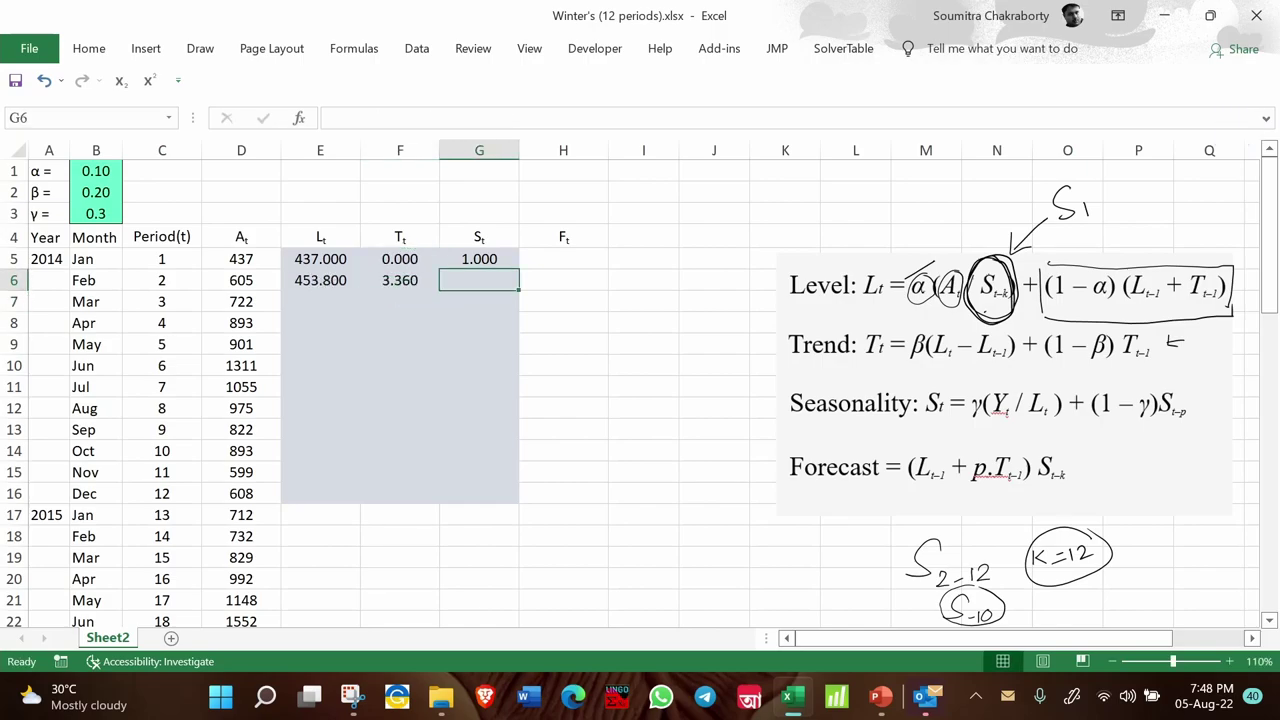
pyautogui.write('=')
pyautogui.click(98, 214)
pyautogui.press('F4')
pyautogui.write('*')
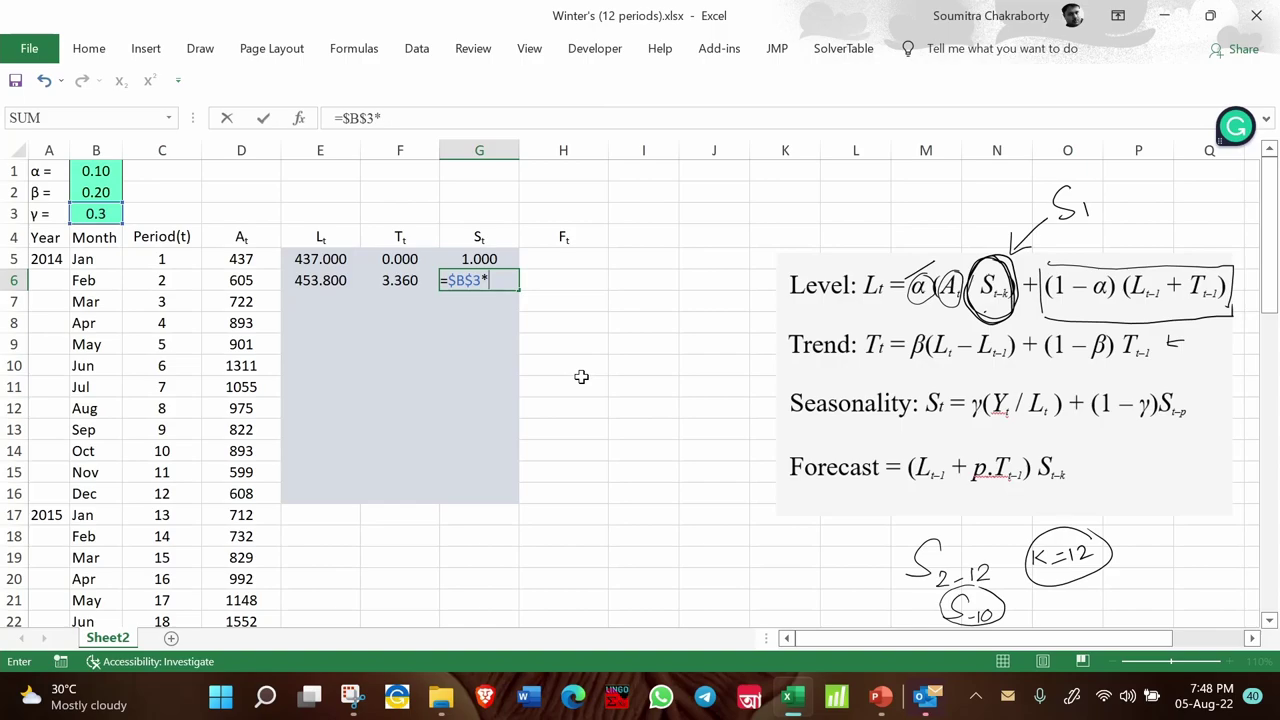
pyautogui.moveTo(1008, 393); pyautogui.dragTo(996, 428)
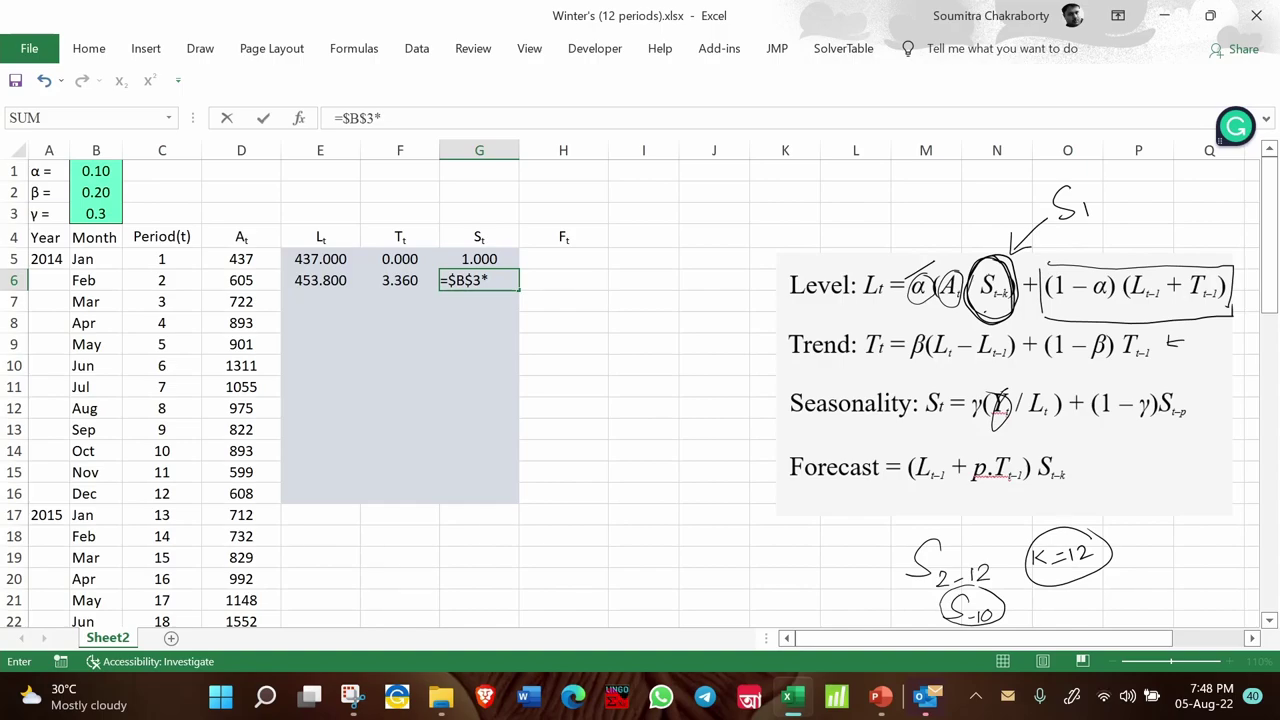
# Step: Extend the seasonality formula in G6 with D6/E6+(1-$B$3)*, keeping the reference to gamma absolute
pyautogui.click(247, 279)
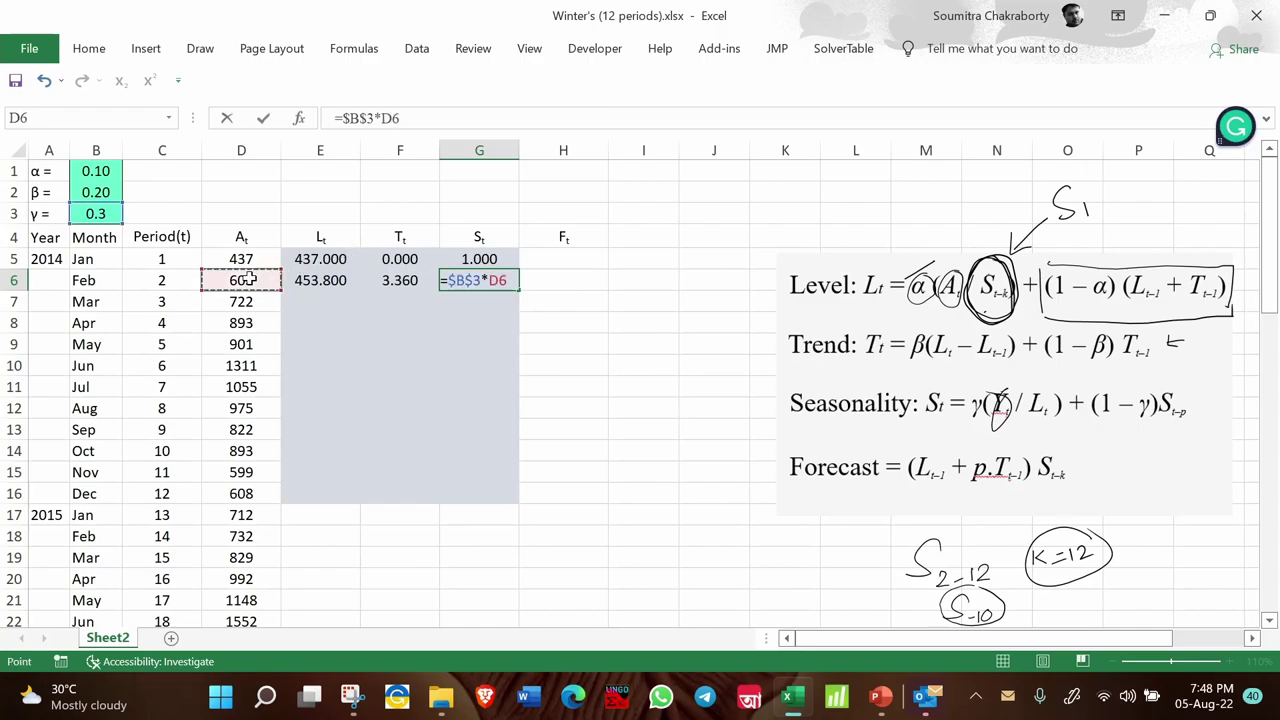
pyautogui.write('/')
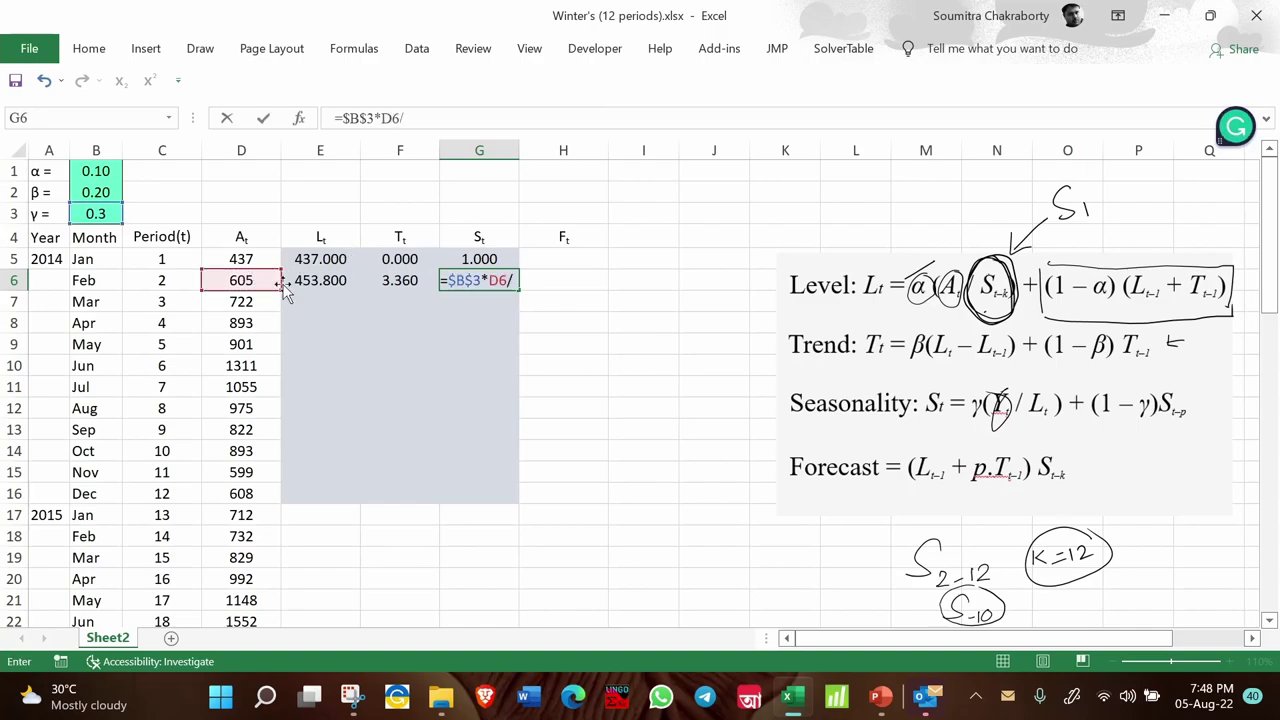
pyautogui.click(306, 282)
pyautogui.write('+(1-')
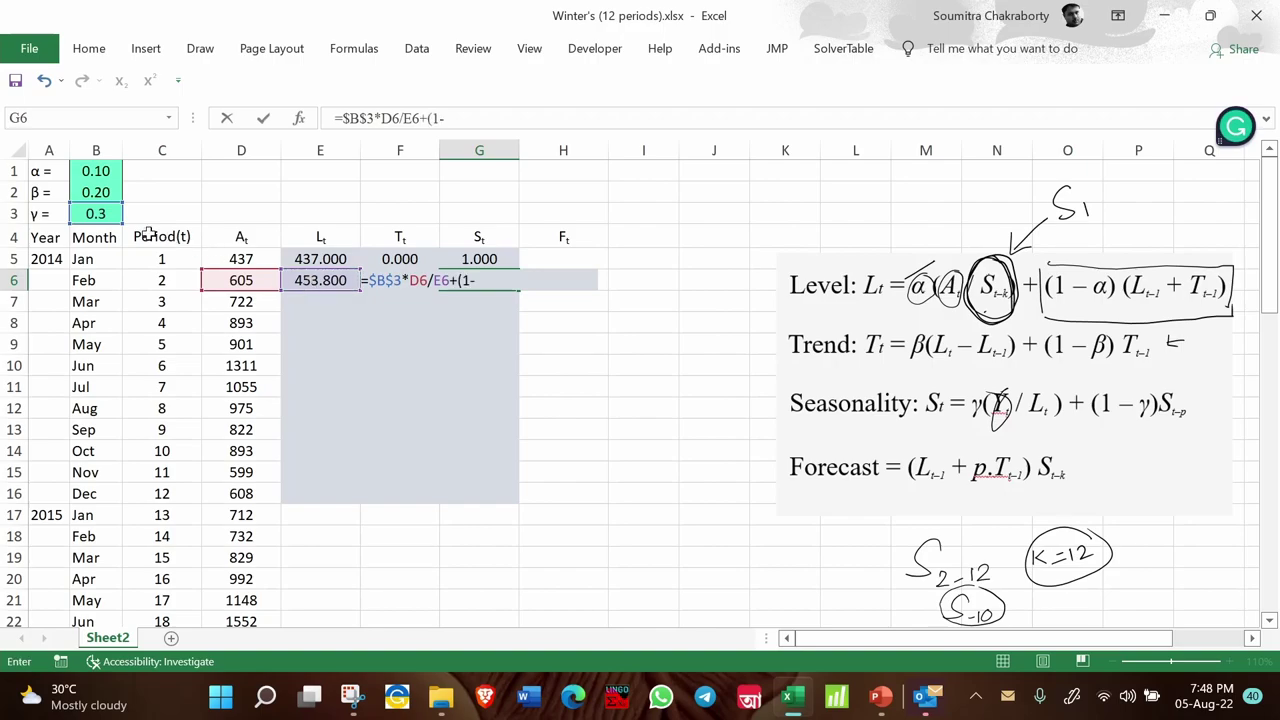
pyautogui.click(98, 214)
pyautogui.press('F4')
pyautogui.write(')*')
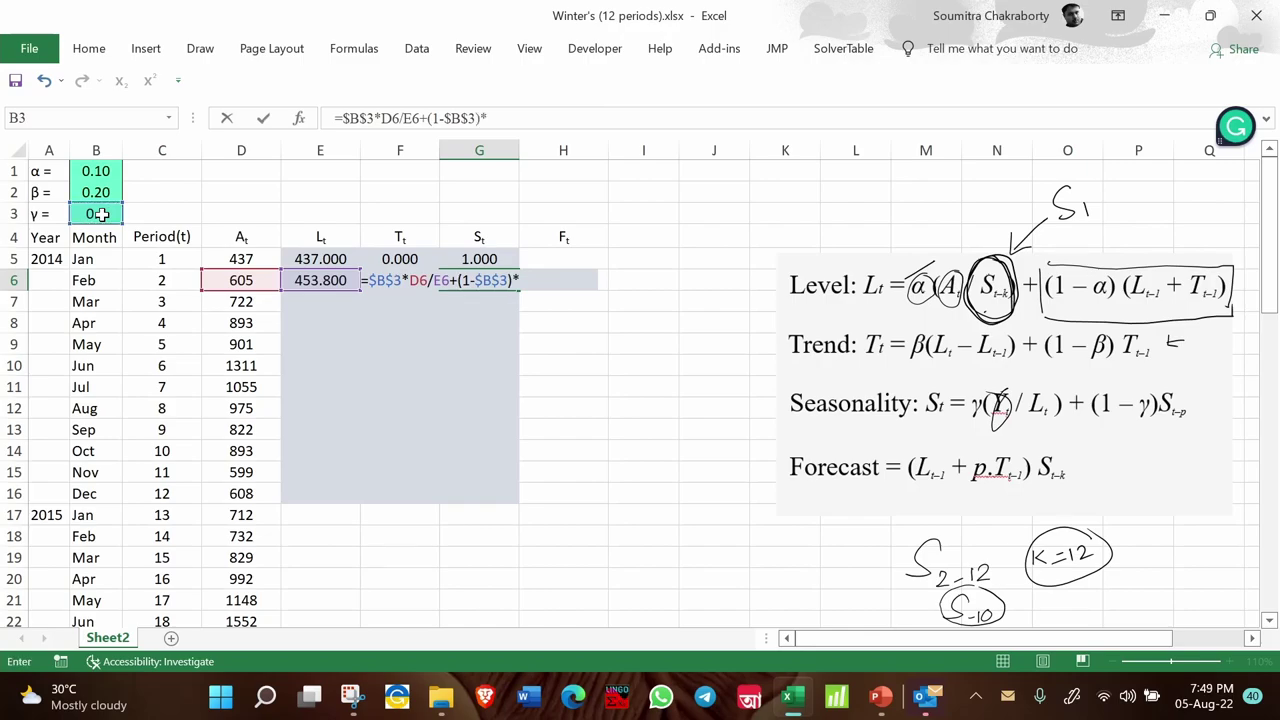
# Step: Circle the last S in the Seasonality equation, change its subscript to k, and write S1 below with an arrow to it
pyautogui.moveTo(1180, 378)
pyautogui.mouseDown()
pyautogui.moveTo(1146, 415)
pyautogui.moveTo(1200, 385)
pyautogui.mouseUp()
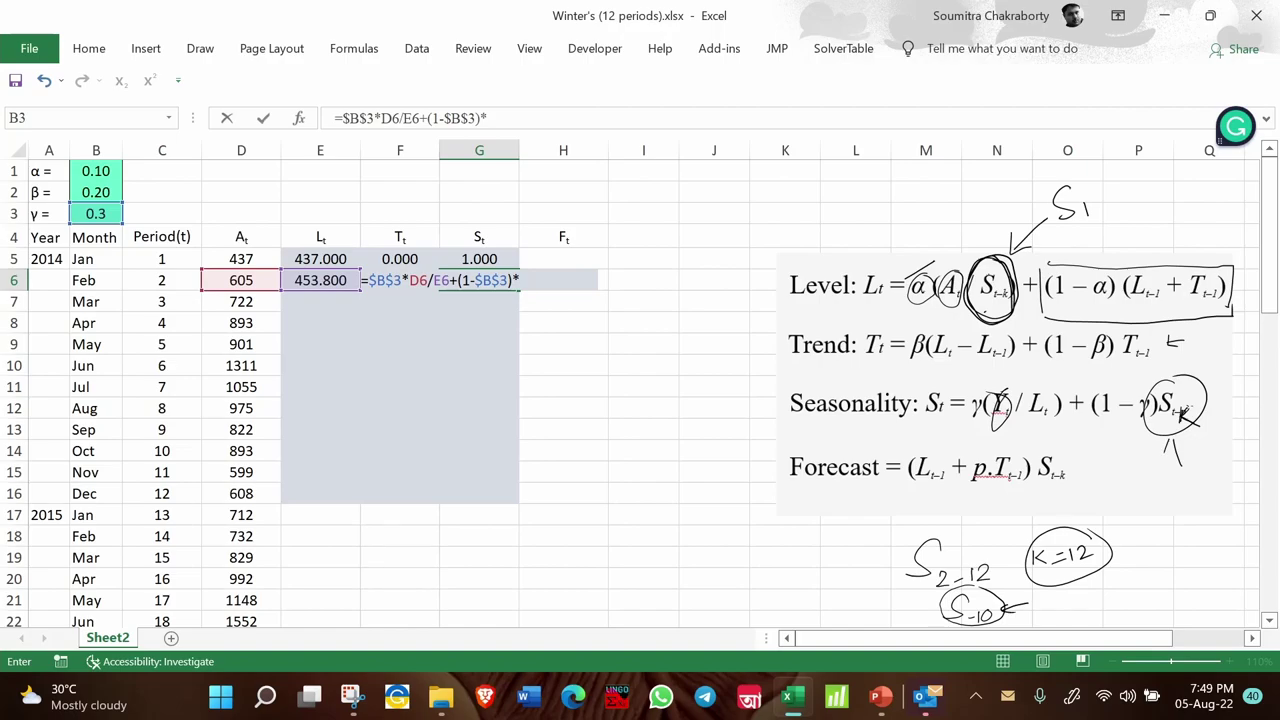
pyautogui.moveTo(1190, 478); pyautogui.dragTo(1164, 504)
pyautogui.click(1191, 502)
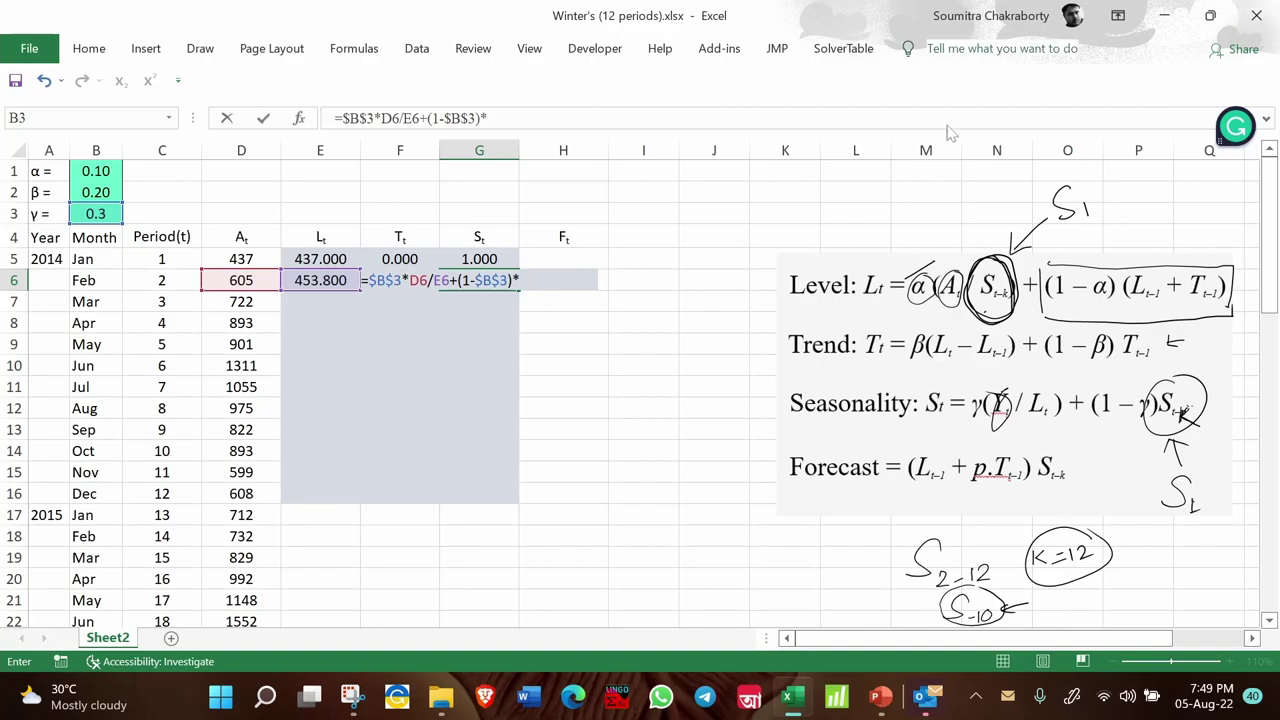
# Step: Complete the seasonality formula in G6 with the absolute reference $G$5 and fill E6:G6 down through December 2014 in row 16
pyautogui.click(495, 258)
pyautogui.click(495, 258)
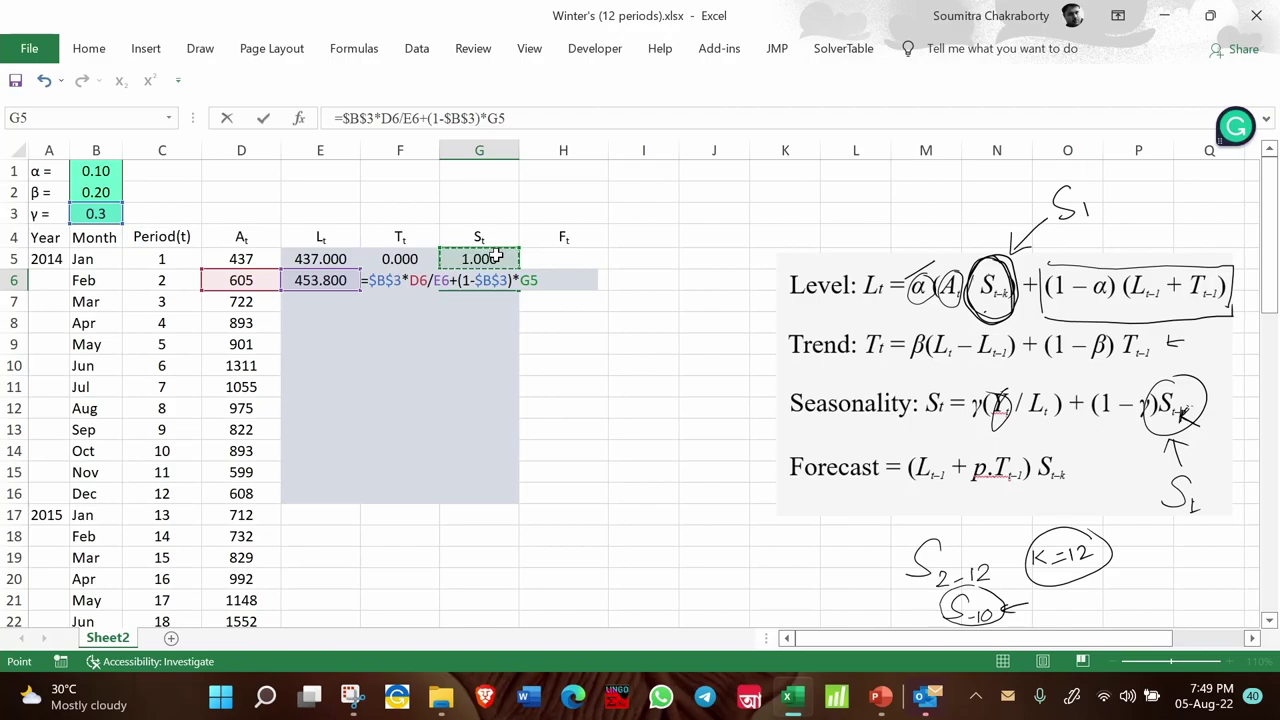
pyautogui.press('F4')
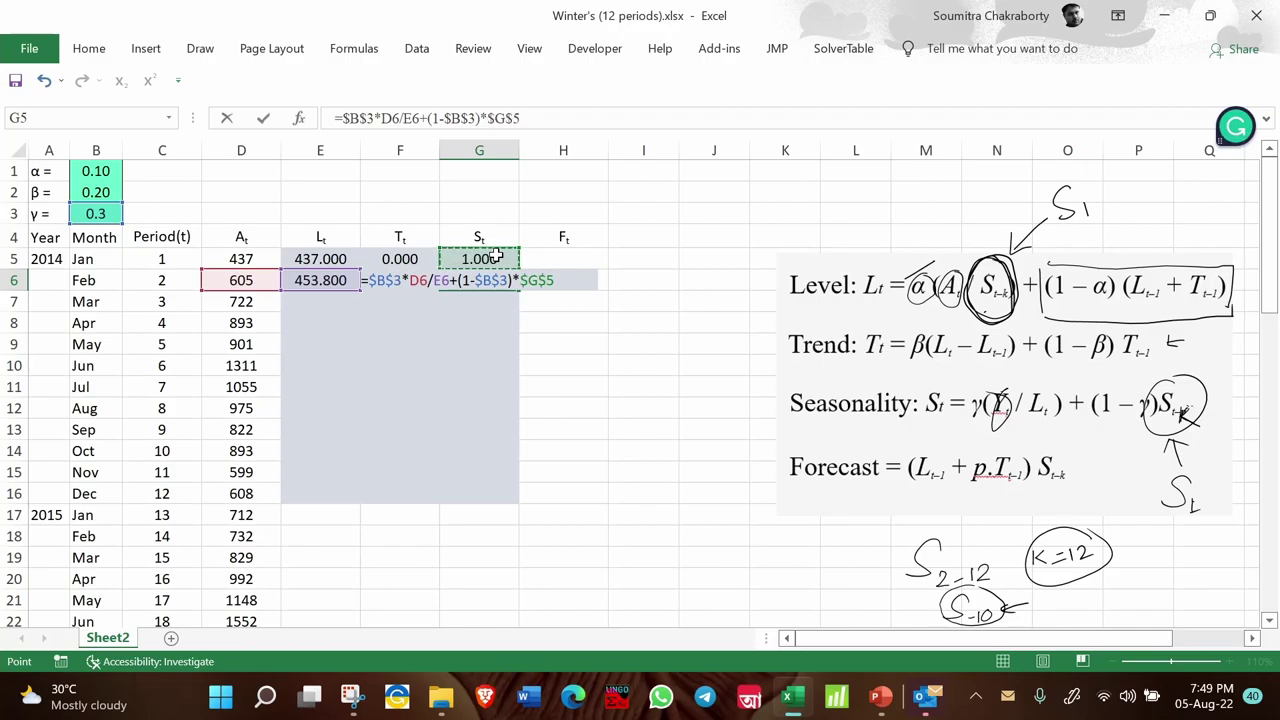
pyautogui.press('Return')
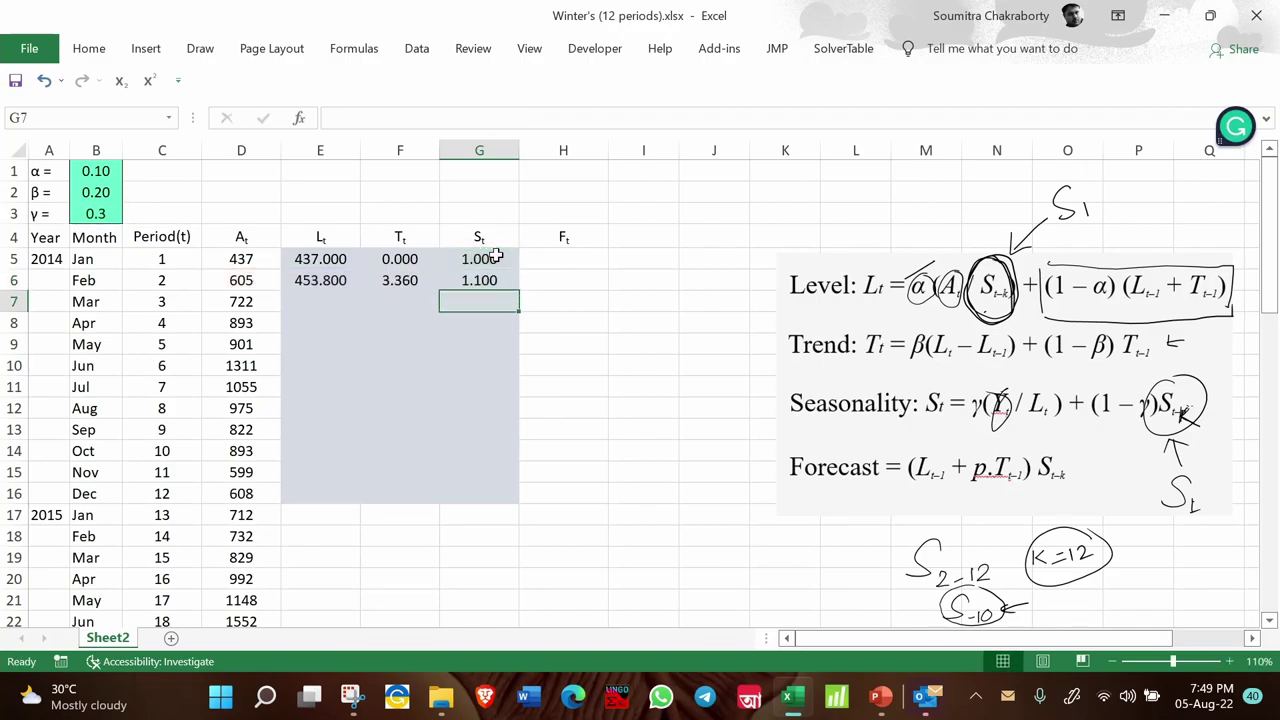
pyautogui.moveTo(341, 285); pyautogui.dragTo(510, 503)
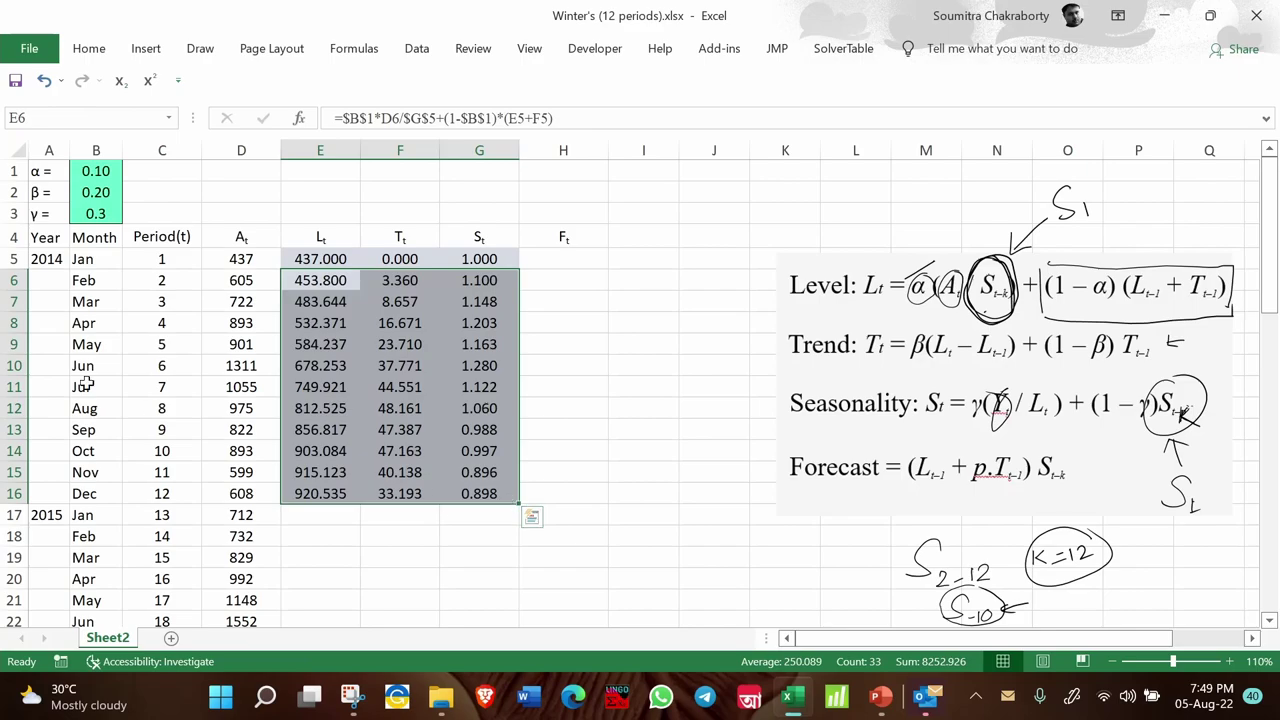
# Step: Fill the level formula from E16 down into E17 for January 2015 and open it with the $G$5 reference selected
pyautogui.click(292, 510)
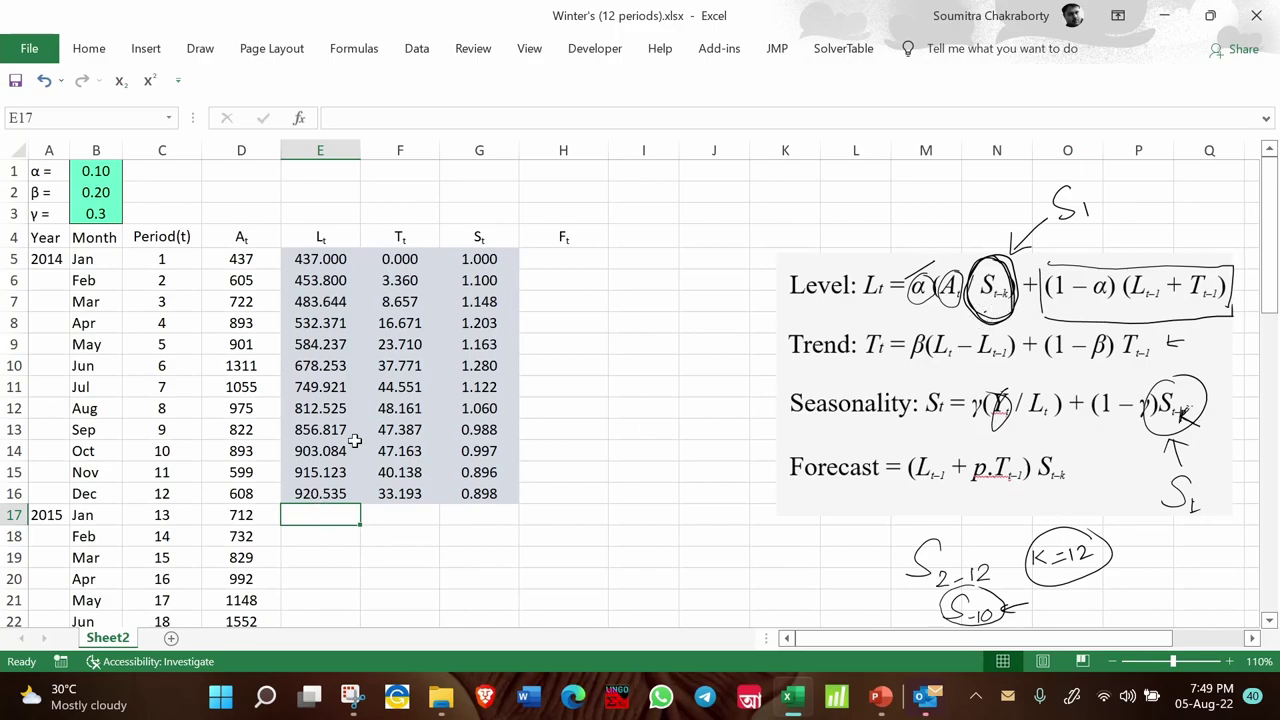
pyautogui.click(345, 492)
pyautogui.moveTo(360, 503); pyautogui.dragTo(362, 527)
pyautogui.doubleClick(320, 514)
pyautogui.moveTo(204, 514); pyautogui.dragTo(238, 514)
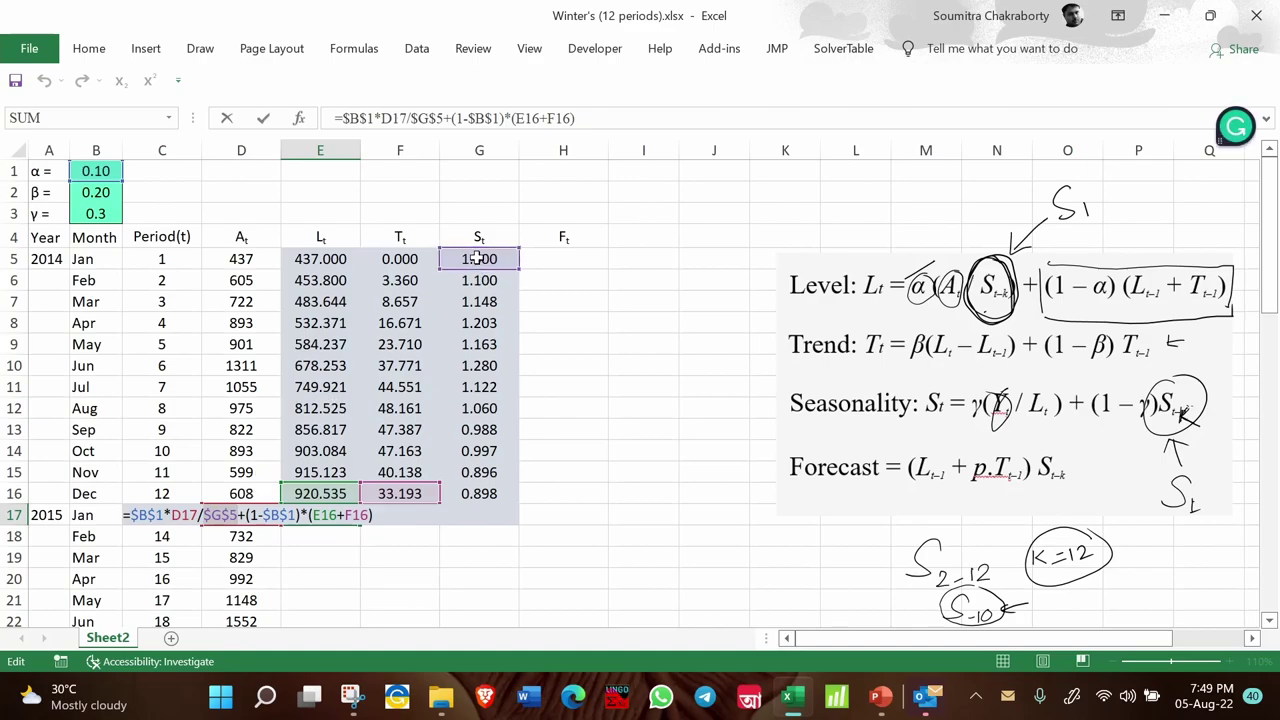
# Step: Handwrite 13 beside row 17, with S subscript t-k below it pointing to S13-12 and an arrow down to S1
pyautogui.click(1003, 291)
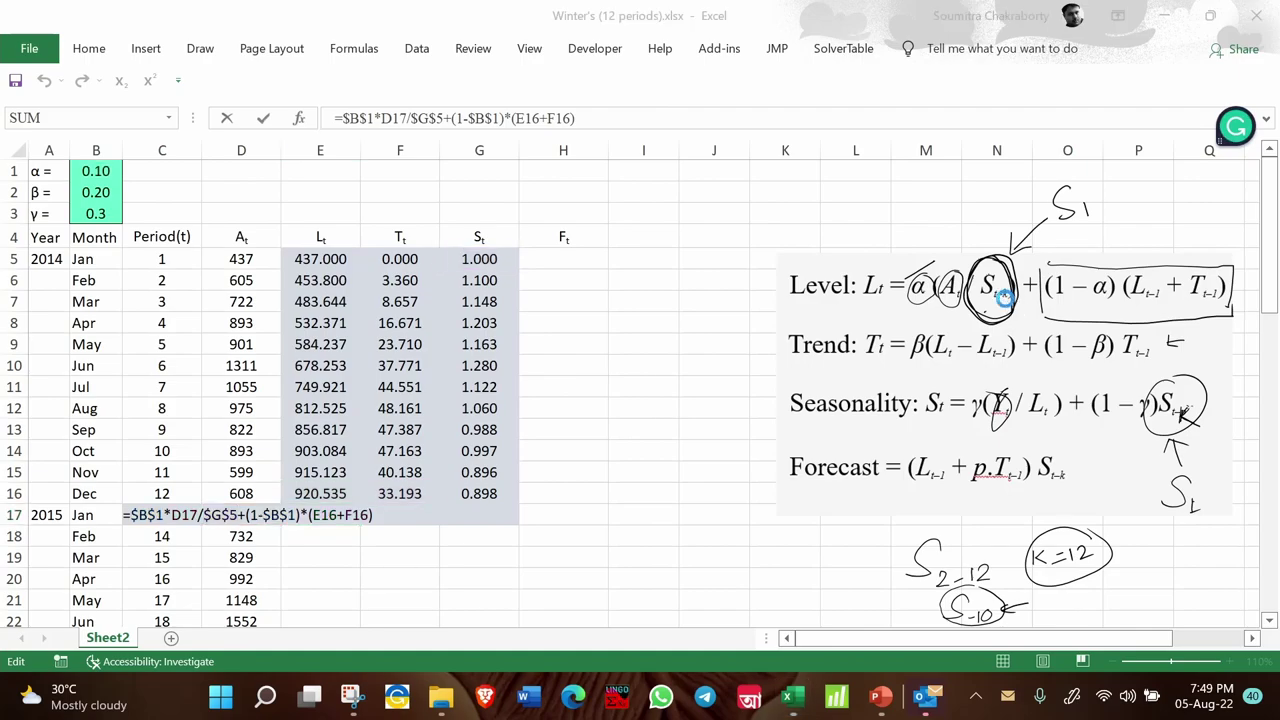
pyautogui.click(1003, 291)
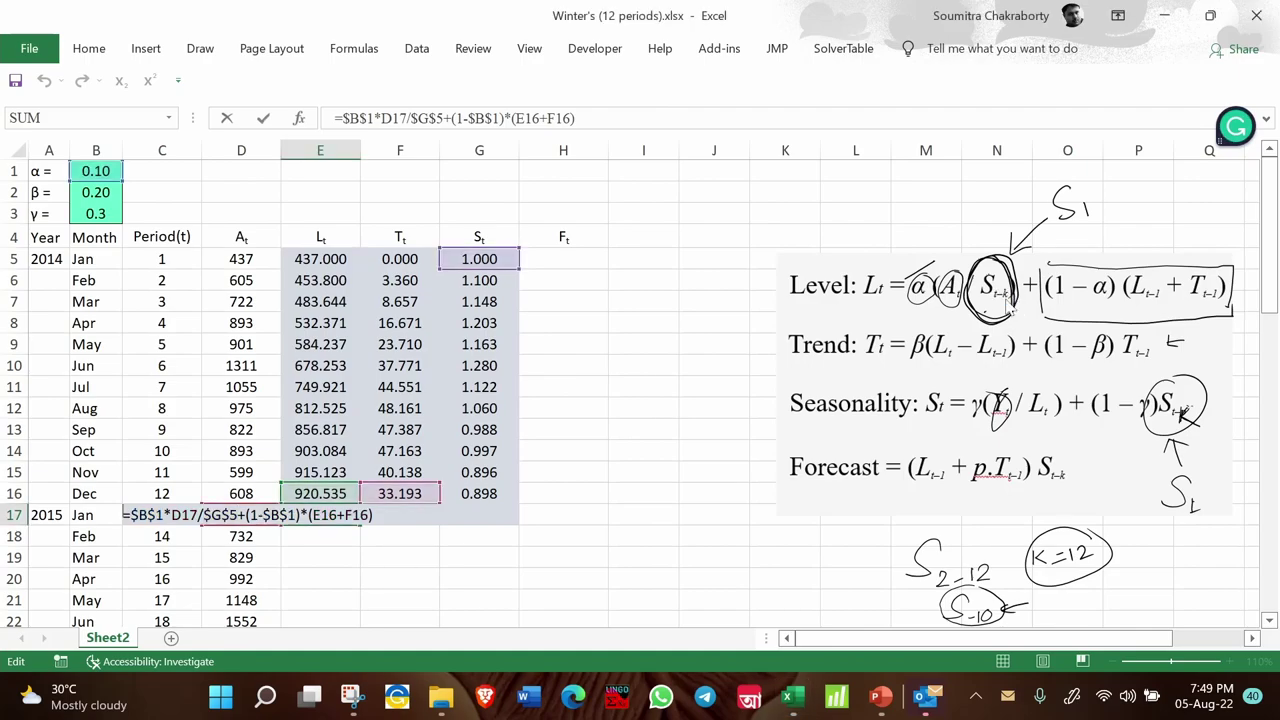
pyautogui.moveTo(641, 505)
pyautogui.mouseDown()
pyautogui.moveTo(621, 588)
pyautogui.moveTo(652, 592)
pyautogui.mouseUp()
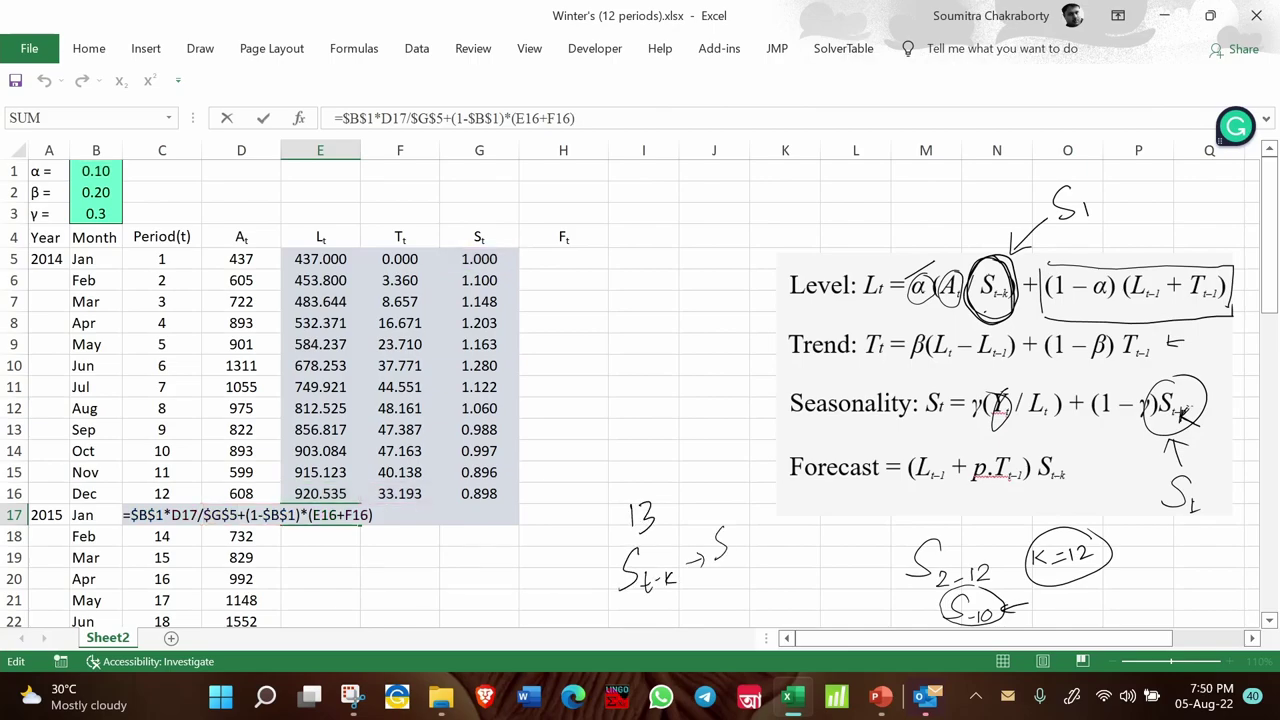
pyautogui.moveTo(755, 542); pyautogui.dragTo(757, 549)
pyautogui.moveTo(764, 594); pyautogui.dragTo(752, 614)
# Step: Change the $G$5 reference in the January 2015 level formula in E17 to the relative reference G5
pyautogui.press('F4')
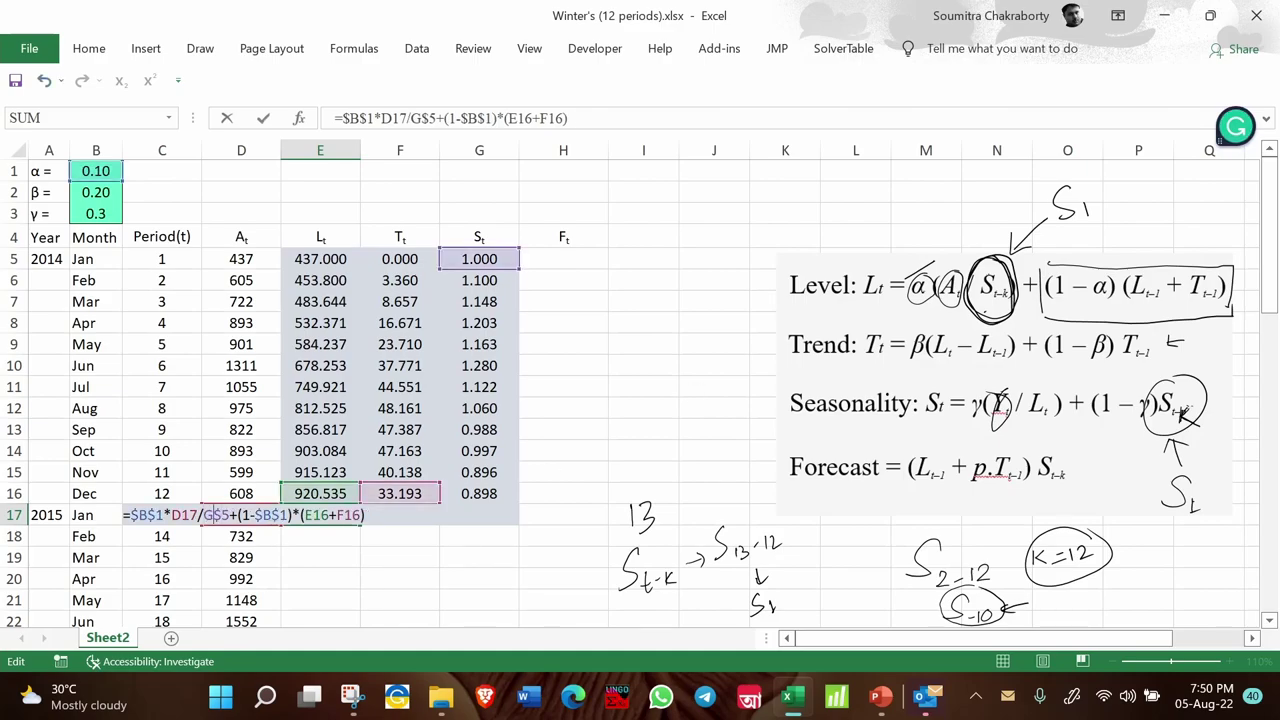
pyautogui.press('BackSpace')
pyautogui.press('Escape')
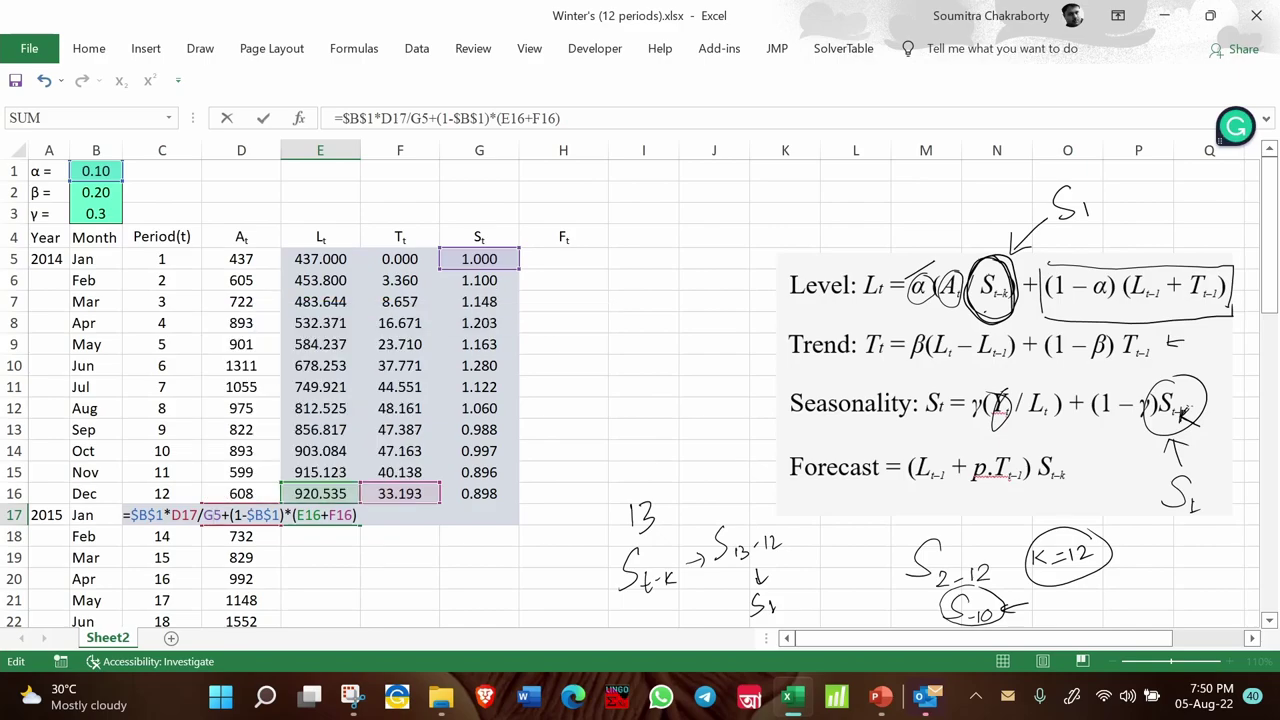
pyautogui.press('Return')
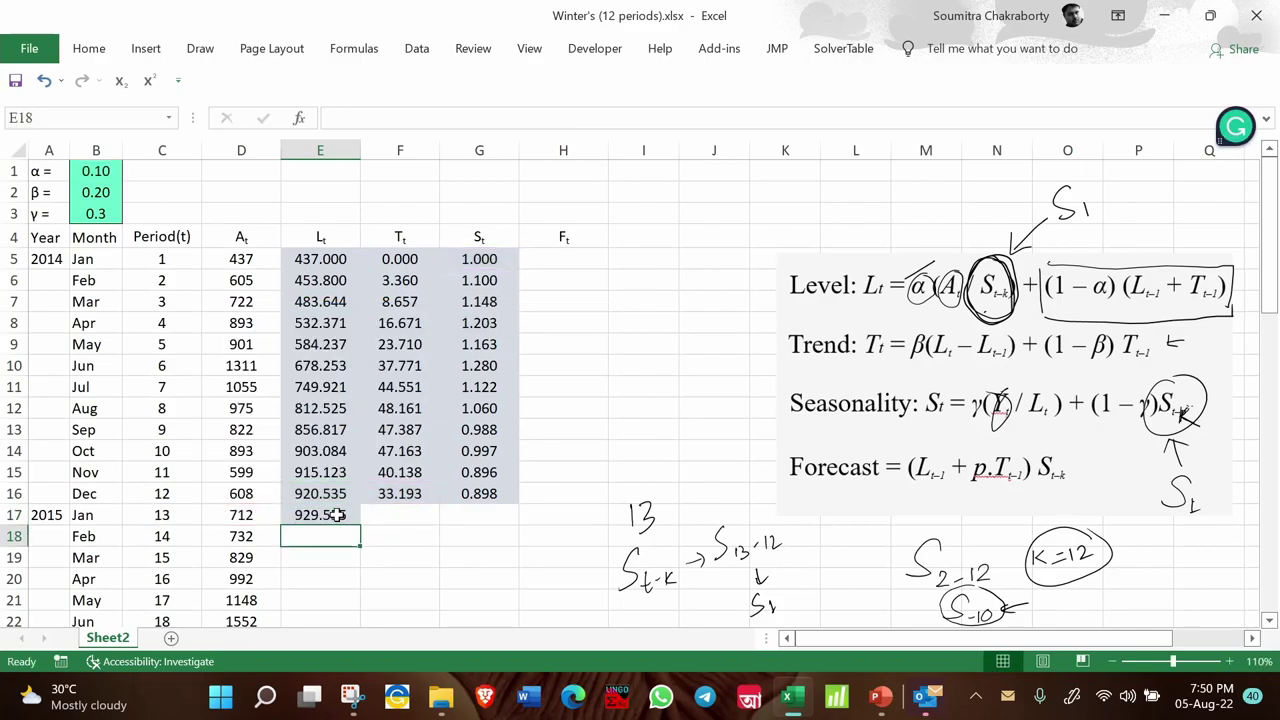
# Step: Fill the trend formula from F16 down into F17 for January 2015 and check its references
pyautogui.click(420, 495)
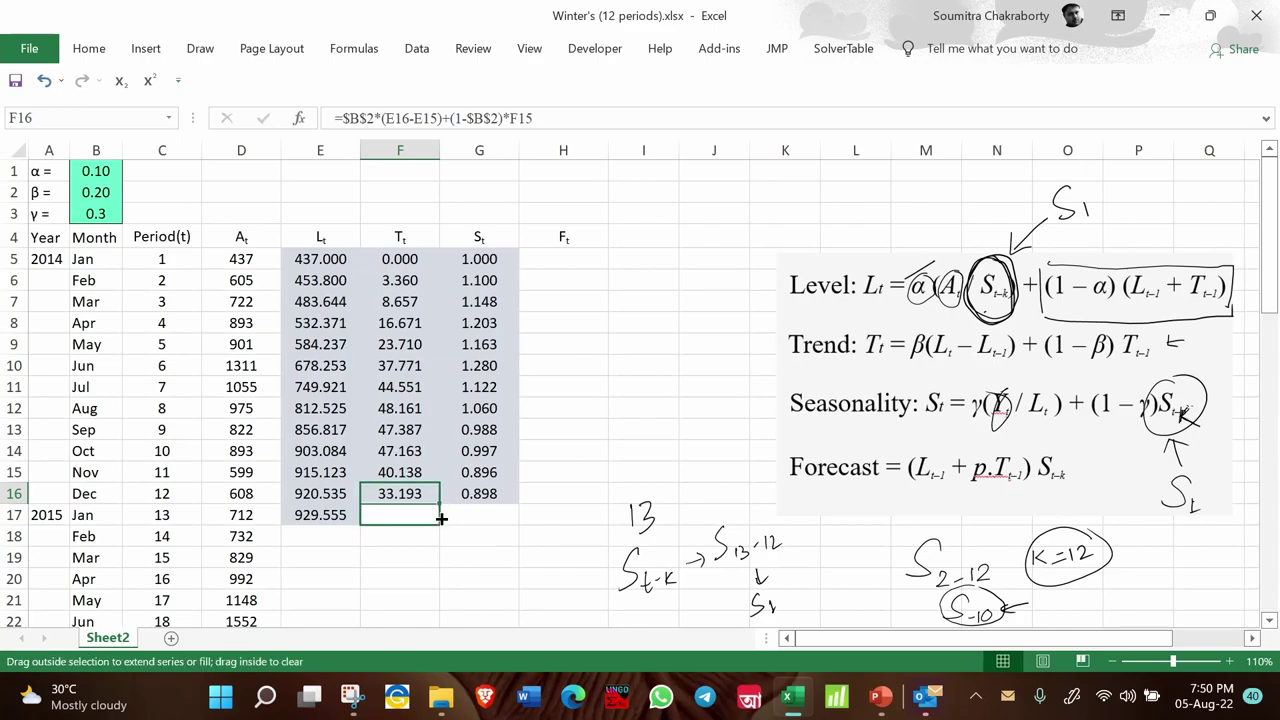
pyautogui.moveTo(441, 505); pyautogui.dragTo(441, 524)
pyautogui.doubleClick(409, 515)
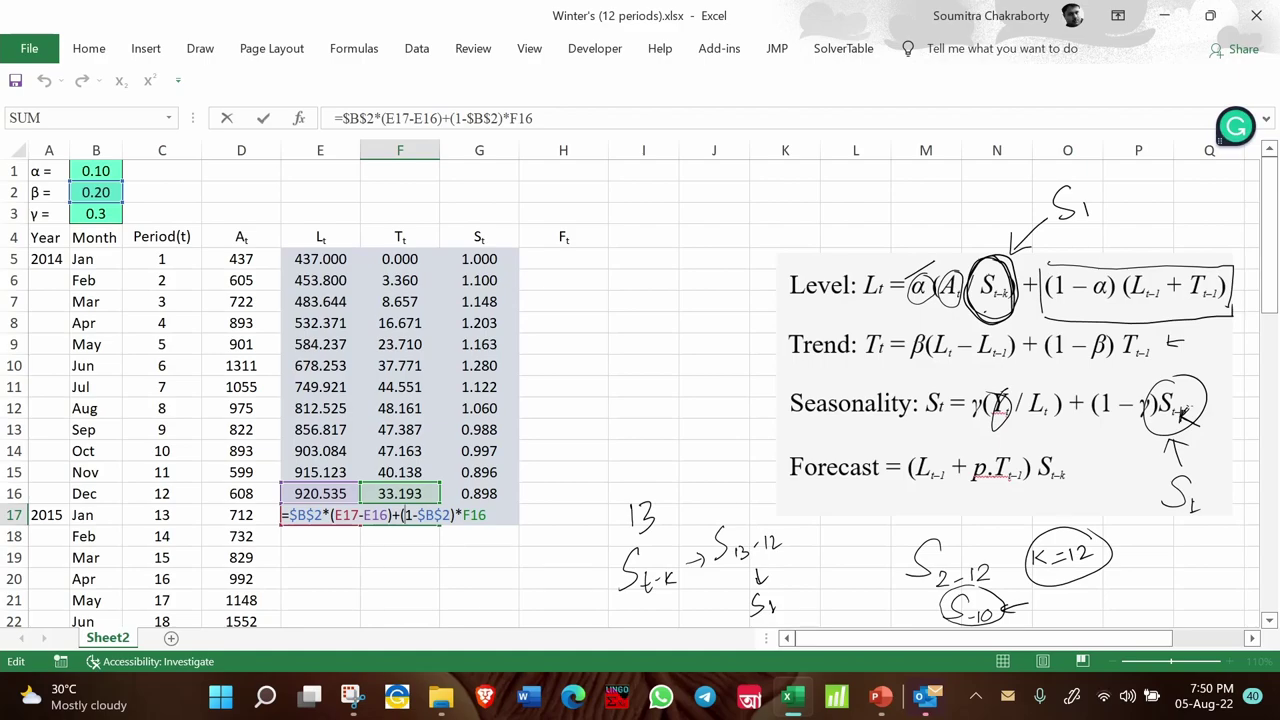
pyautogui.press('Return')
# Step: Fill the seasonality formula from G16 down into G17 and change its $G$5 reference to the relative reference G5
pyautogui.click(466, 515)
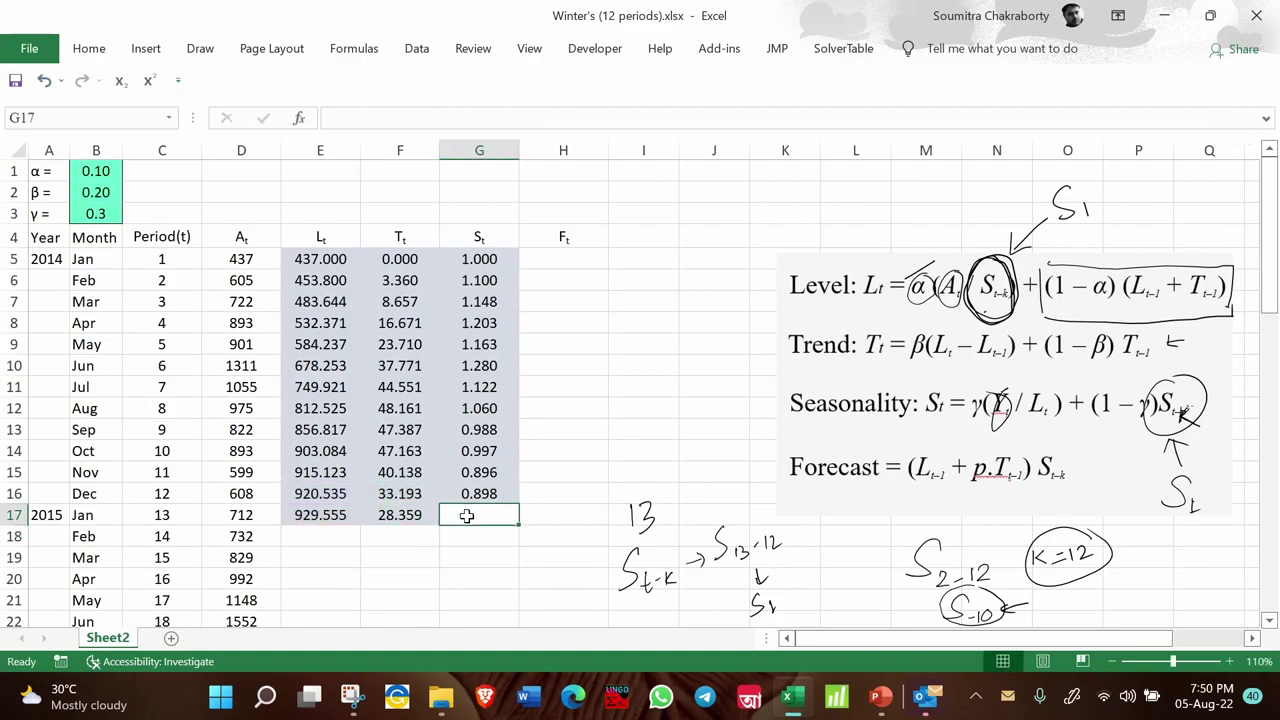
pyautogui.click(484, 493)
pyautogui.moveTo(523, 502); pyautogui.dragTo(523, 520)
pyautogui.doubleClick(490, 515)
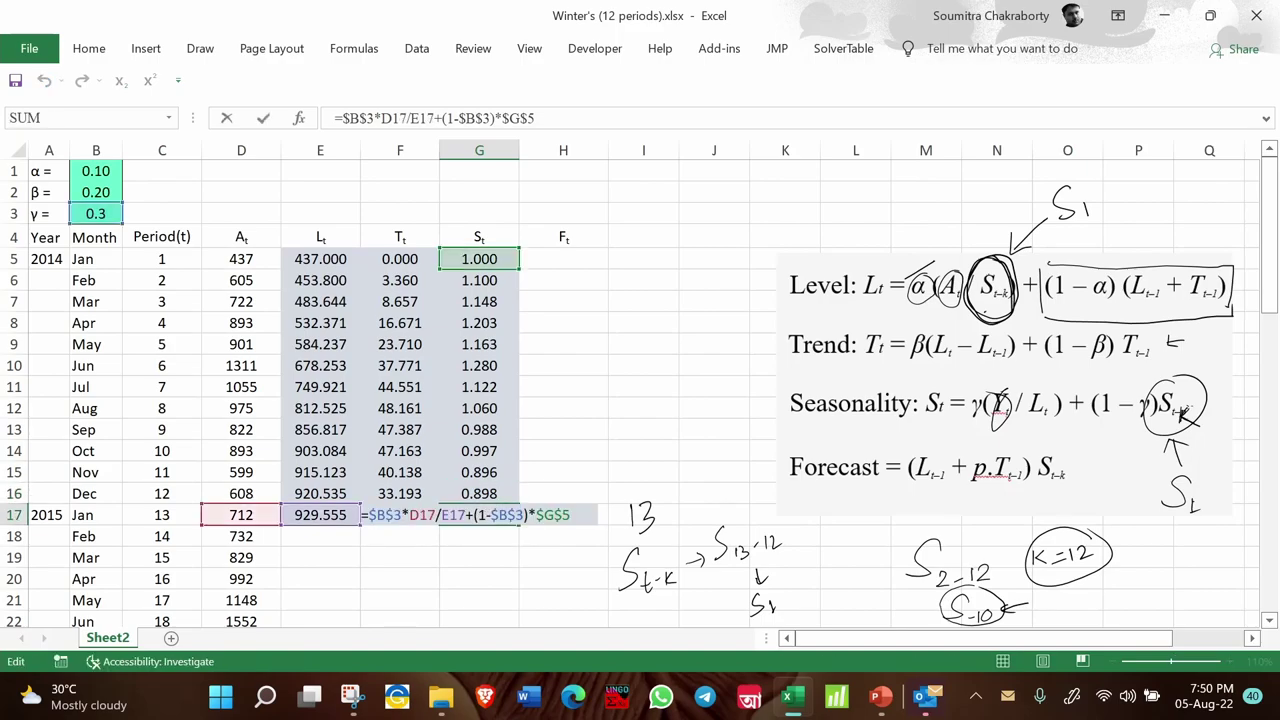
pyautogui.press('BackSpace')
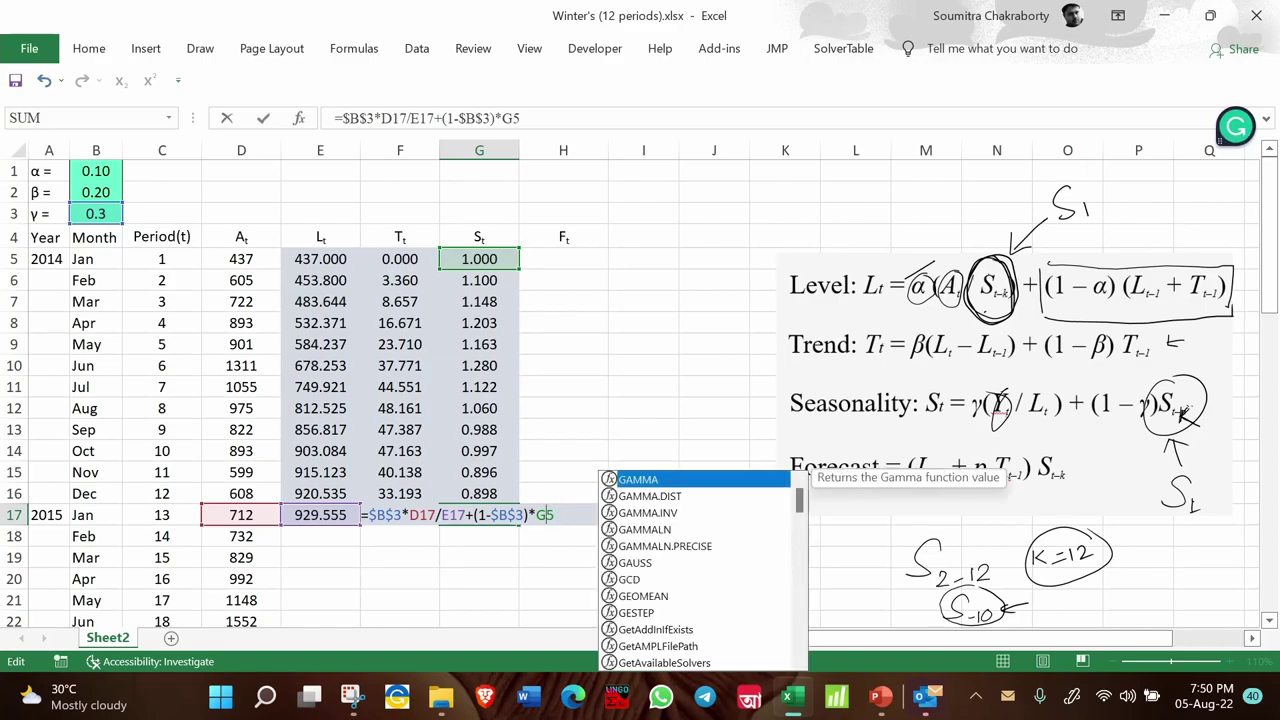
pyautogui.press('Return')
# Step: Remove the fill colour from the January 2015 level, trend and seasonality cells E17:G17
pyautogui.moveTo(297, 517); pyautogui.dragTo(478, 510)
pyautogui.click(90, 48)
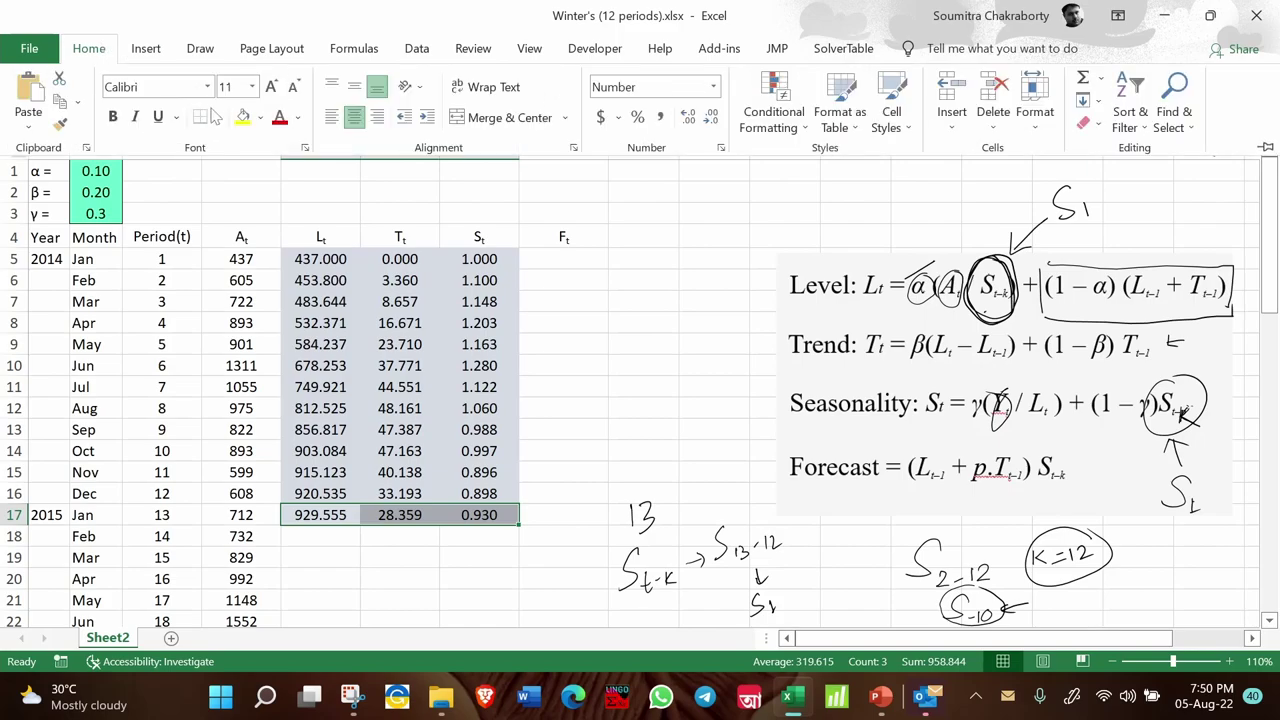
pyautogui.click(258, 120)
pyautogui.click(244, 168)
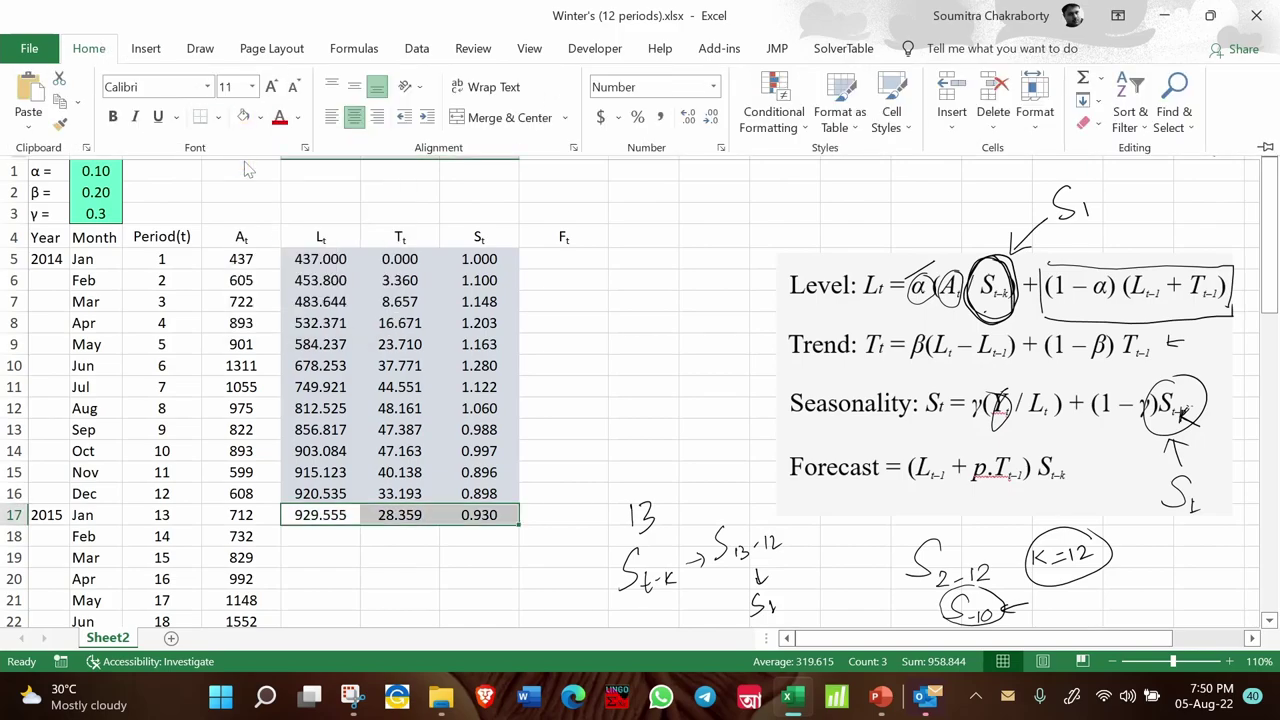
pyautogui.click(620, 320)
pyautogui.click(305, 510)
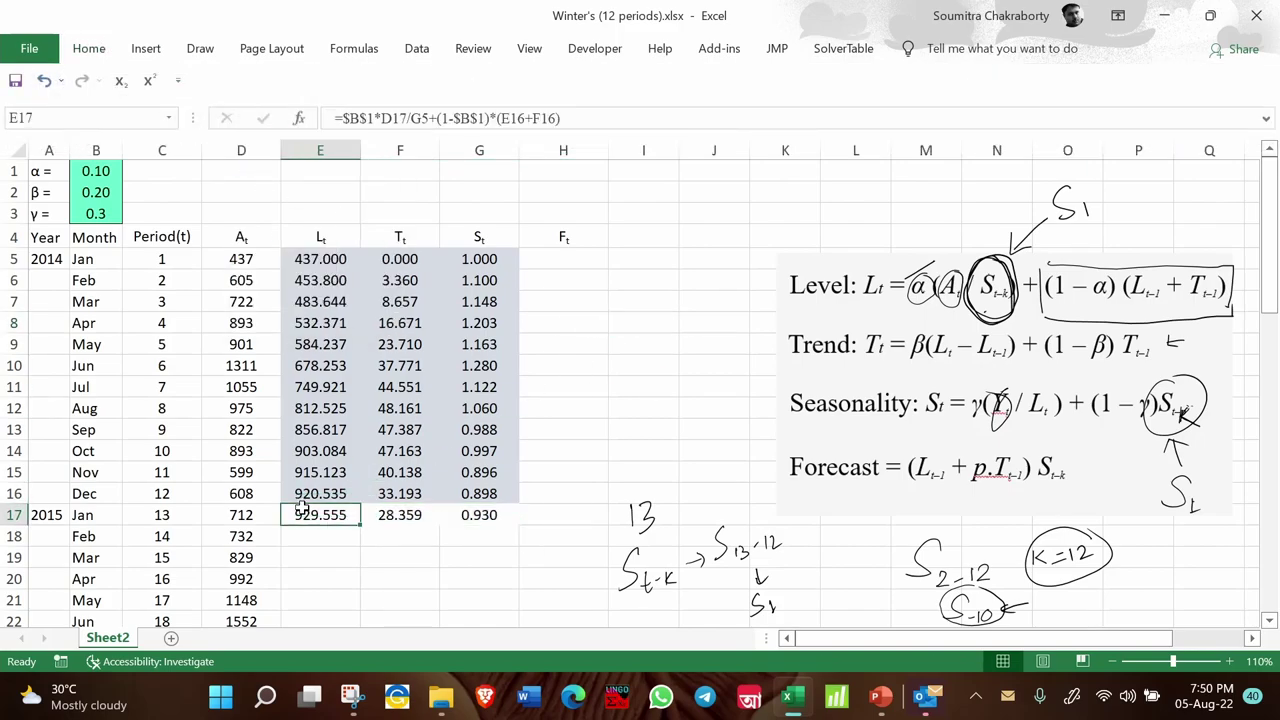
# Step: Erase the handwritten 13 from beside row 17
pyautogui.click(550, 516)
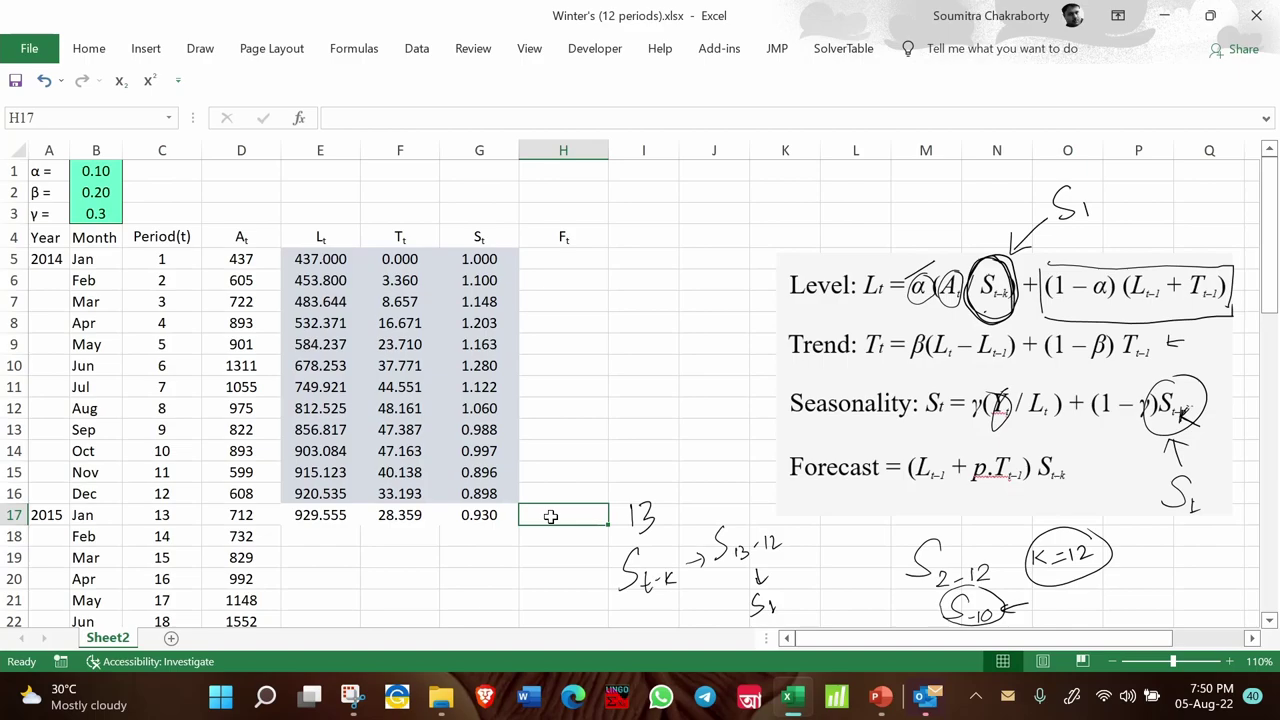
pyautogui.click(615, 515)
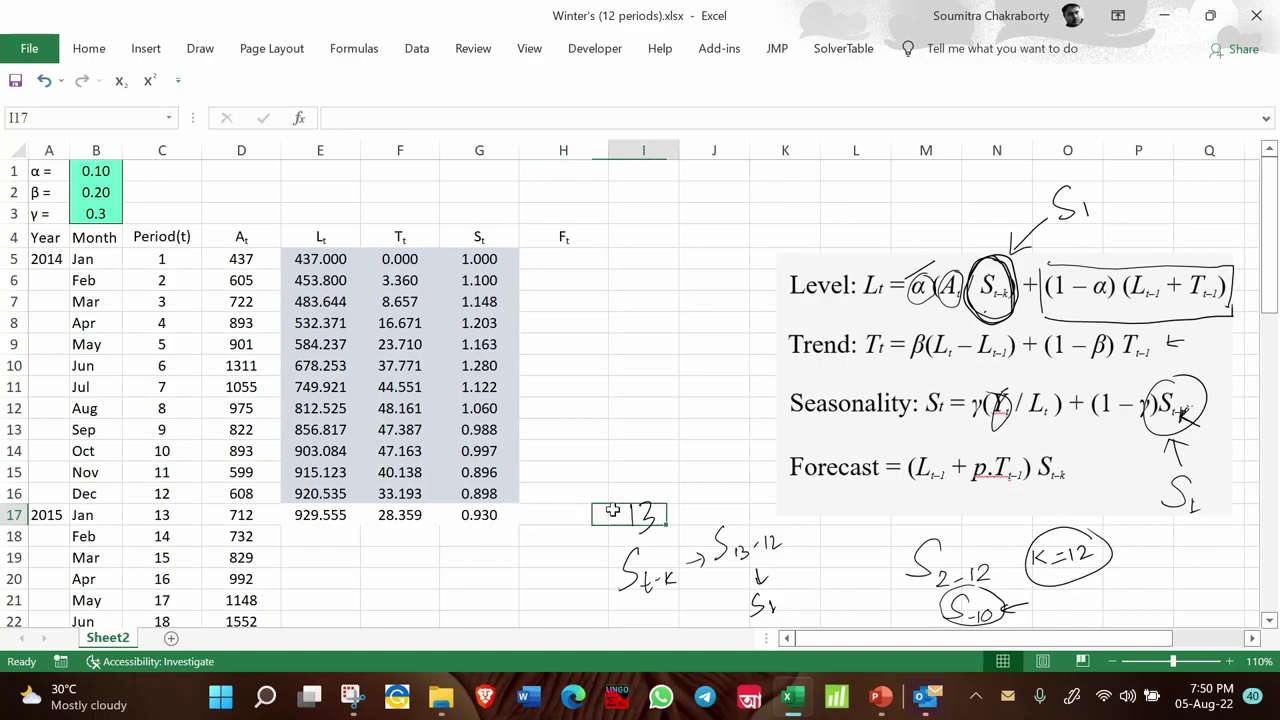
pyautogui.click(643, 515)
pyautogui.press('Delete')
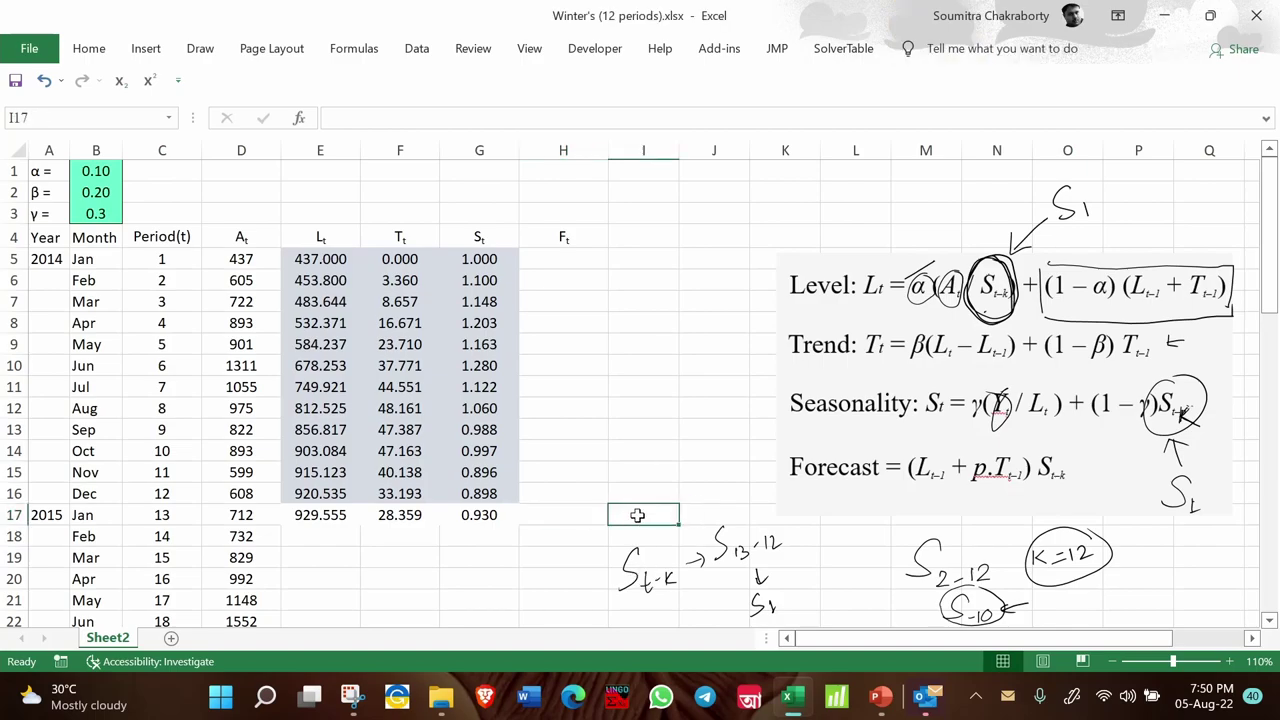
# Step: Circle S with subscript t-k in the Forecast equation and underline the word Forecast
pyautogui.click(552, 517)
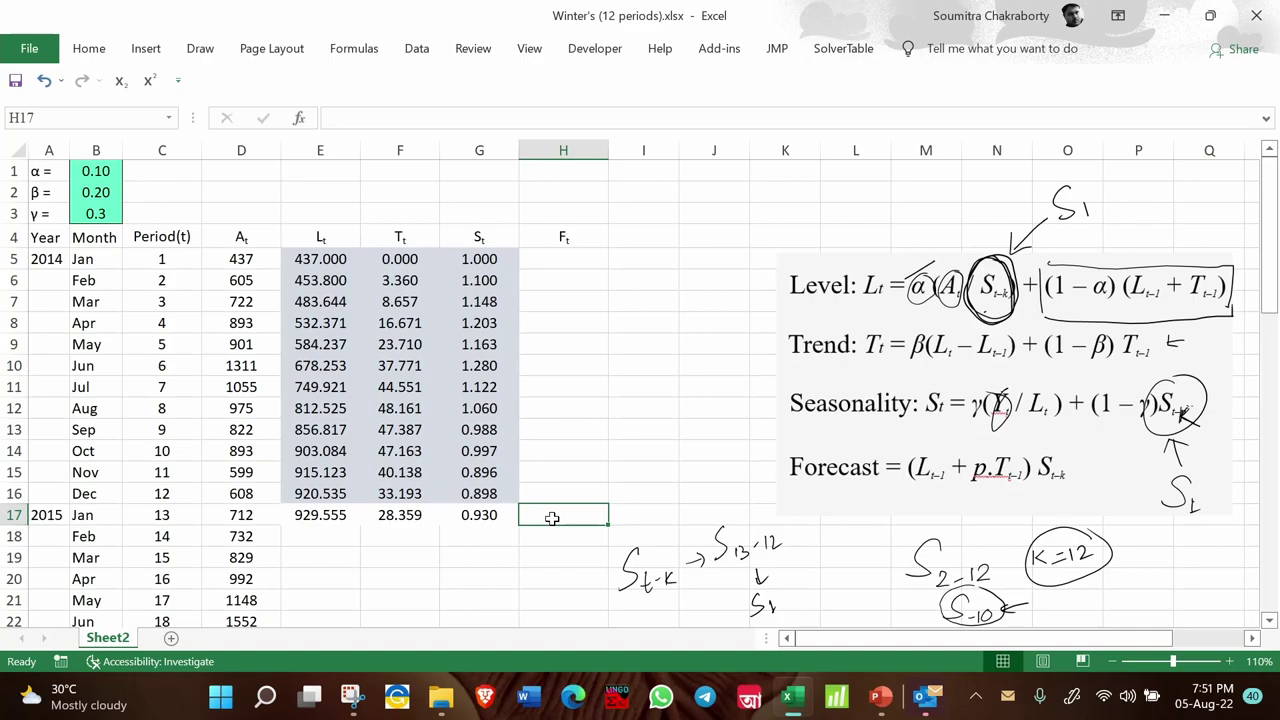
pyautogui.moveTo(1034, 488)
pyautogui.mouseDown()
pyautogui.moveTo(1084, 478)
pyautogui.moveTo(1034, 444)
pyautogui.mouseUp()
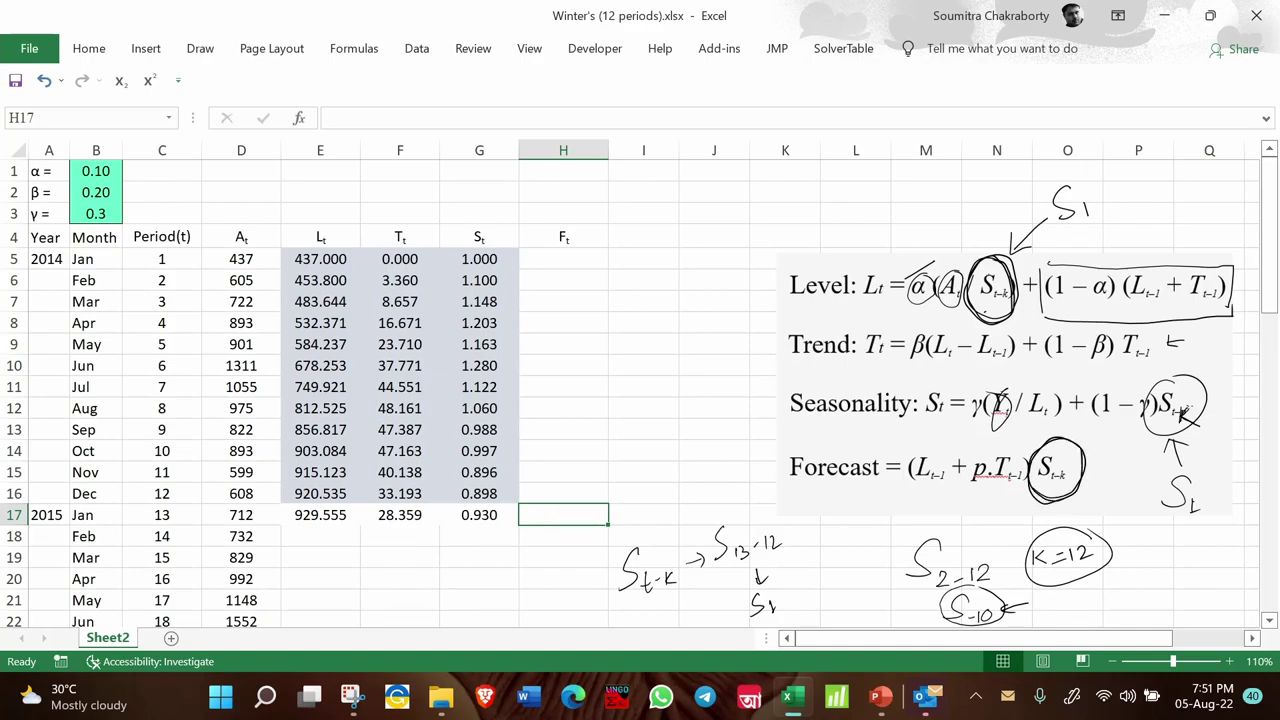
pyautogui.moveTo(822, 493); pyautogui.dragTo(857, 484)
# Step: Start the January 2015 forecast formula in H17 with =(E16+1*F16)*
pyautogui.write('=')
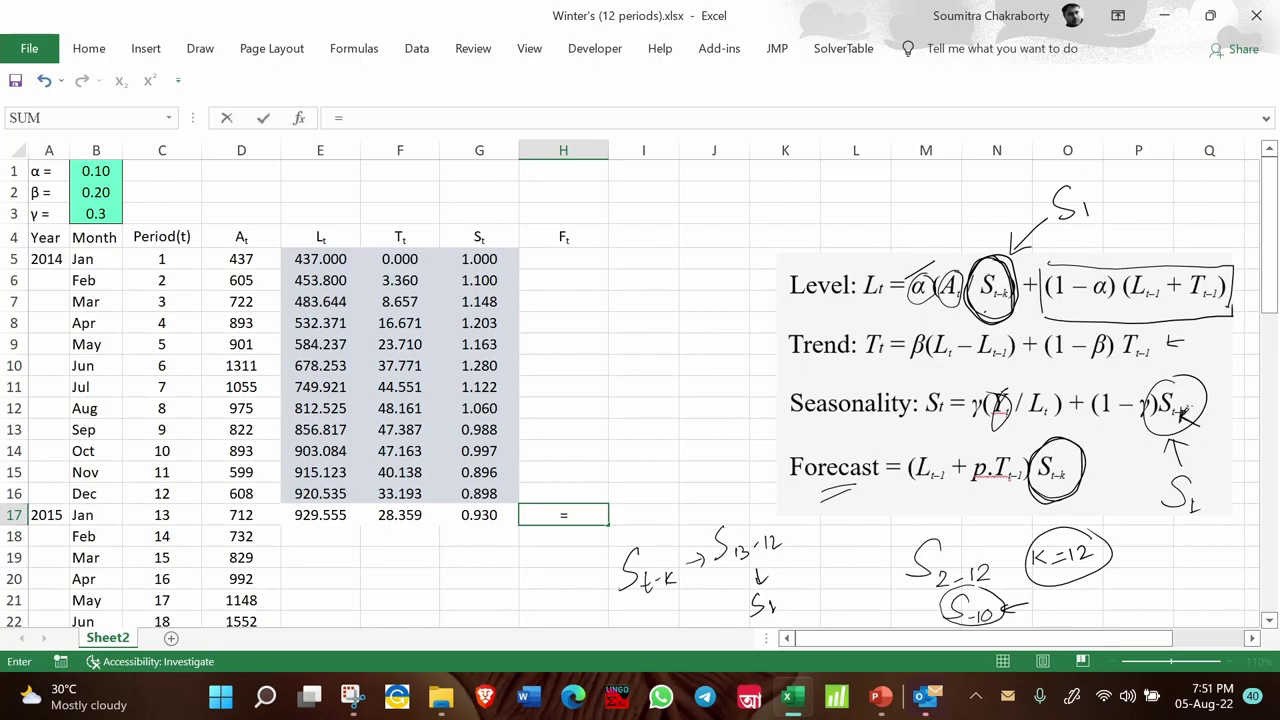
pyautogui.click(321, 500)
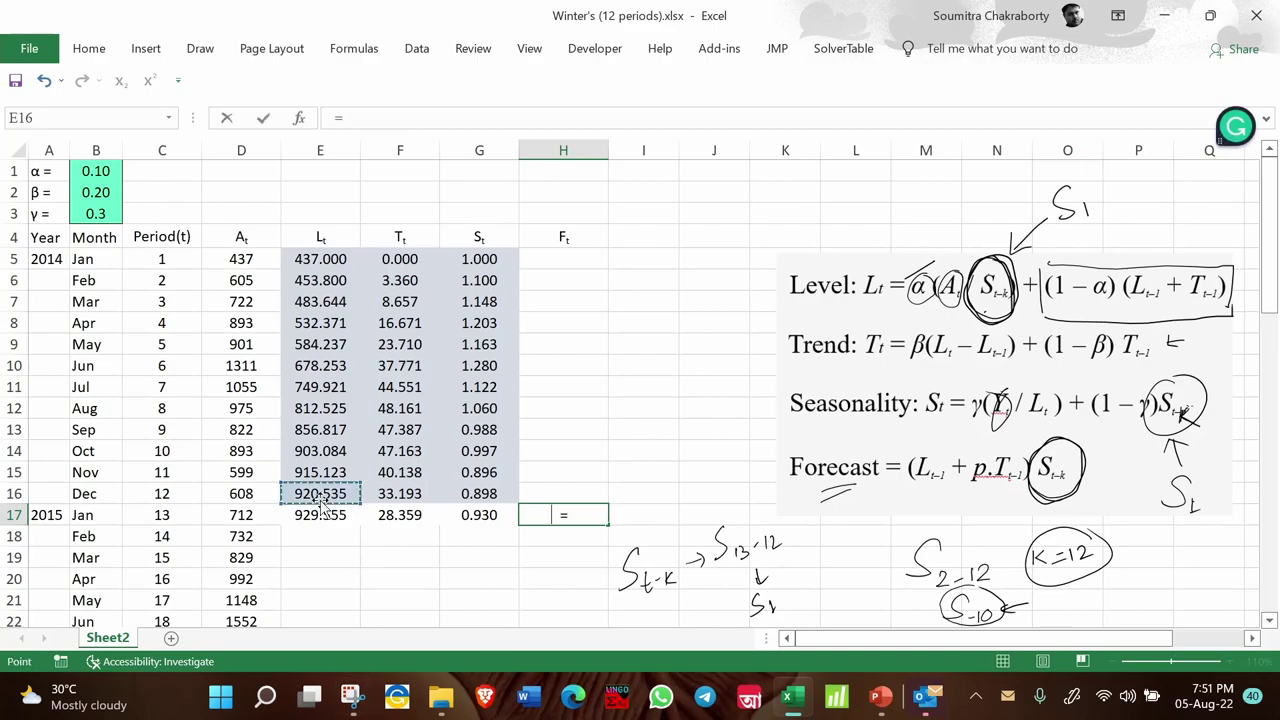
pyautogui.write('+')
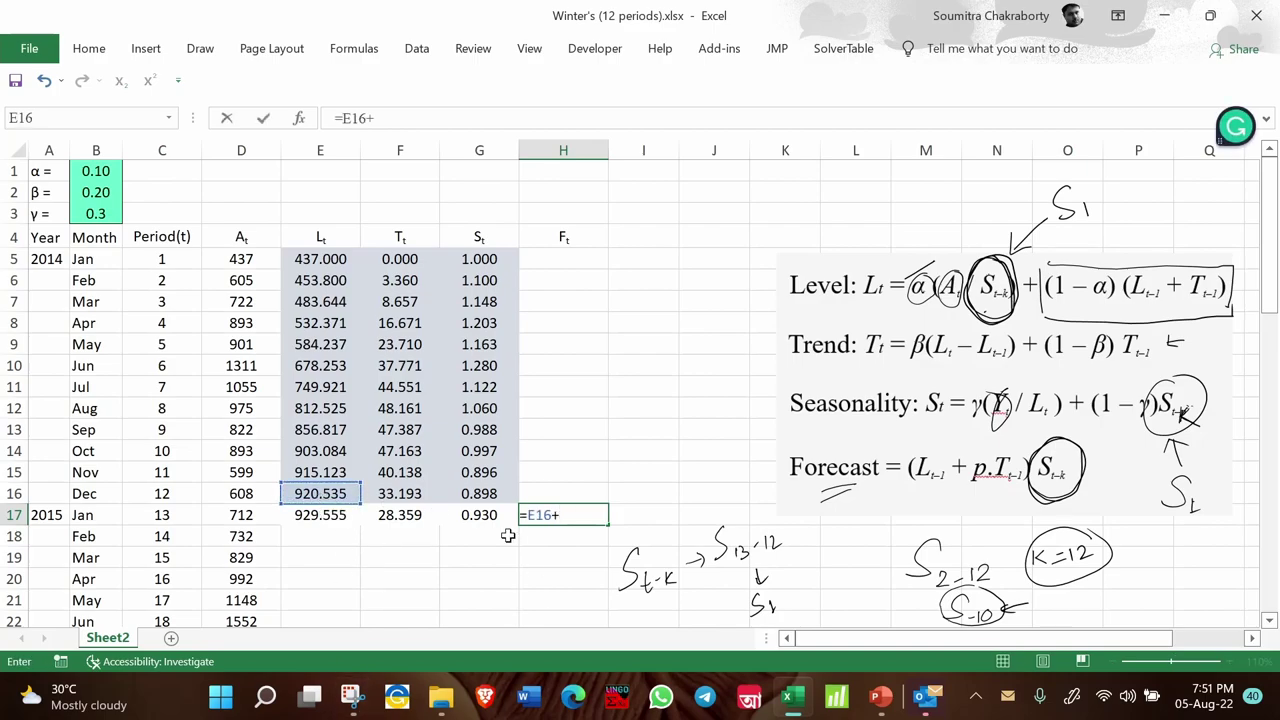
pyautogui.click(528, 514)
pyautogui.write('(')
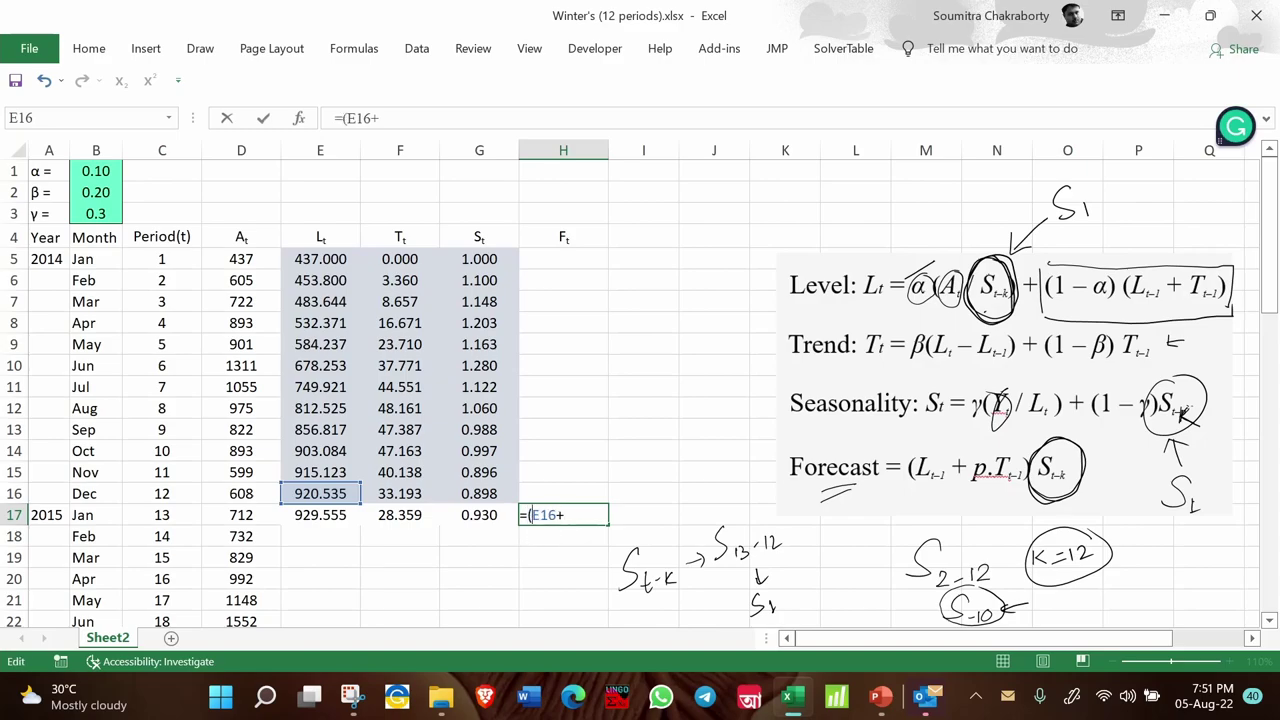
pyautogui.click(564, 514)
pyautogui.write('1*')
pyautogui.click(410, 495)
pyautogui.write(')*')
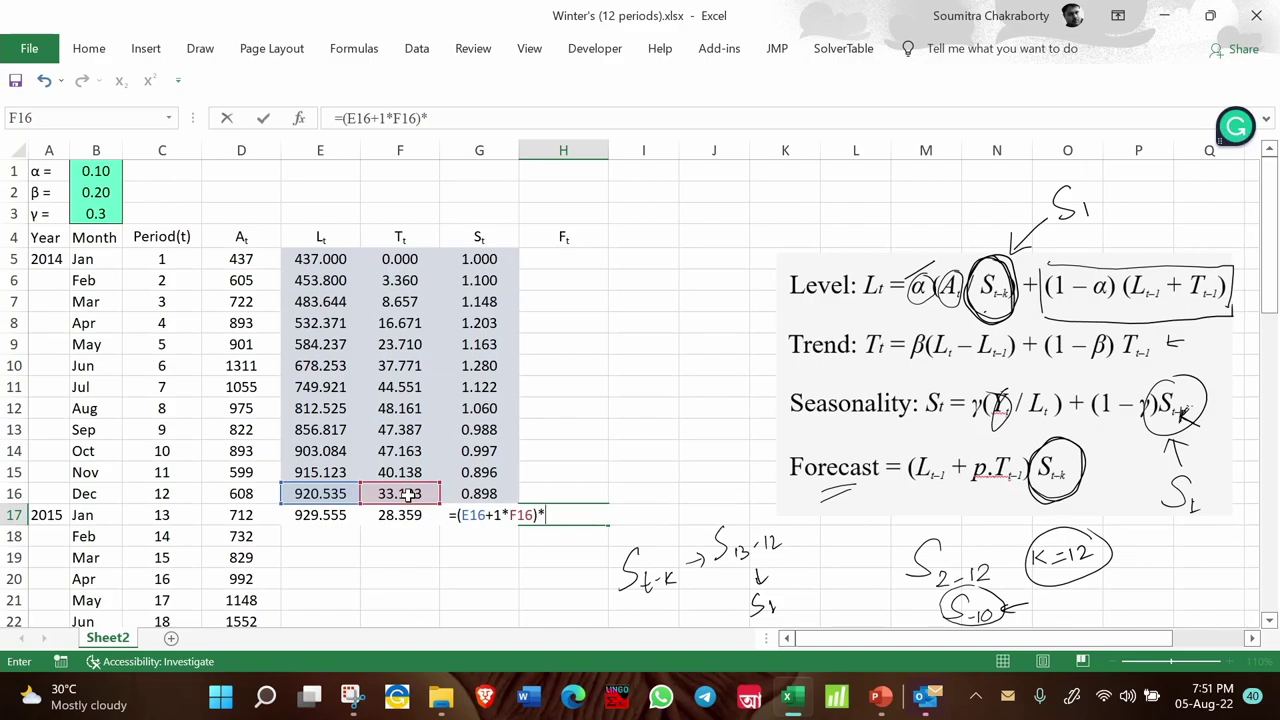
# Step: Circle the handwritten S13-12 and S1, and complete the forecast formula in H17 with the relative reference G5
pyautogui.moveTo(745, 506)
pyautogui.mouseDown()
pyautogui.moveTo(705, 560)
pyautogui.moveTo(750, 592)
pyautogui.moveTo(772, 590)
pyautogui.moveTo(770, 608)
pyautogui.mouseUp()
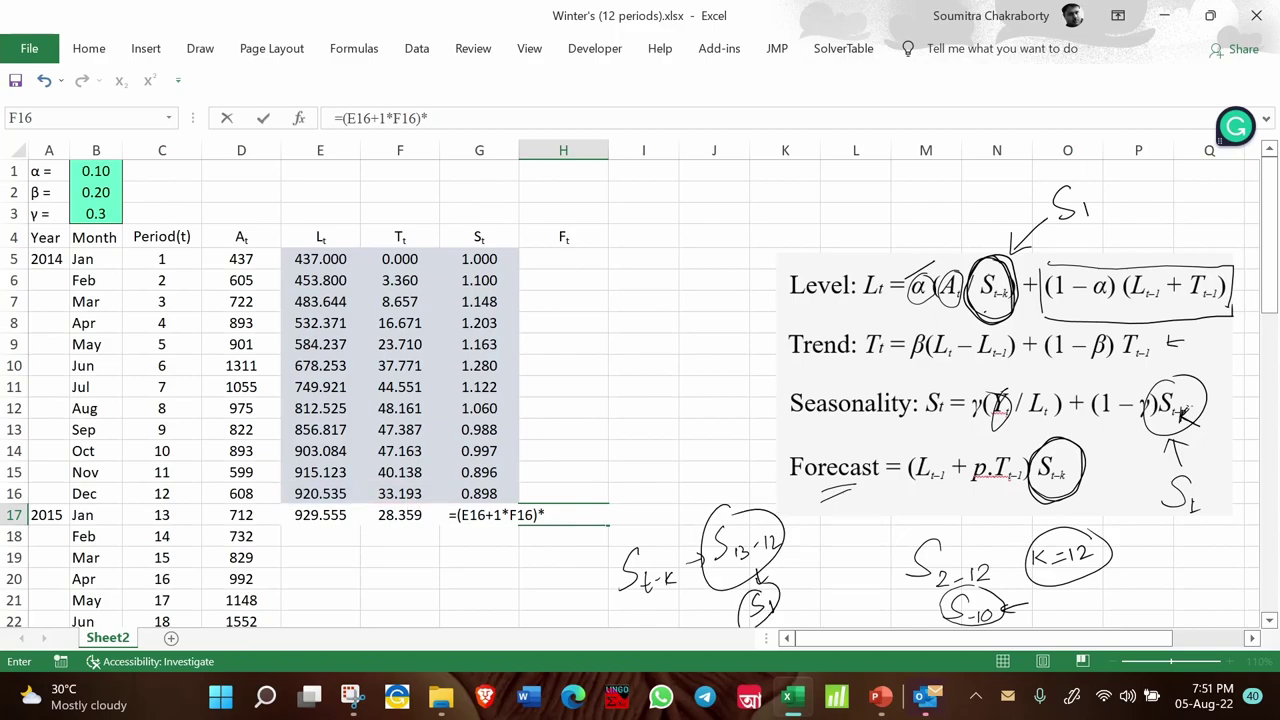
pyautogui.click(548, 514)
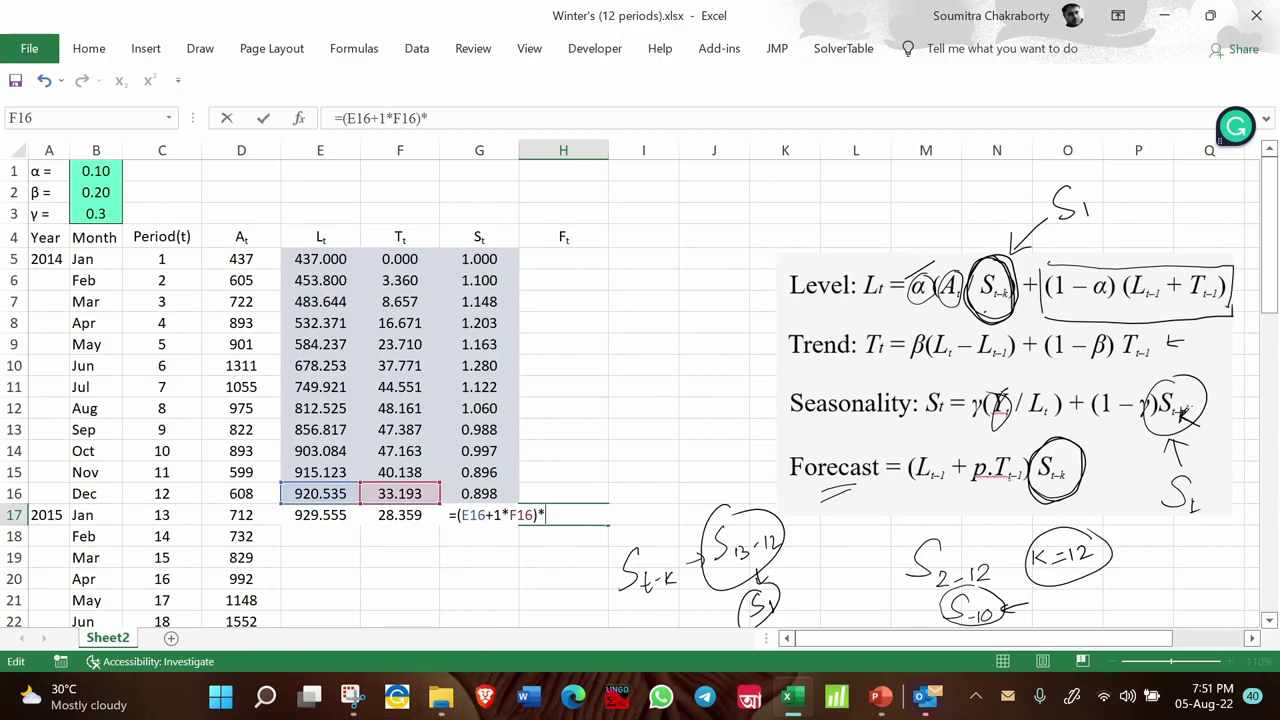
pyautogui.press('F2')
pyautogui.click(483, 258)
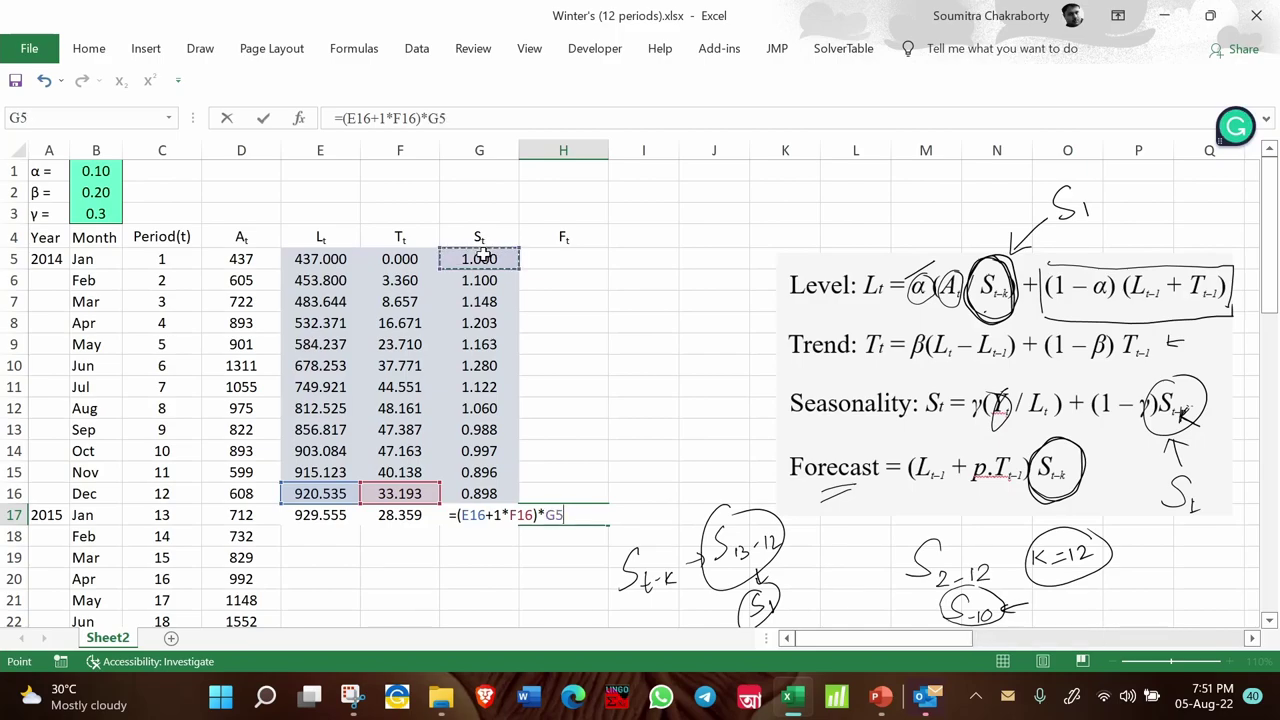
pyautogui.press('Return')
# Step: Fill E17:H17 down through October 2017 in row 50 and clear the level, trend and seasonality cells E50:G50
pyautogui.moveTo(320, 512); pyautogui.dragTo(603, 383)
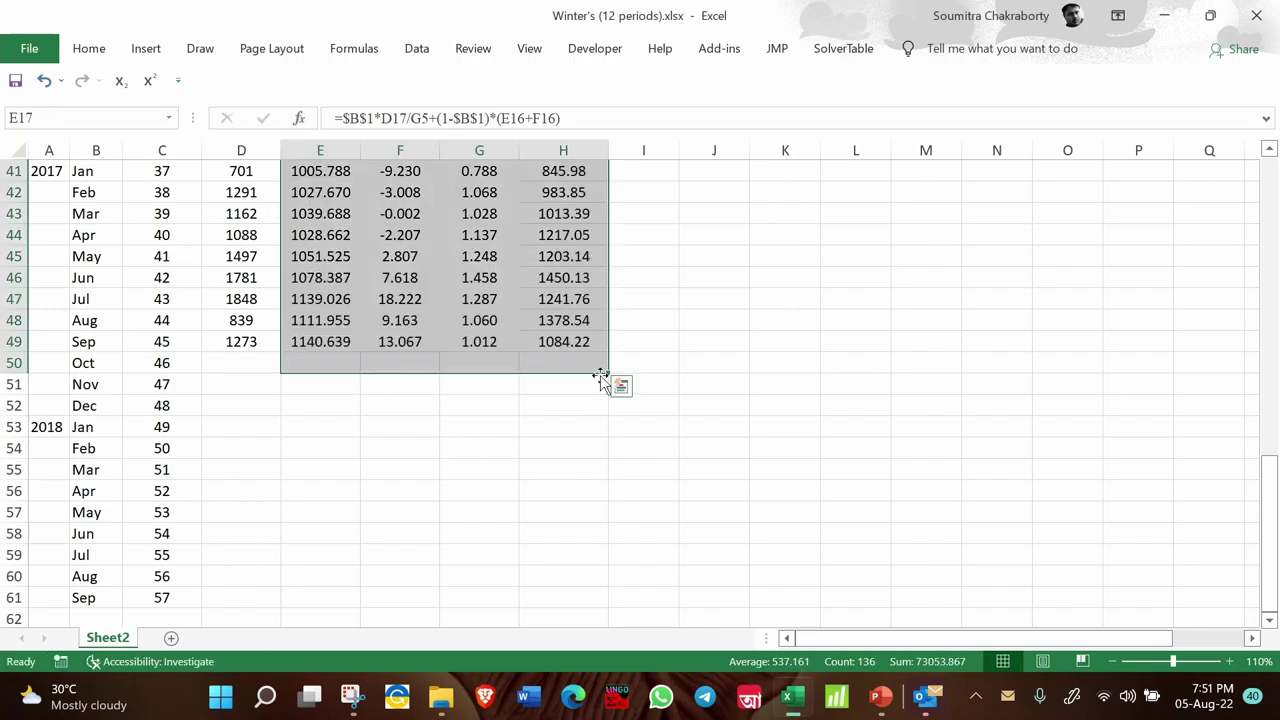
pyautogui.click(549, 363)
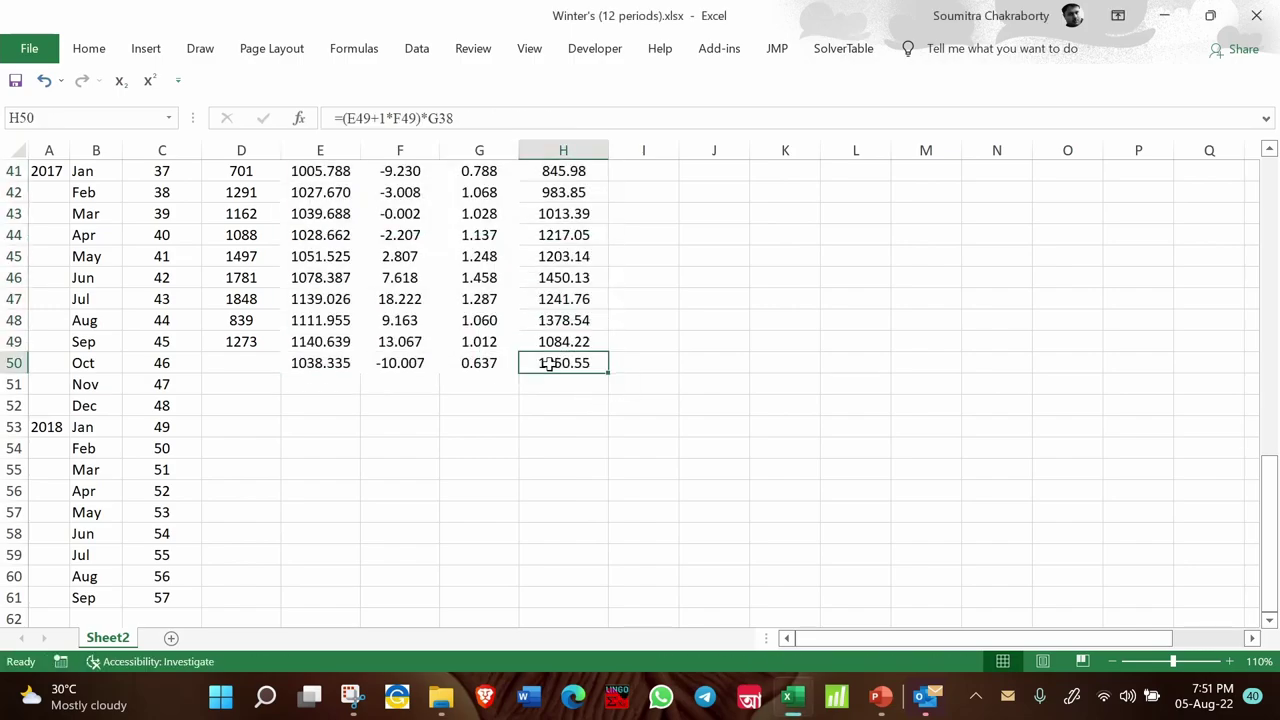
pyautogui.click(160, 360)
pyautogui.click(558, 362)
pyautogui.doubleClick(558, 362)
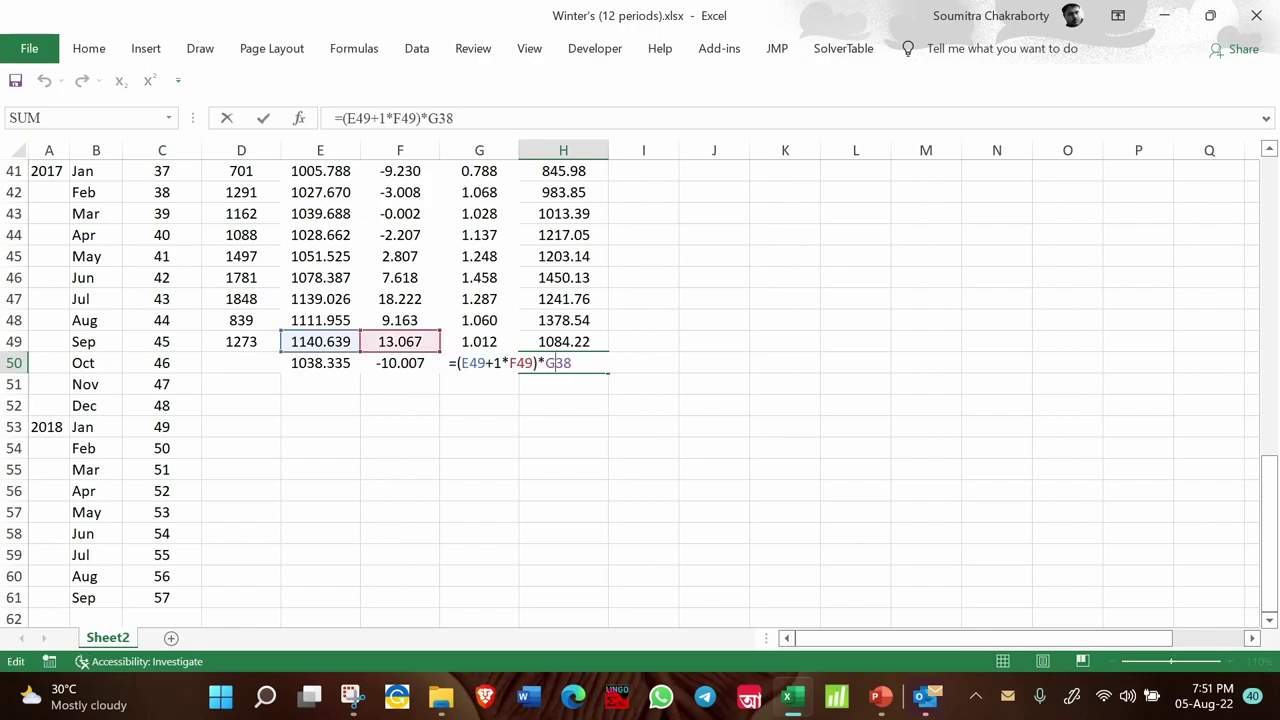
pyautogui.press('Escape')
pyautogui.moveTo(330, 364); pyautogui.dragTo(479, 360)
pyautogui.press('Delete')
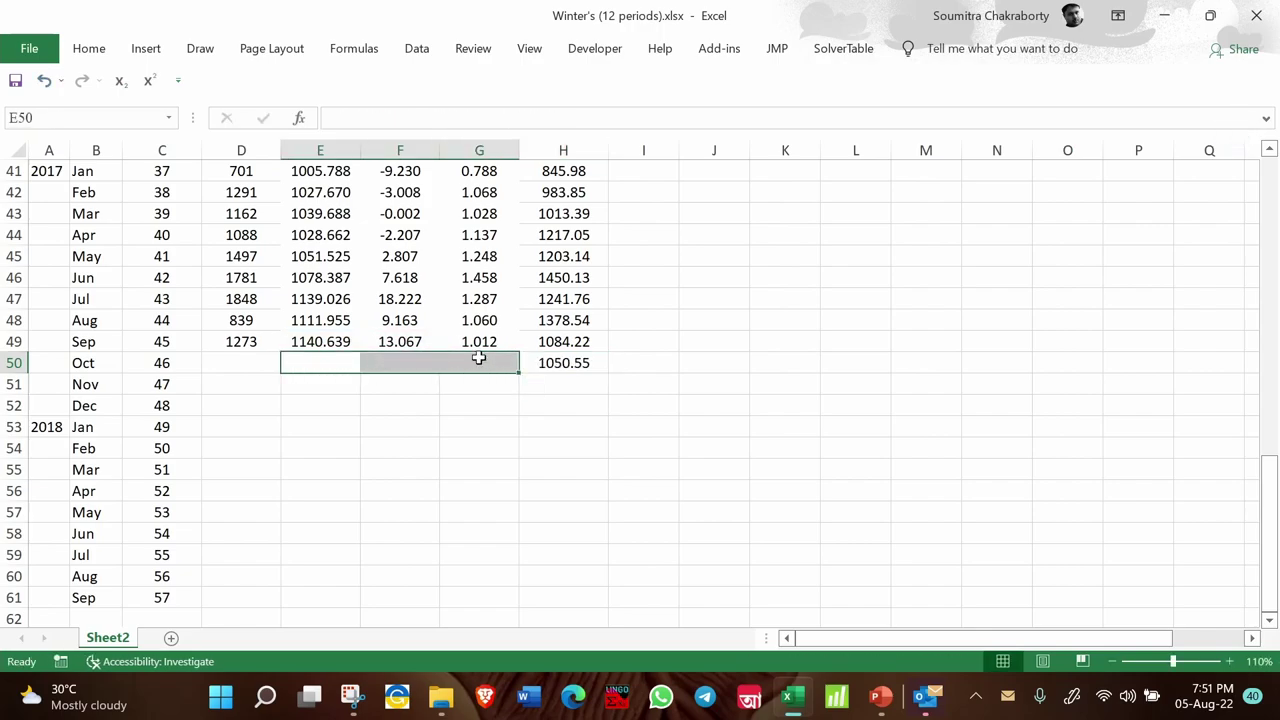
# Step: Inspect which level, trend and seasonality cells the October 2017 forecast formula in H50 refers to
pyautogui.doubleClick(538, 363)
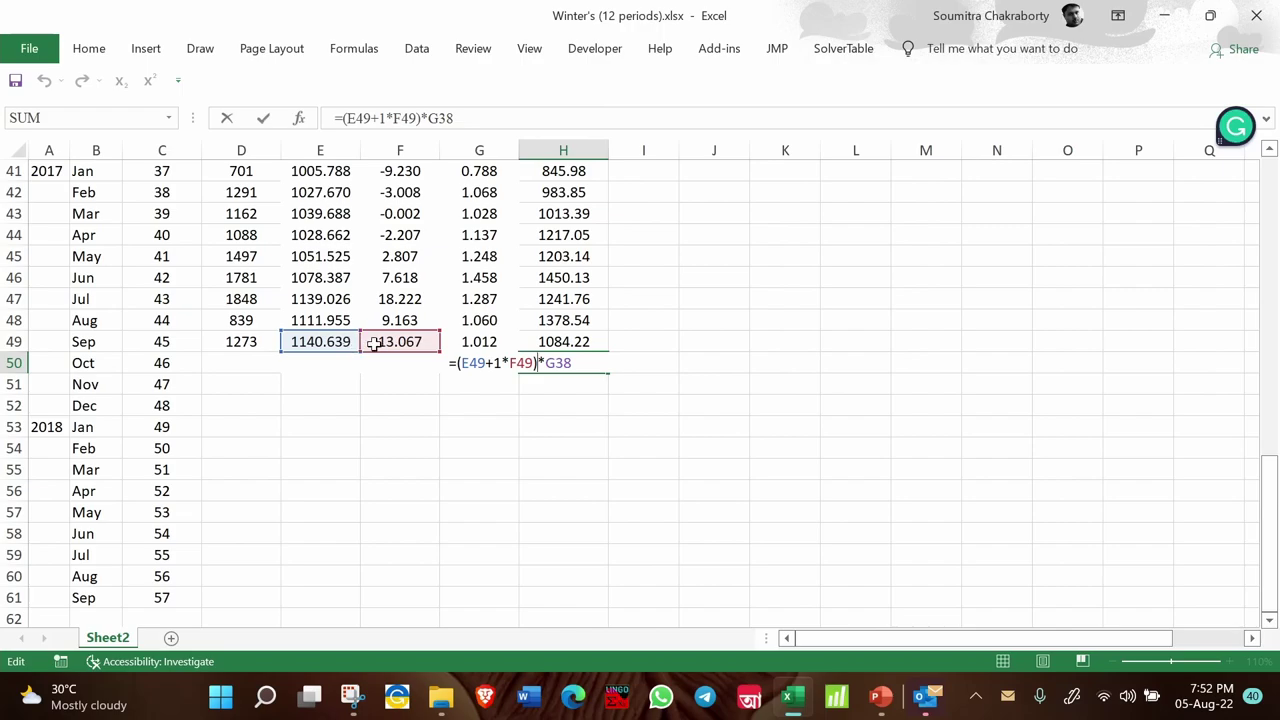
pyautogui.scroll(5, 540, 395)
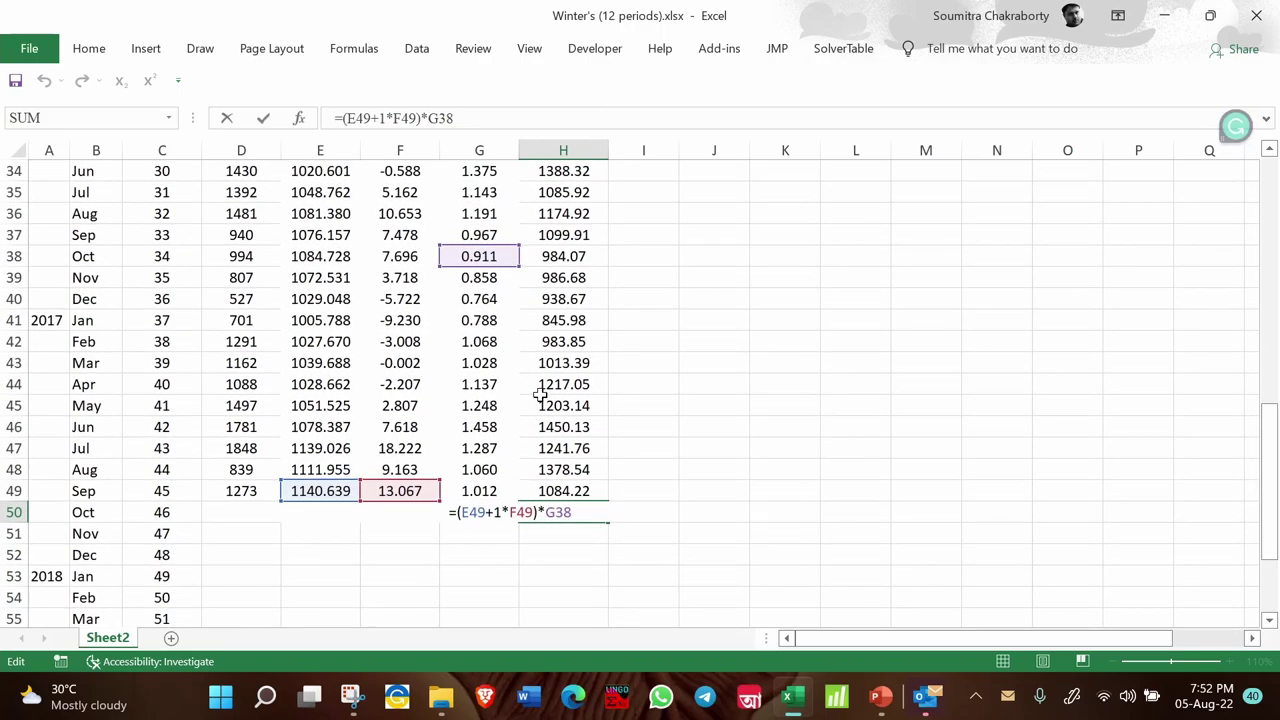
pyautogui.scroll(-2, 540, 395)
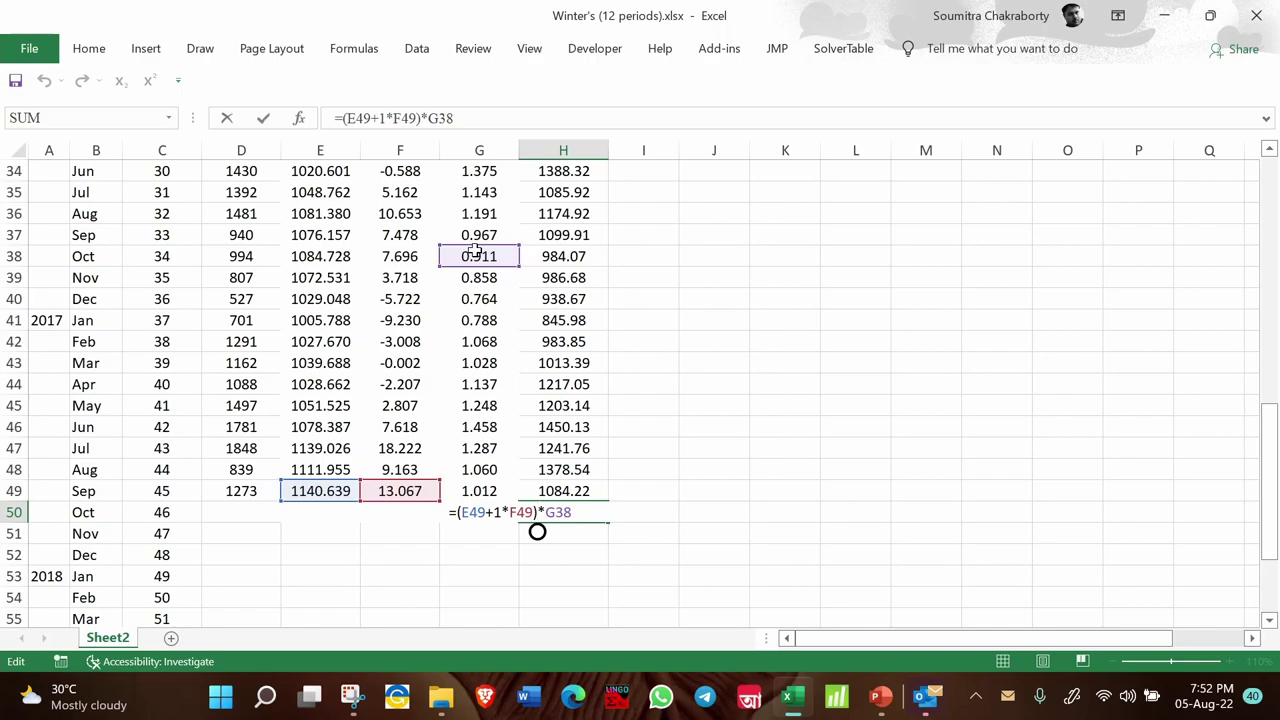
pyautogui.press('Return')
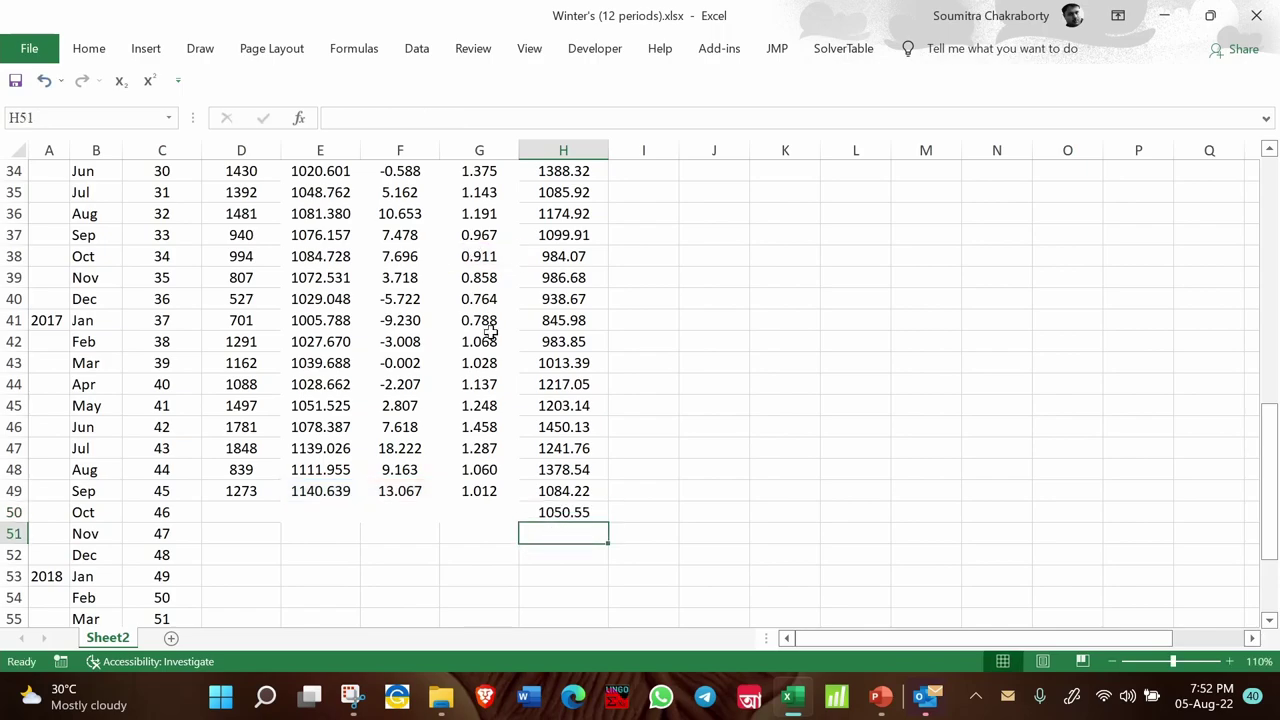
# Step: Try filling the relative forecast formula from H50 down into H51 and check its cell references
pyautogui.click(551, 512)
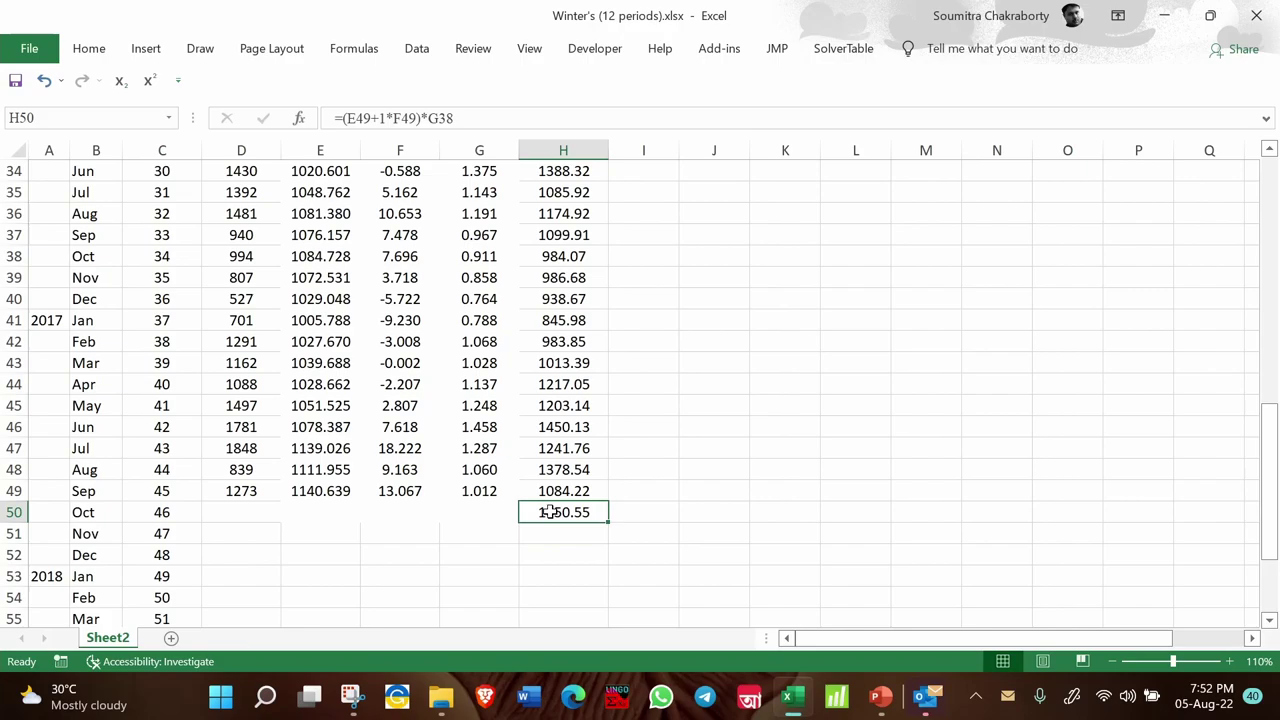
pyautogui.moveTo(607, 523); pyautogui.dragTo(606, 545)
pyautogui.doubleClick(574, 537)
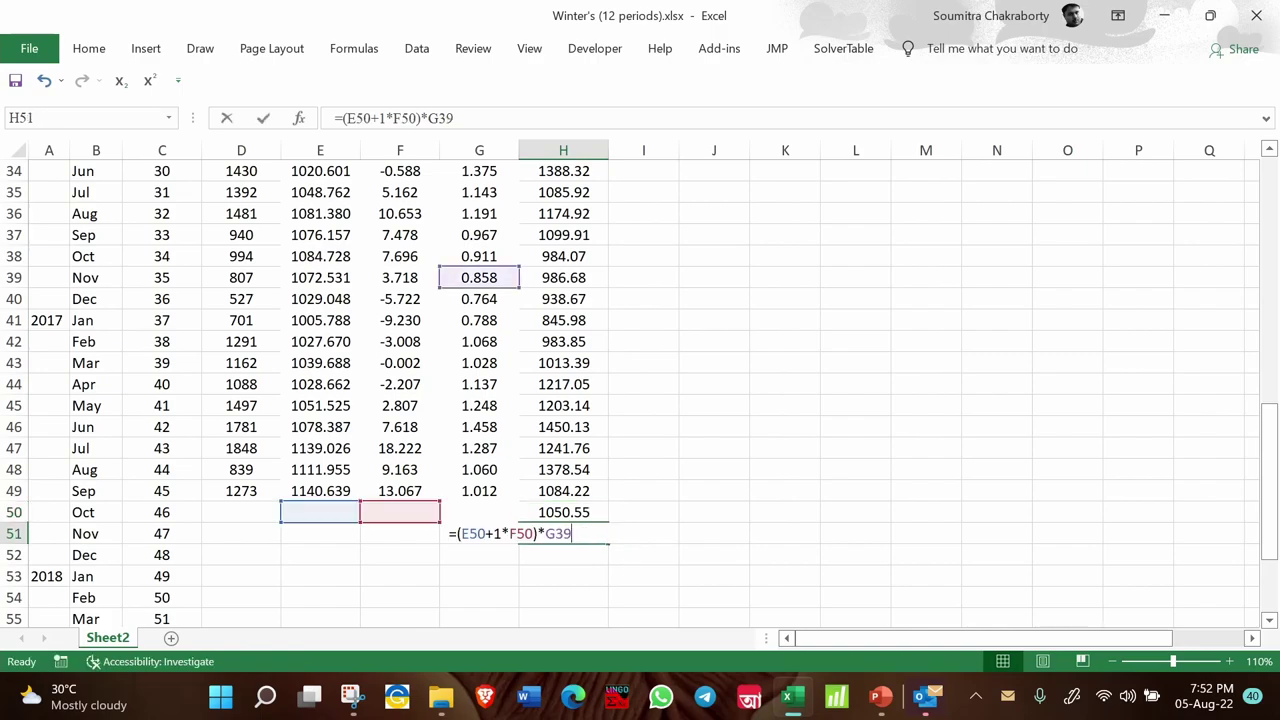
pyautogui.click(502, 533)
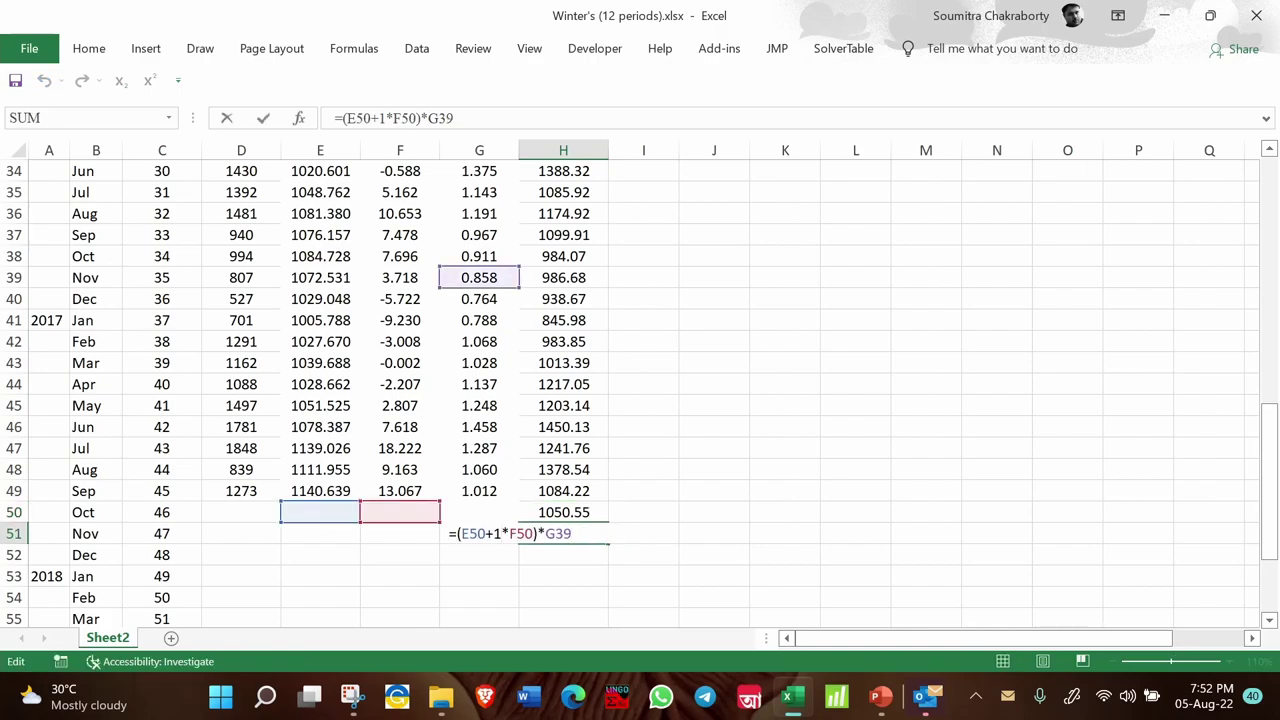
pyautogui.press('Escape')
# Step: Make the level and trend references in the H50 forecast formula absolute, giving =($E$49+1*$F$49)*G38
pyautogui.click(578, 510)
pyautogui.click(356, 118)
pyautogui.press('F4')
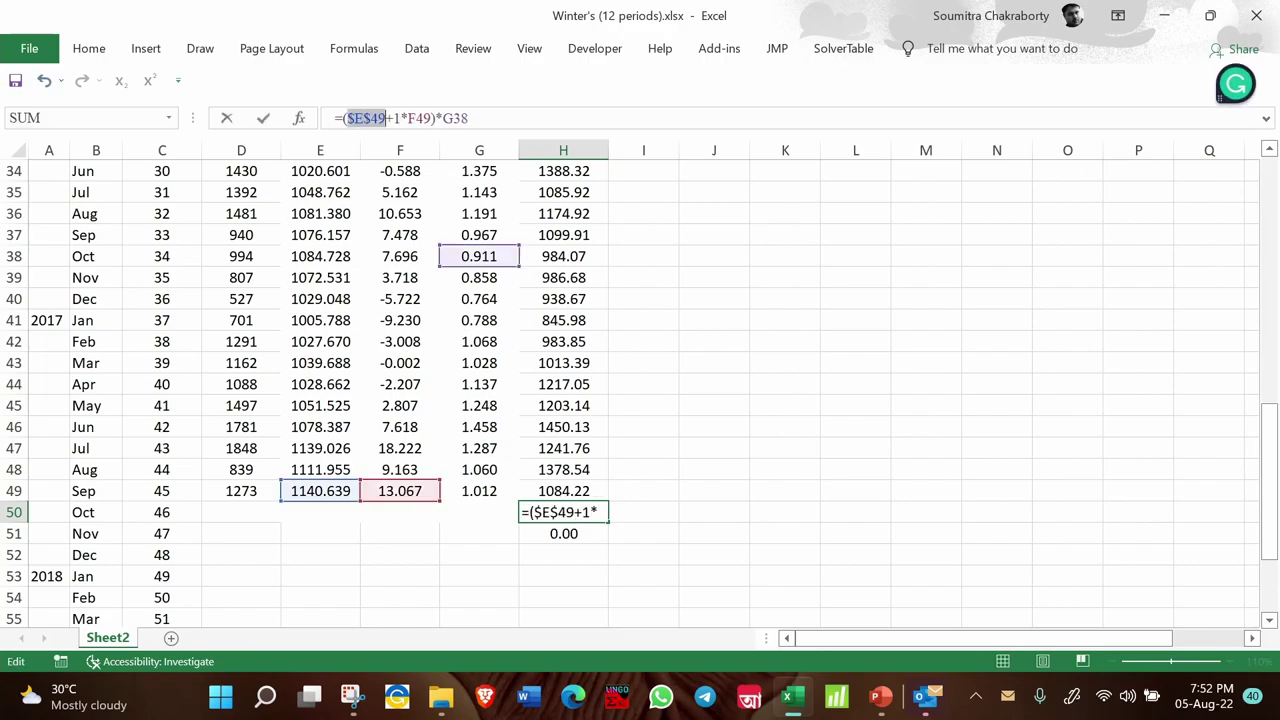
pyautogui.click(445, 118)
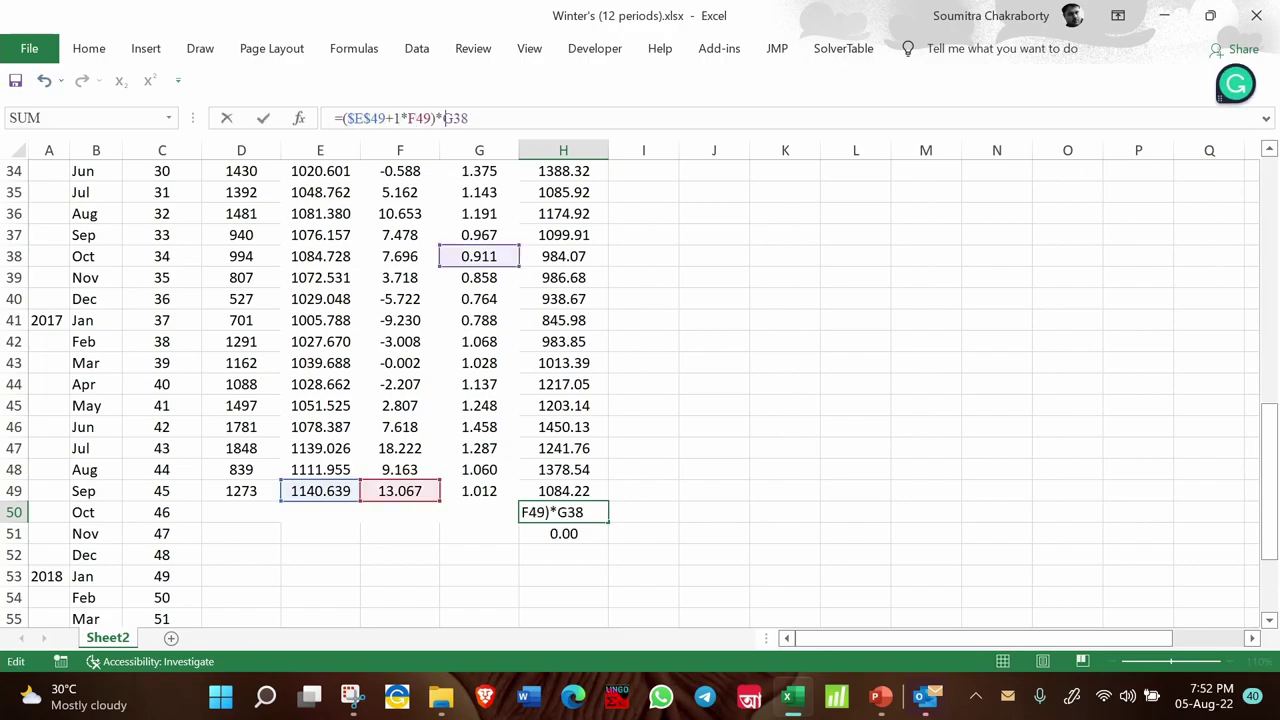
pyautogui.press('Left')
pyautogui.press('Left')
pyautogui.press('F4')
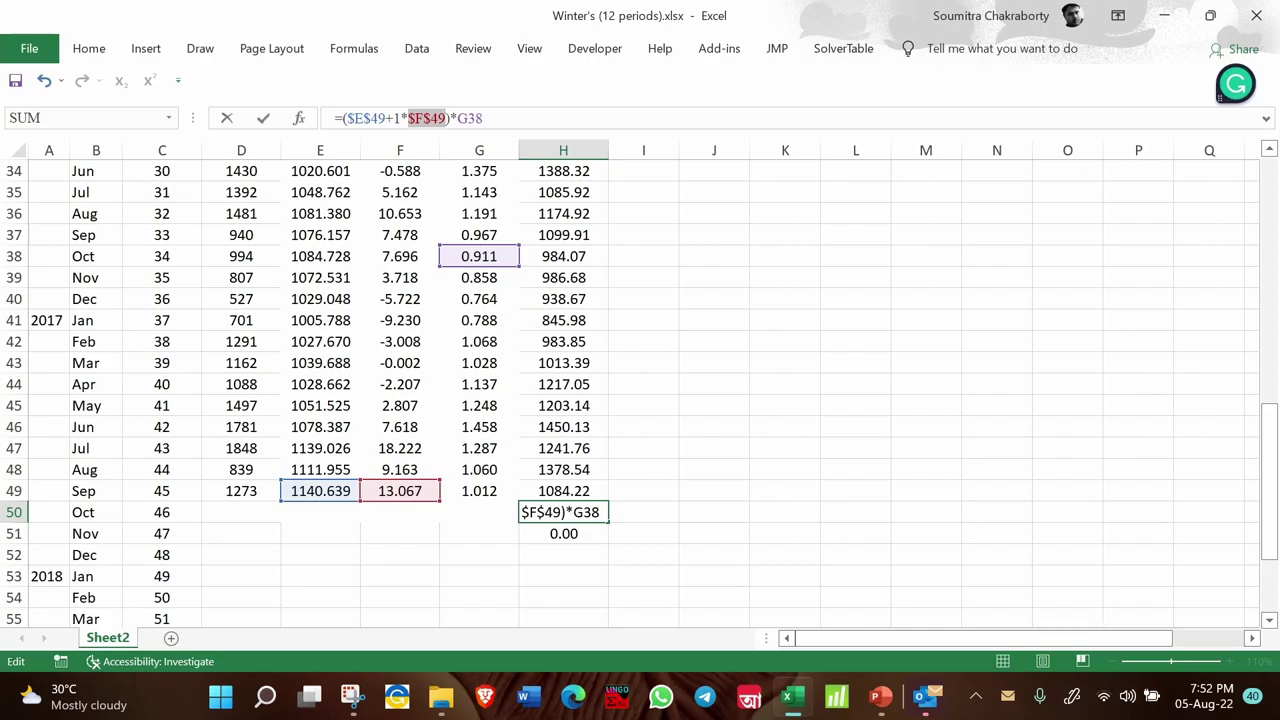
pyautogui.press('Return')
# Step: Fill the H50 formula down to H51 and set the November 2017 trend multiplier to 2, giving =($E$49+2*$F$49)*G39
pyautogui.moveTo(563, 512); pyautogui.dragTo(573, 533)
pyautogui.click(573, 533)
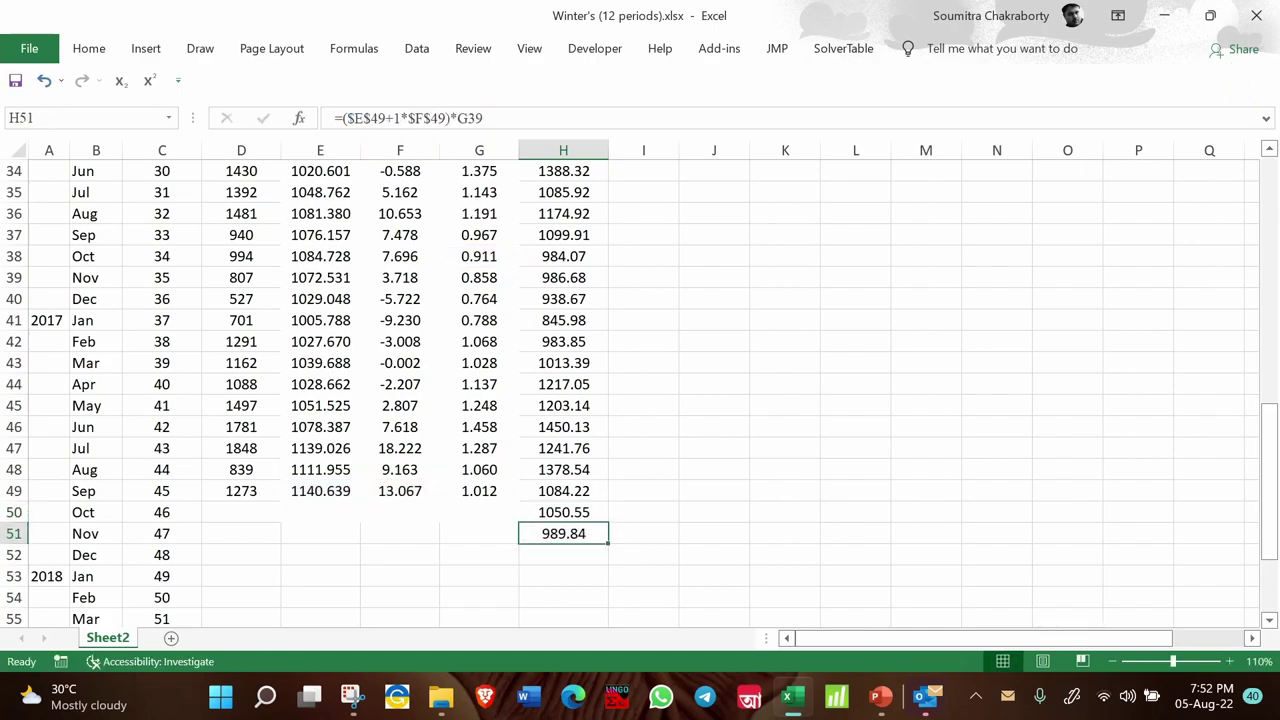
pyautogui.click(400, 118)
pyautogui.press('BackSpace')
pyautogui.write('2')
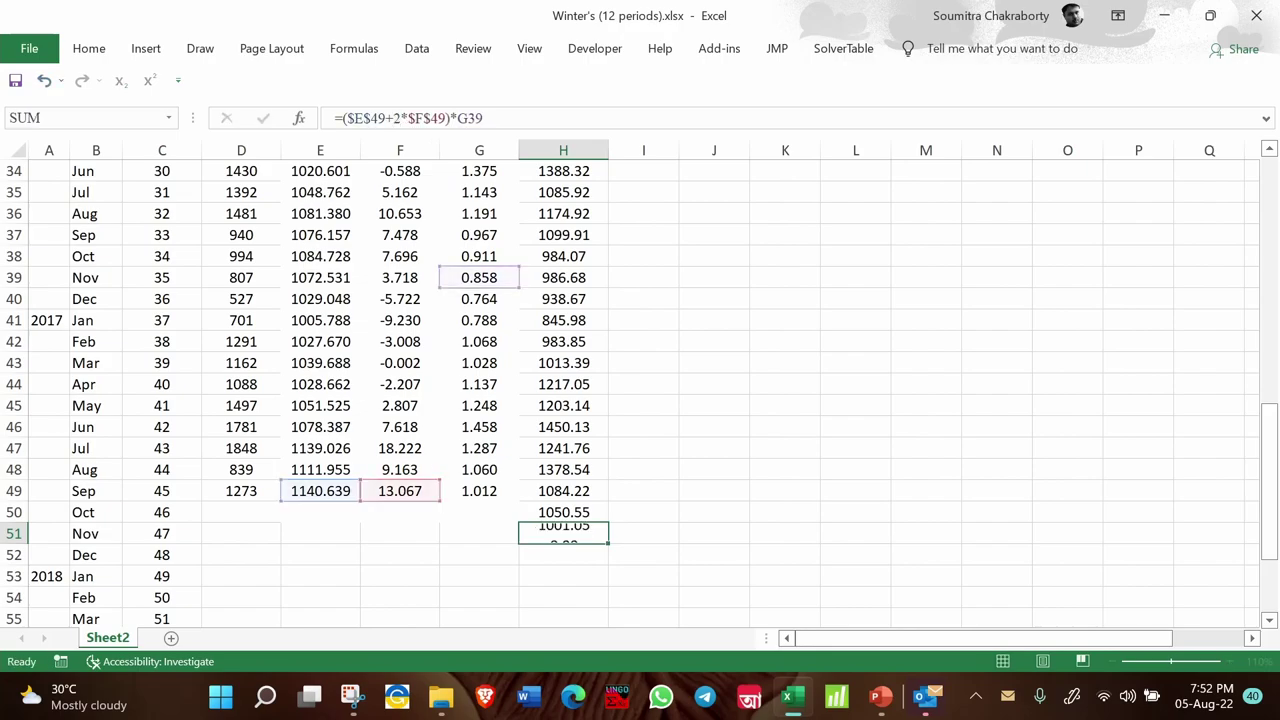
pyautogui.press('Return')
# Step: Check the H51 forecast formula and fill it down through August 2018 in H60
pyautogui.doubleClick(580, 533)
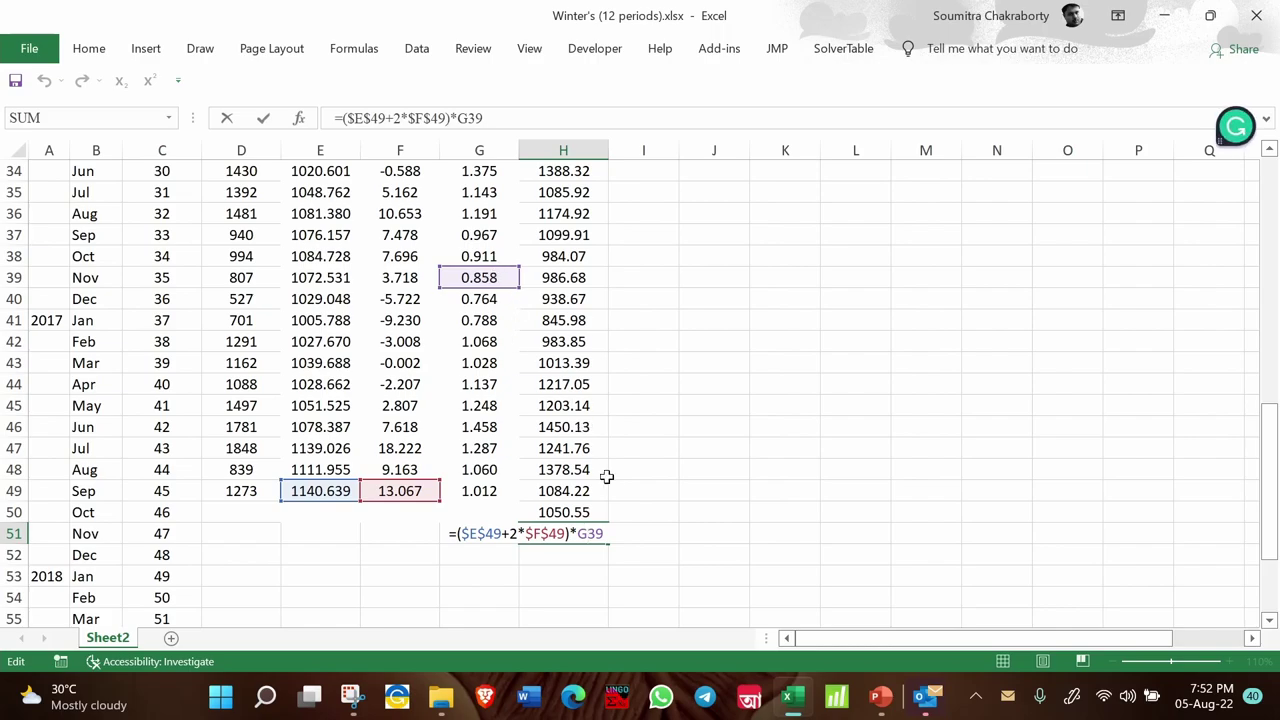
pyautogui.press('Return')
pyautogui.click(575, 533)
pyautogui.moveTo(607, 544); pyautogui.dragTo(614, 616)
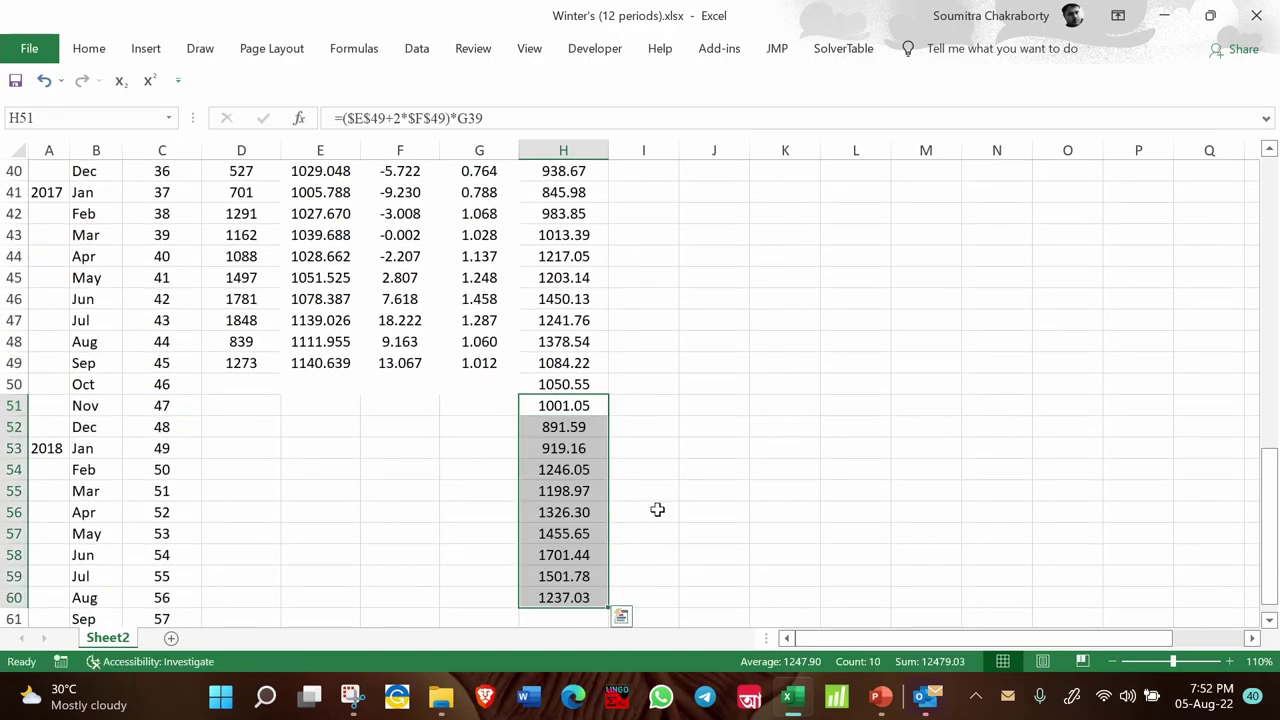
pyautogui.click(714, 433)
# Step: Review the shaded 2014 level, trend and seasonality values in E5:G16, including the initial seasonality in G5
pyautogui.scroll(13, 714, 433)
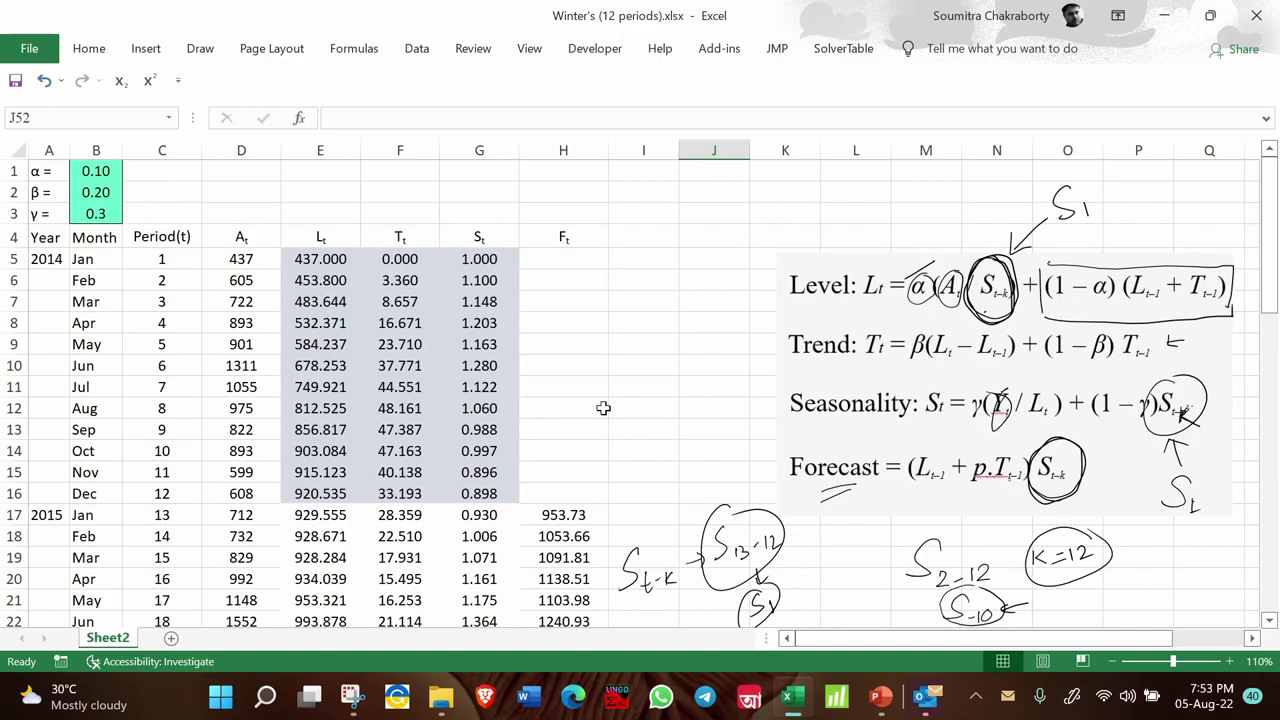
pyautogui.moveTo(314, 261); pyautogui.dragTo(481, 493)
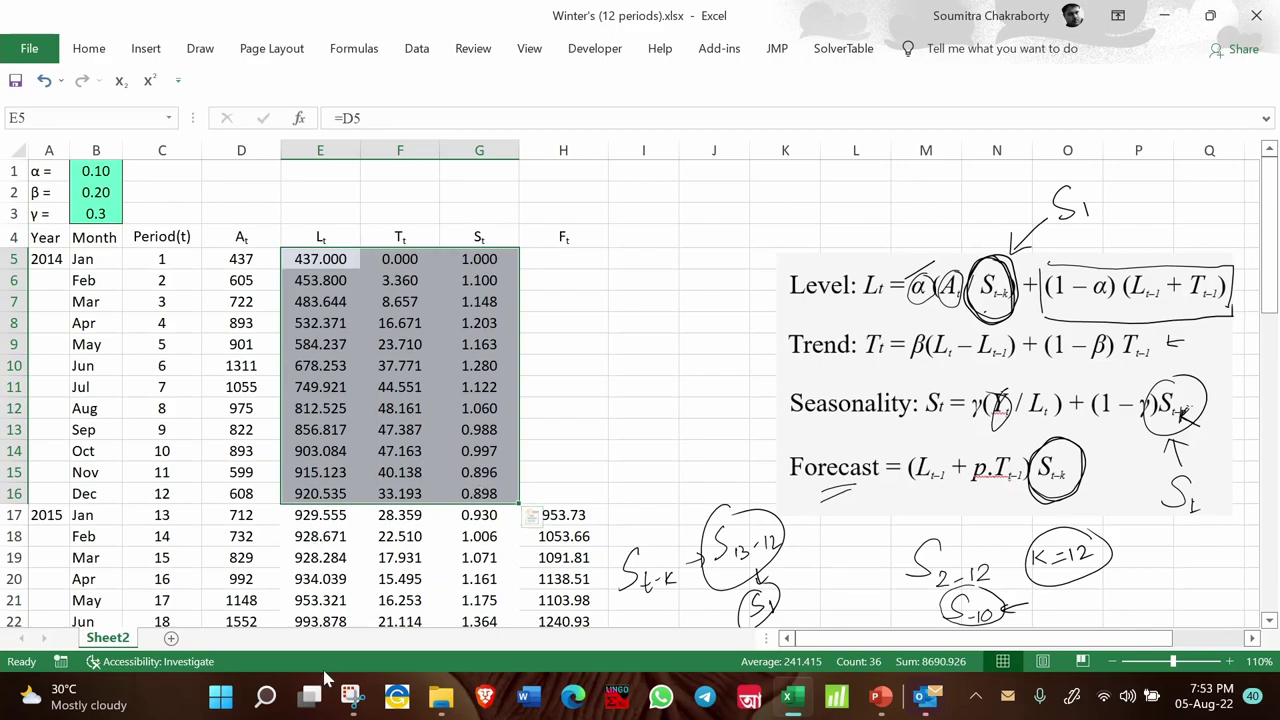
pyautogui.click(619, 437)
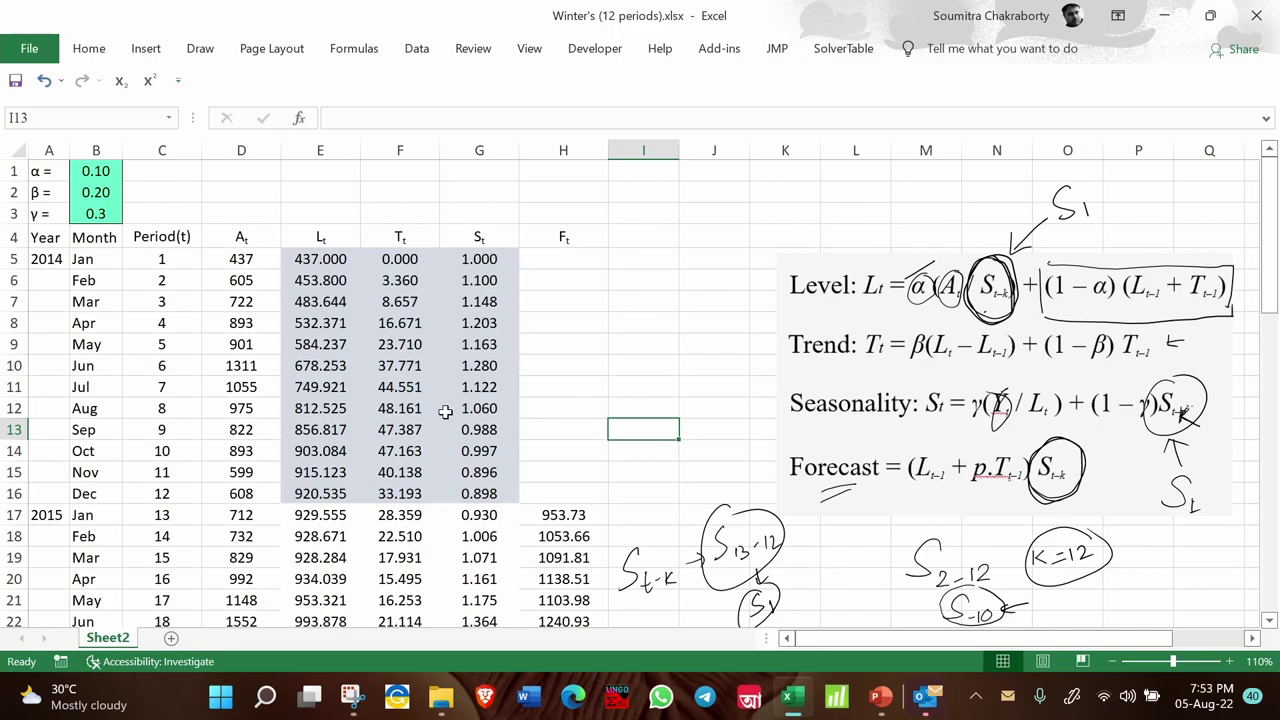
pyautogui.click(485, 260)
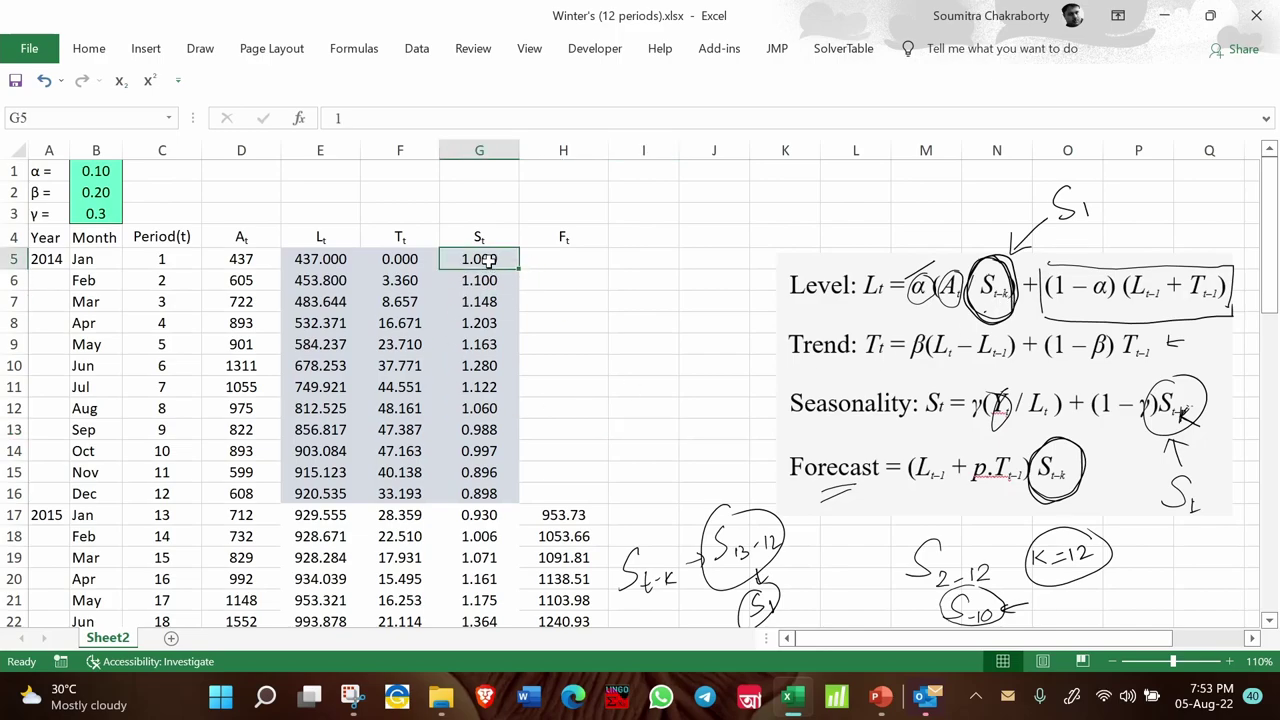